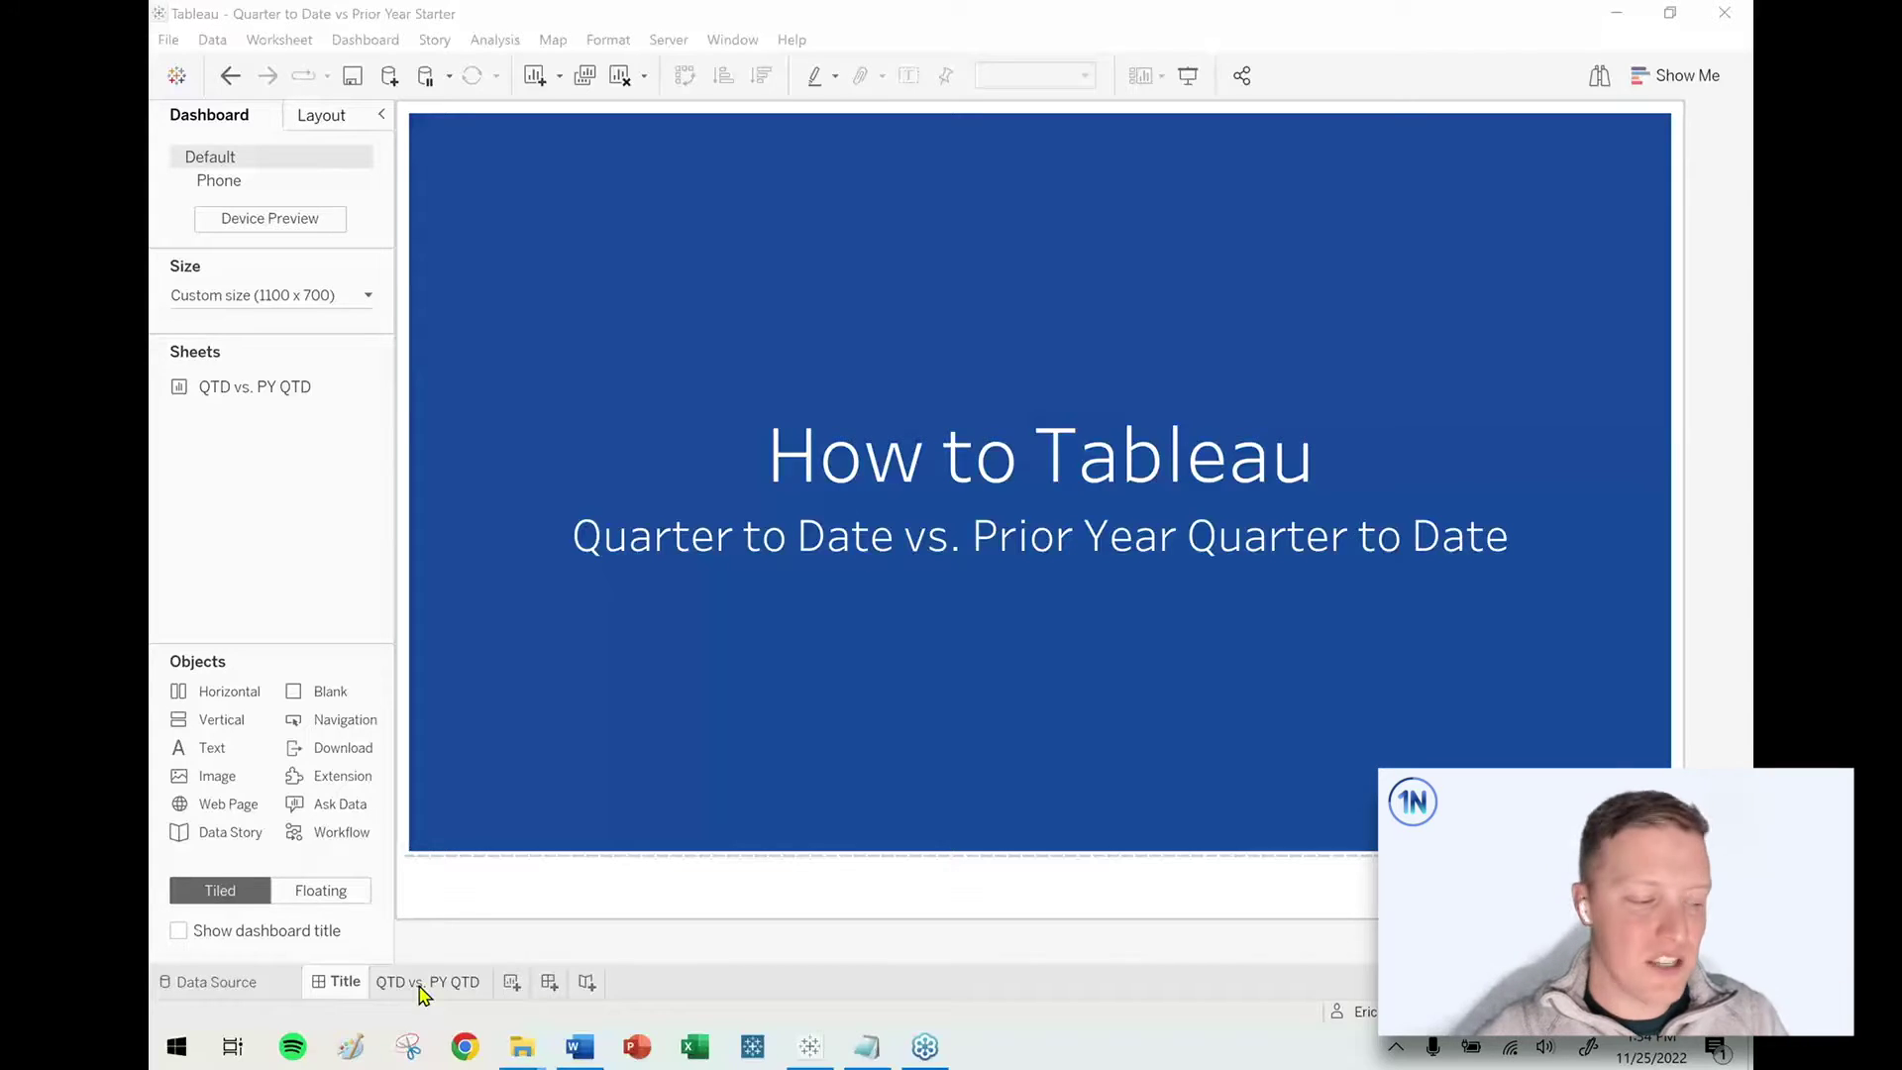
Switch from the title dashboard to the empty QTD vs. PY QTD worksheet.
left_click(422, 983)
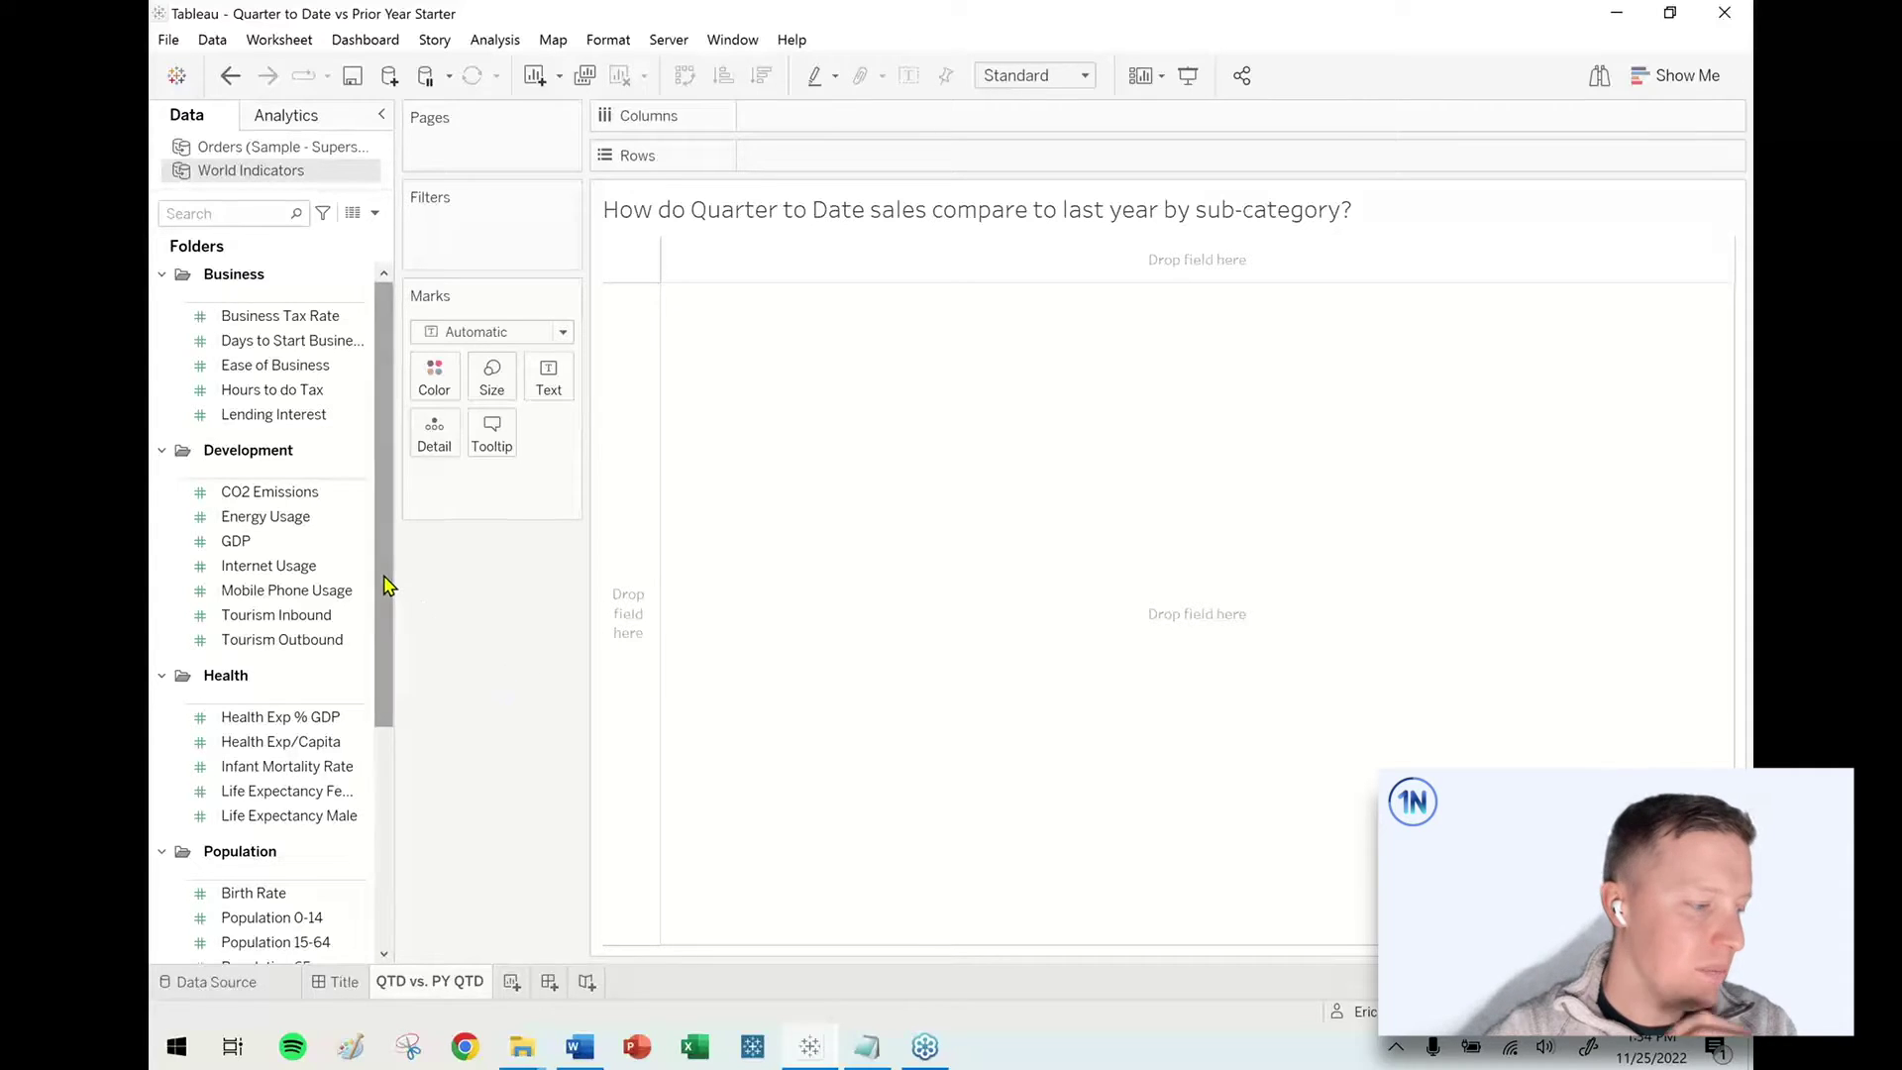
Put the Orders Sub-Category field on Rows, listing 17 sub-categories from Accessories to Tables.
left_click(295, 149)
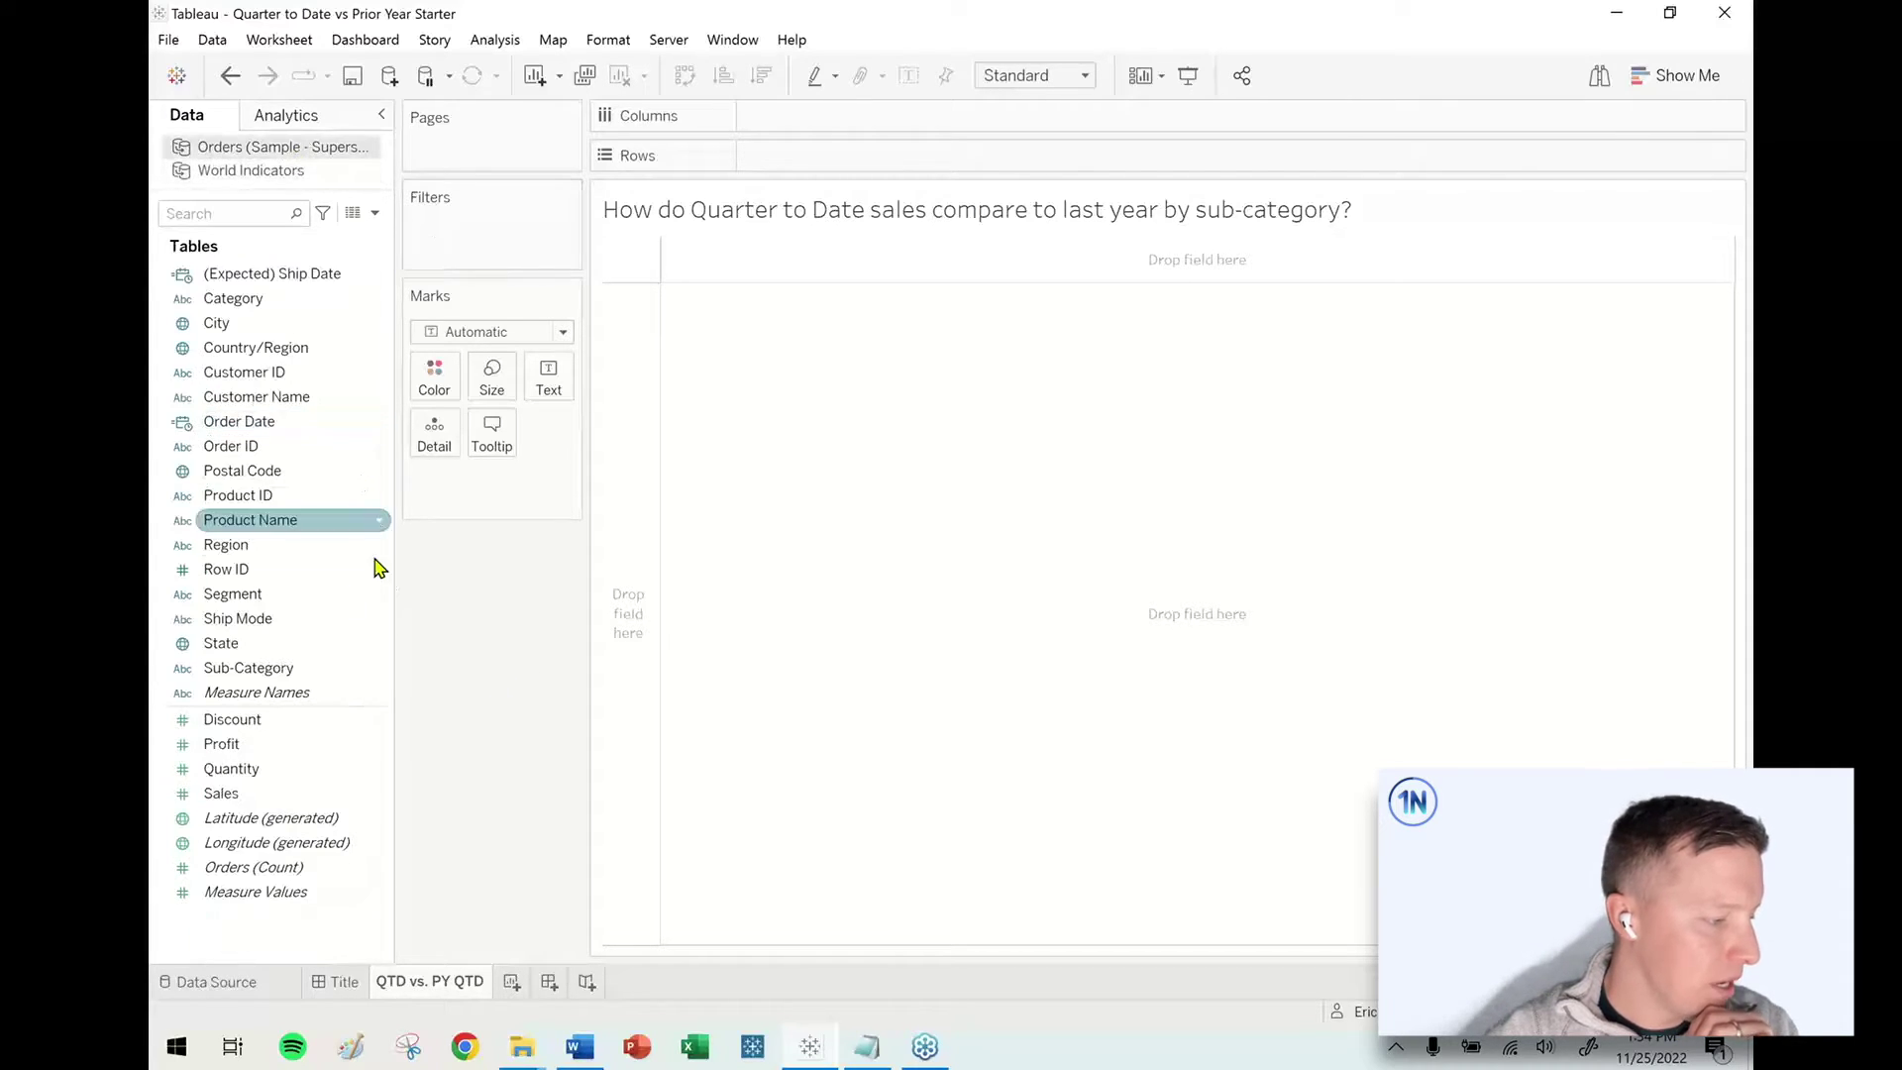
left_click_drag(377, 666, 929, 164)
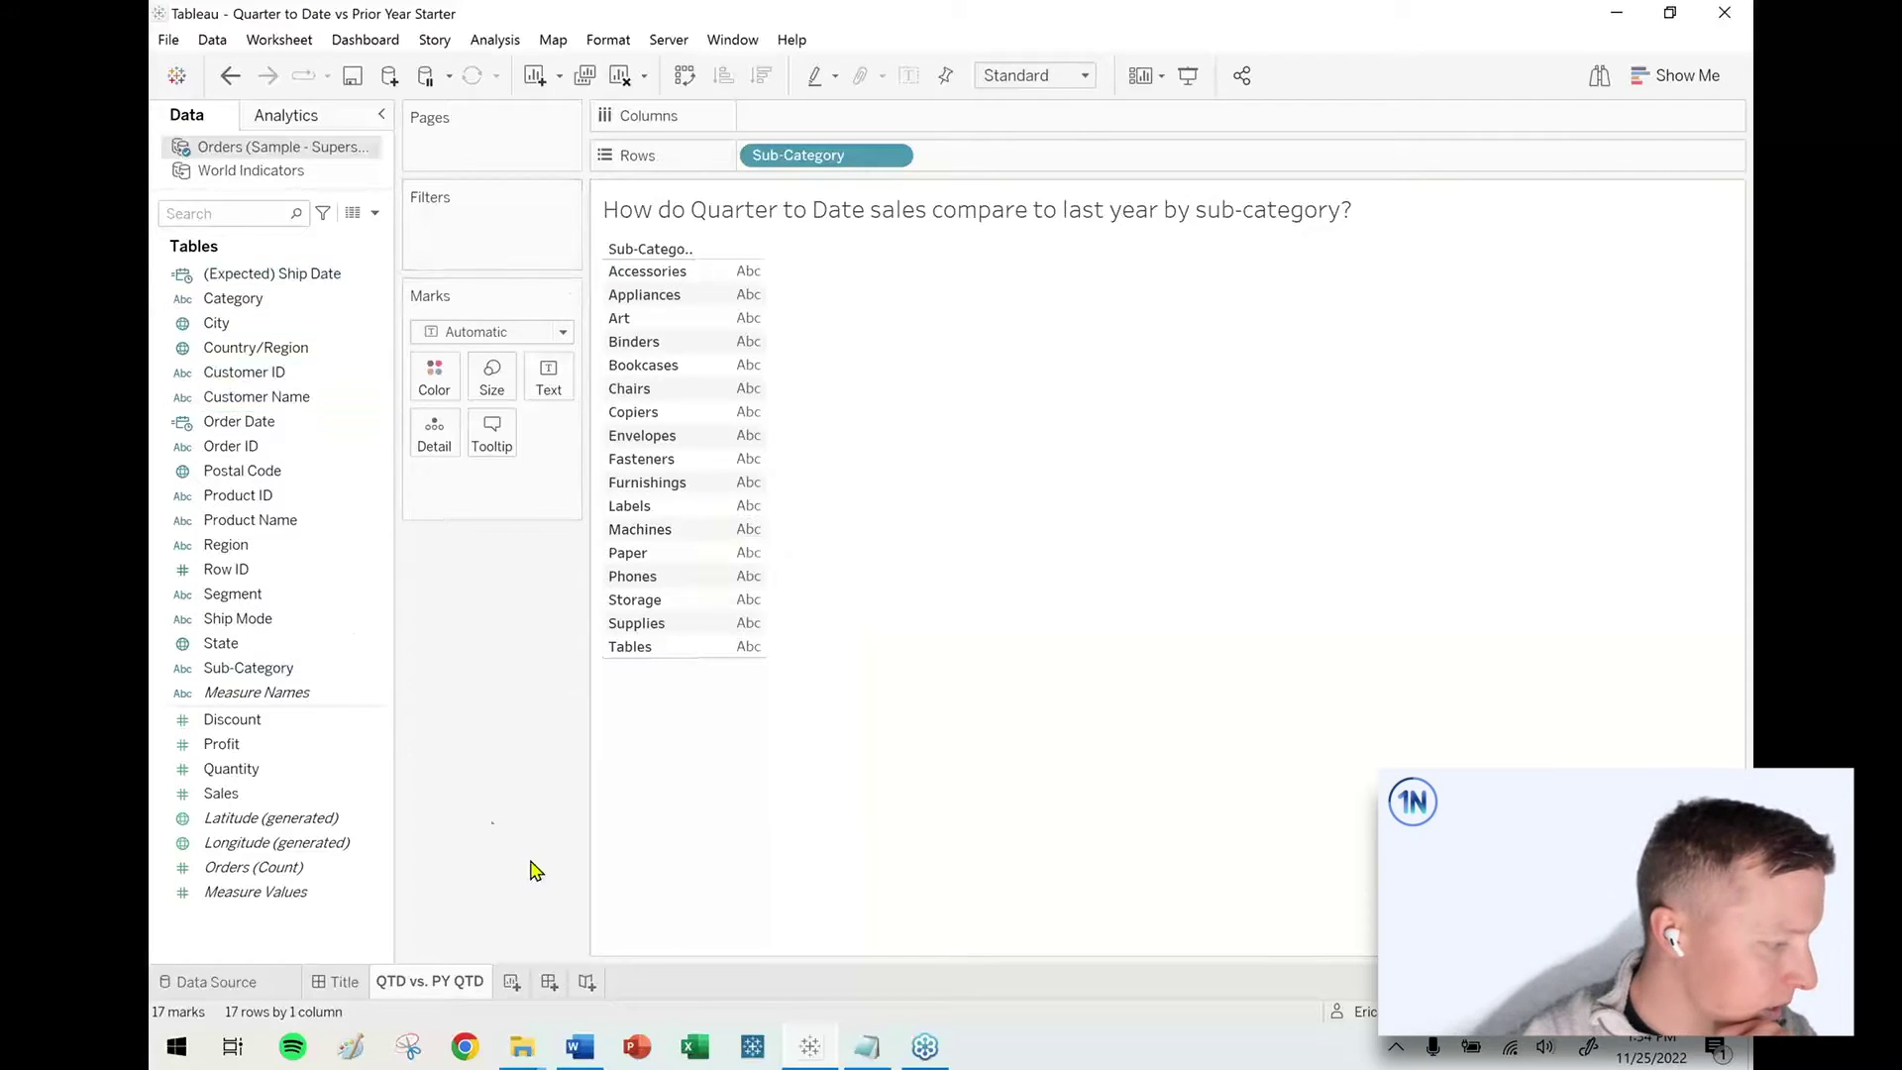
Add Sheet 2 listing MY(Order Date) months through November 2022, then return to QTD vs. PY QTD.
left_click(511, 983)
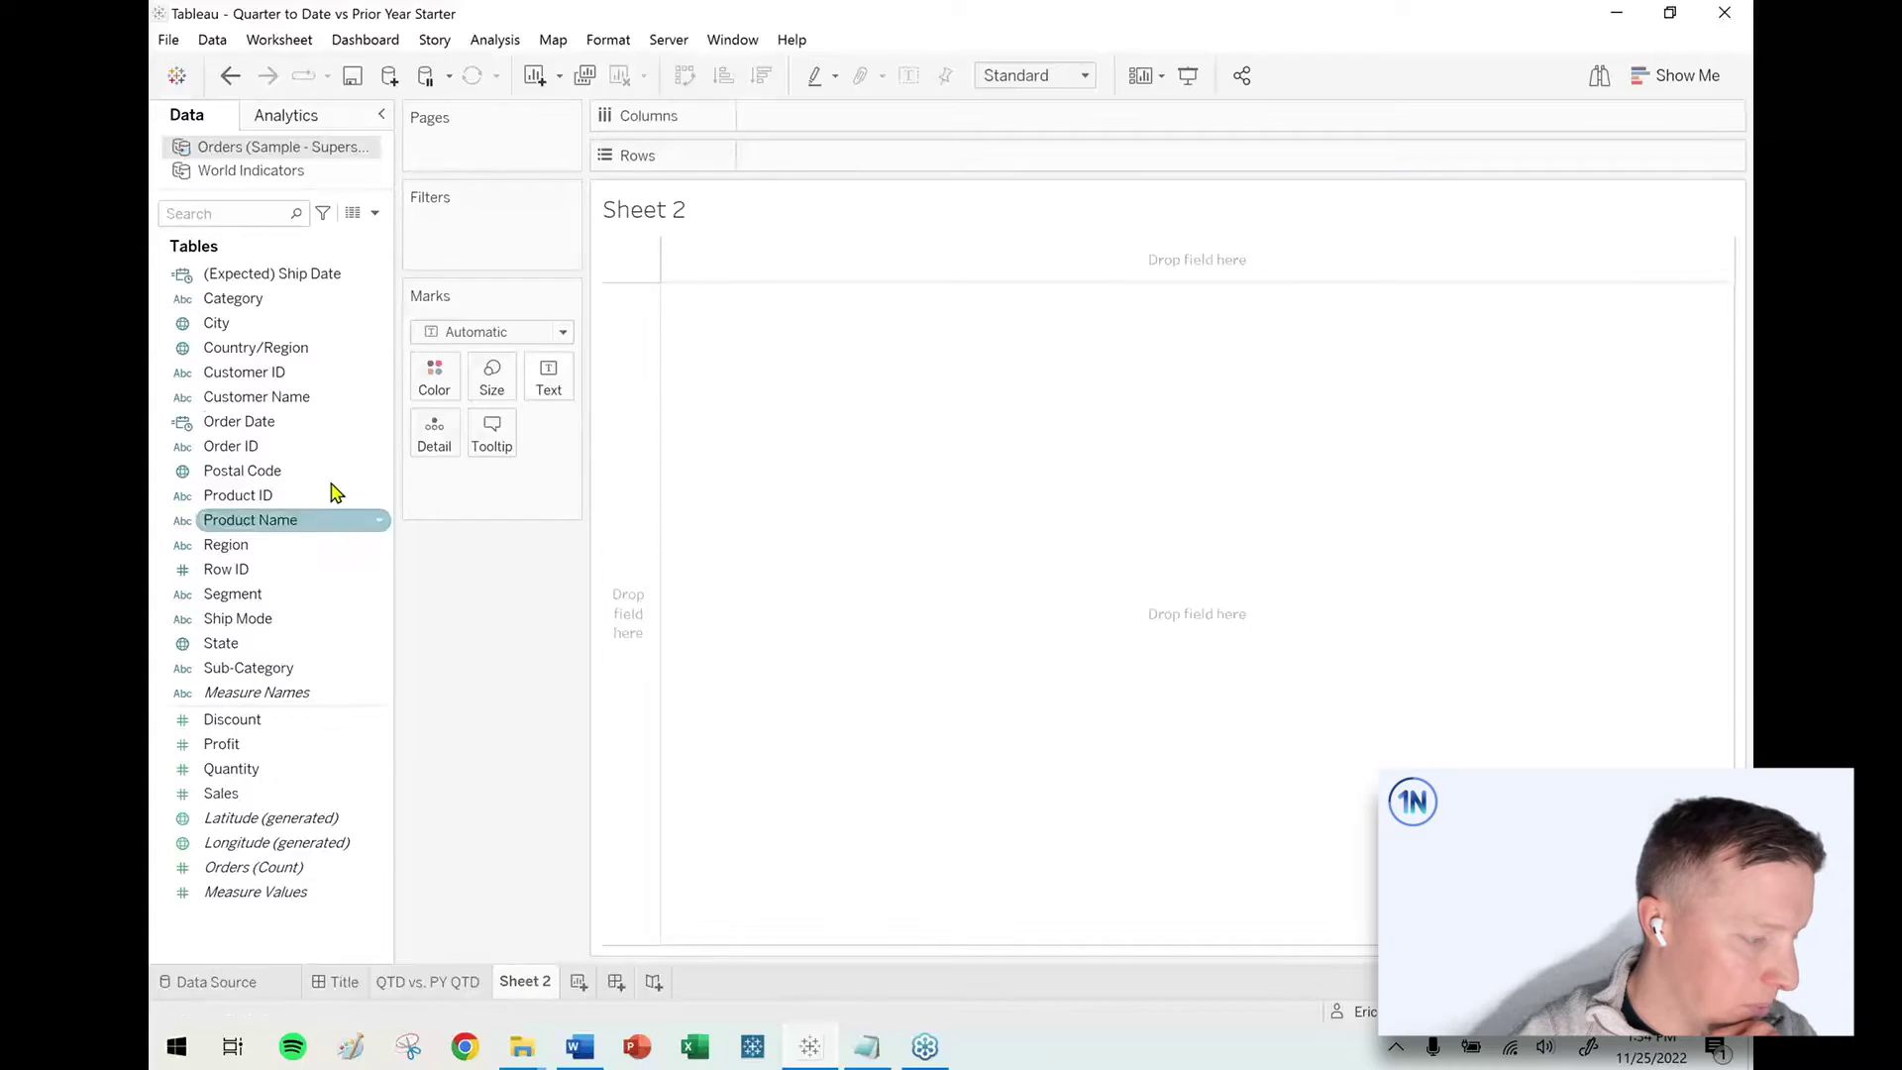
left_click_drag(240, 426, 612, 429)
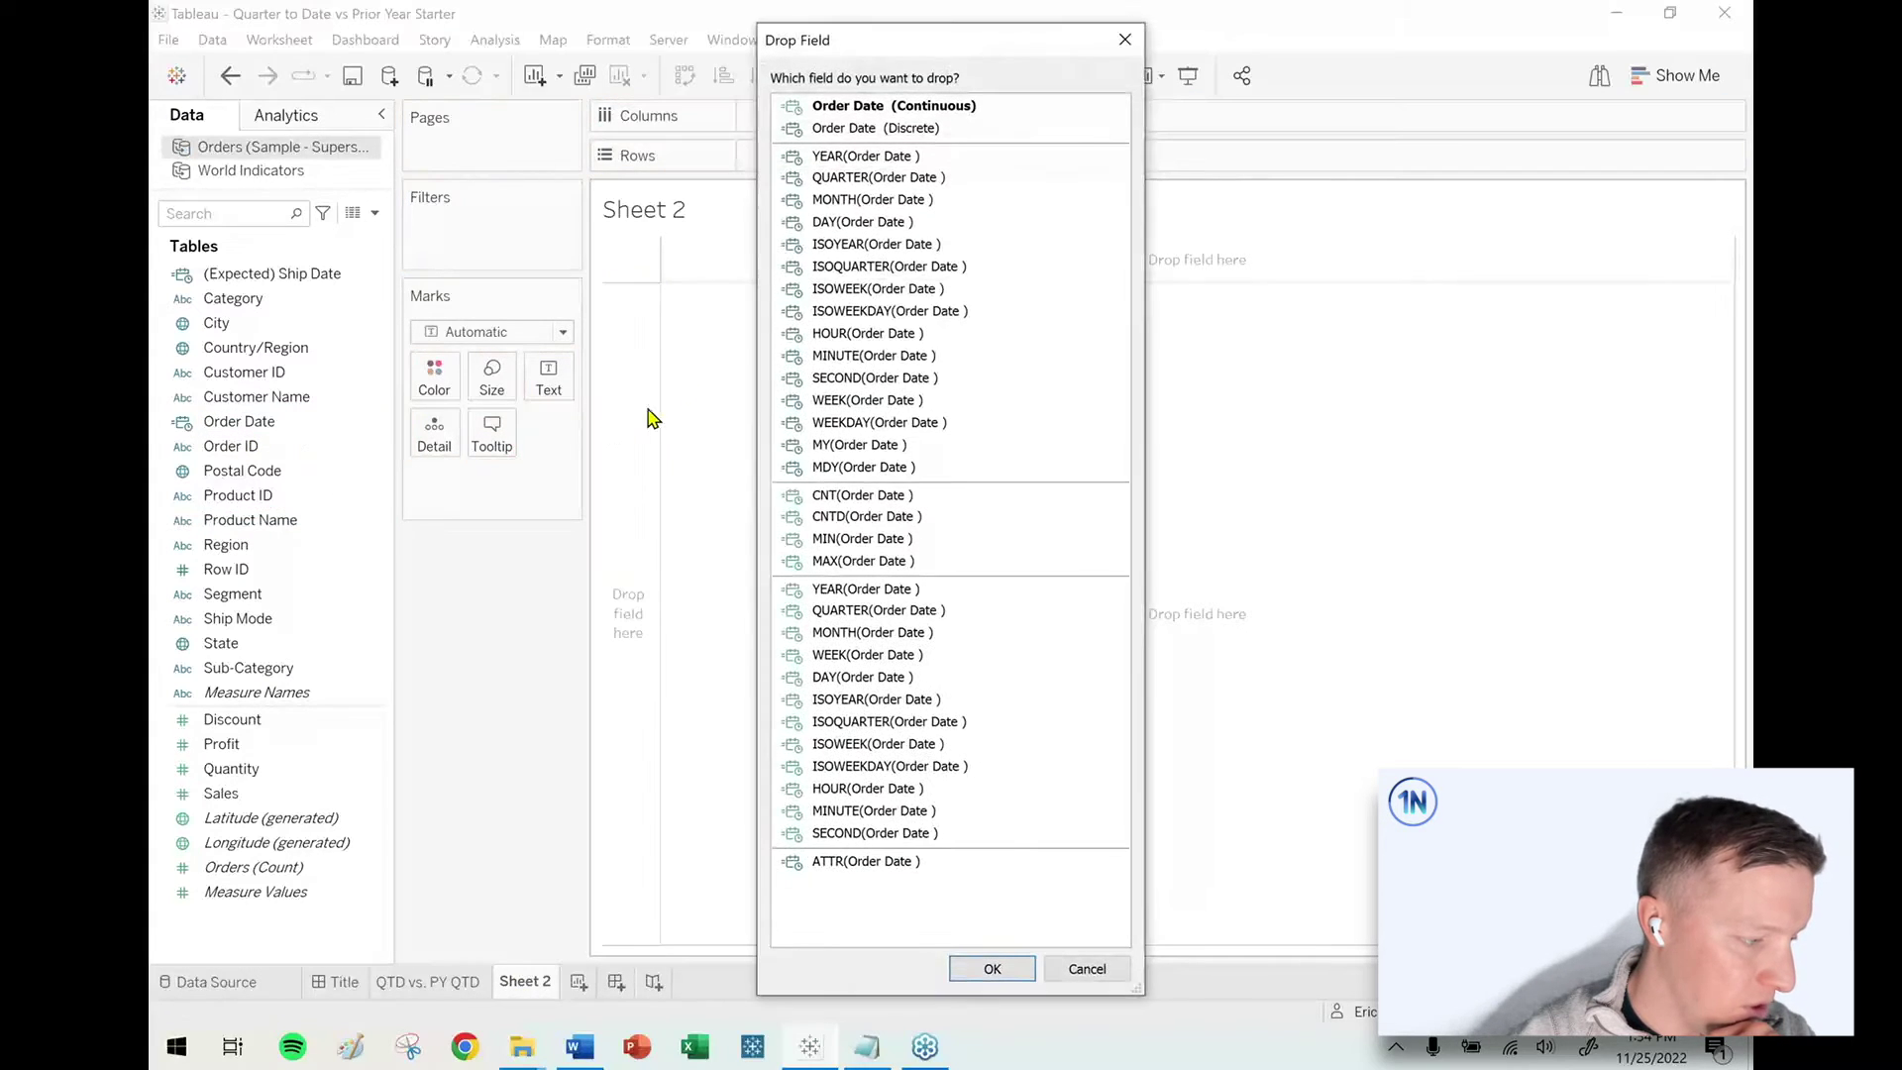
left_click(872, 446)
left_click(973, 970)
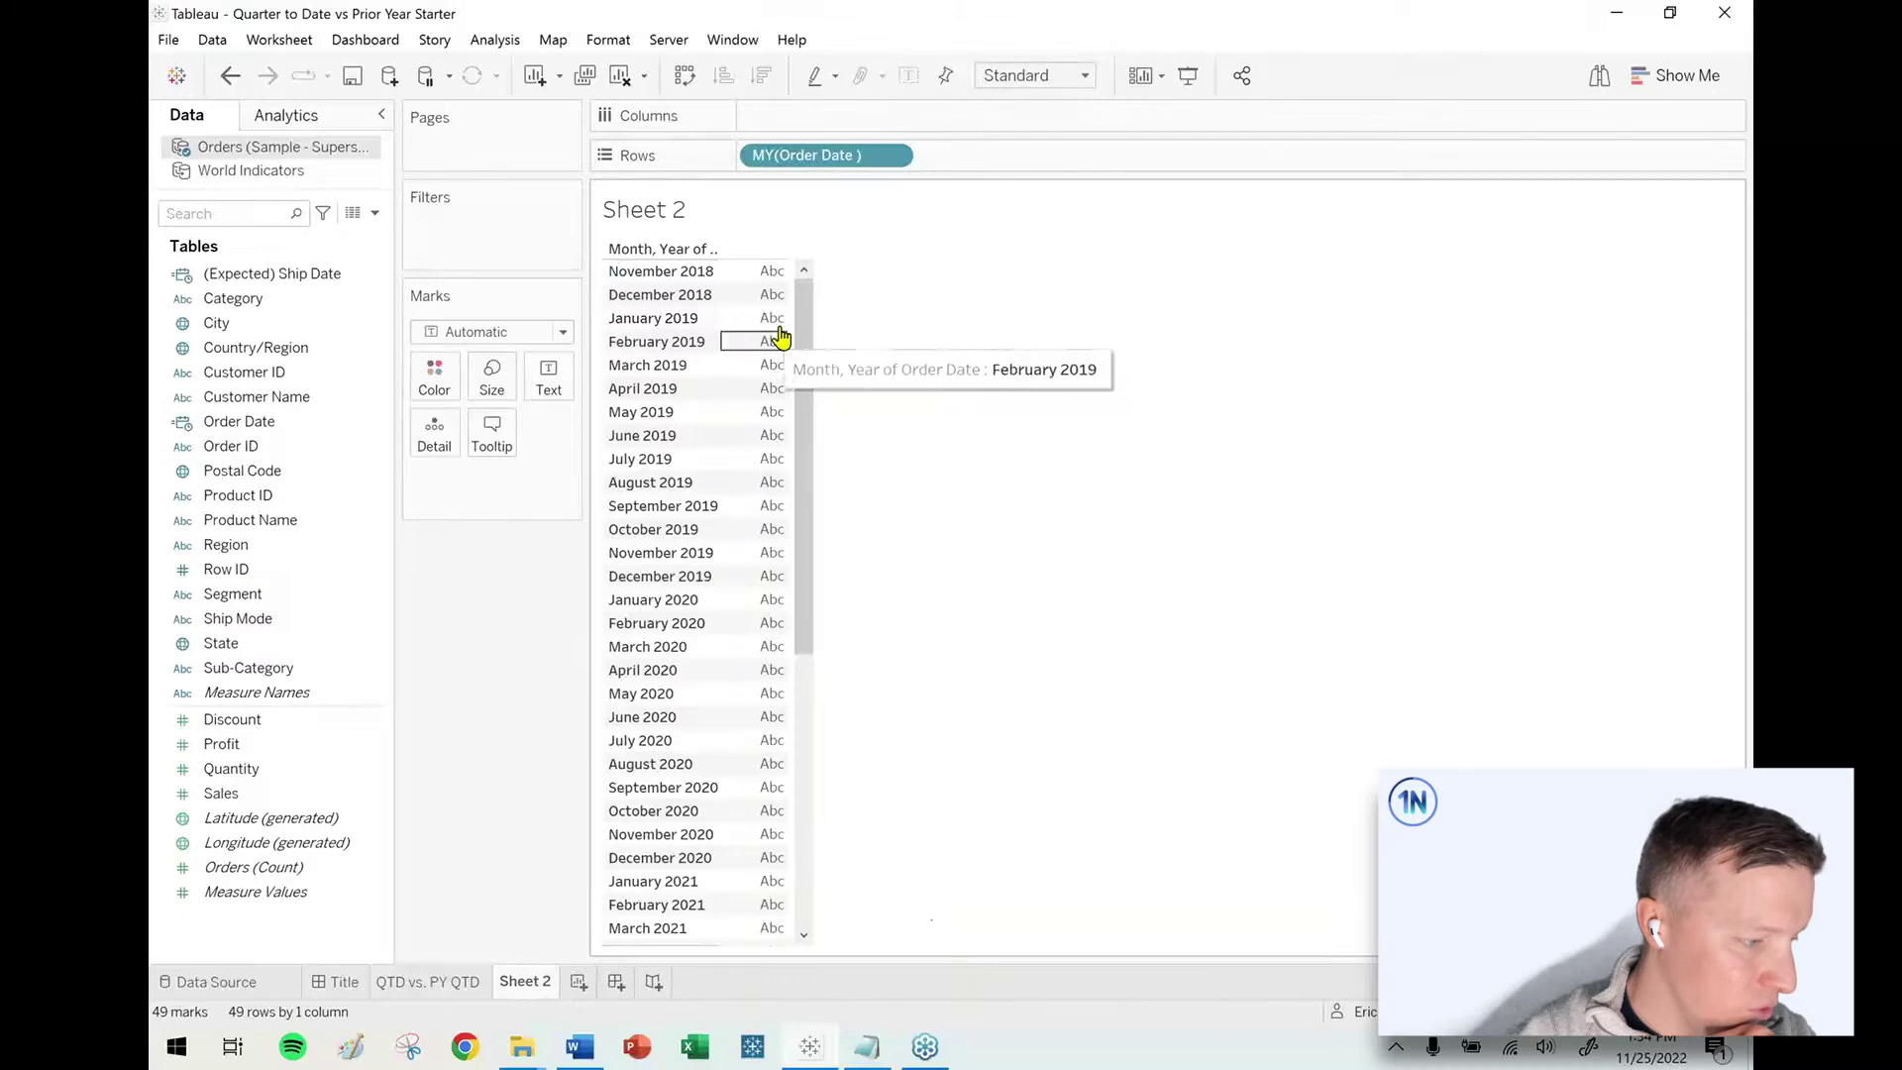
scroll(804, 431, "down", 1)
scroll(804, 431, "down", 6)
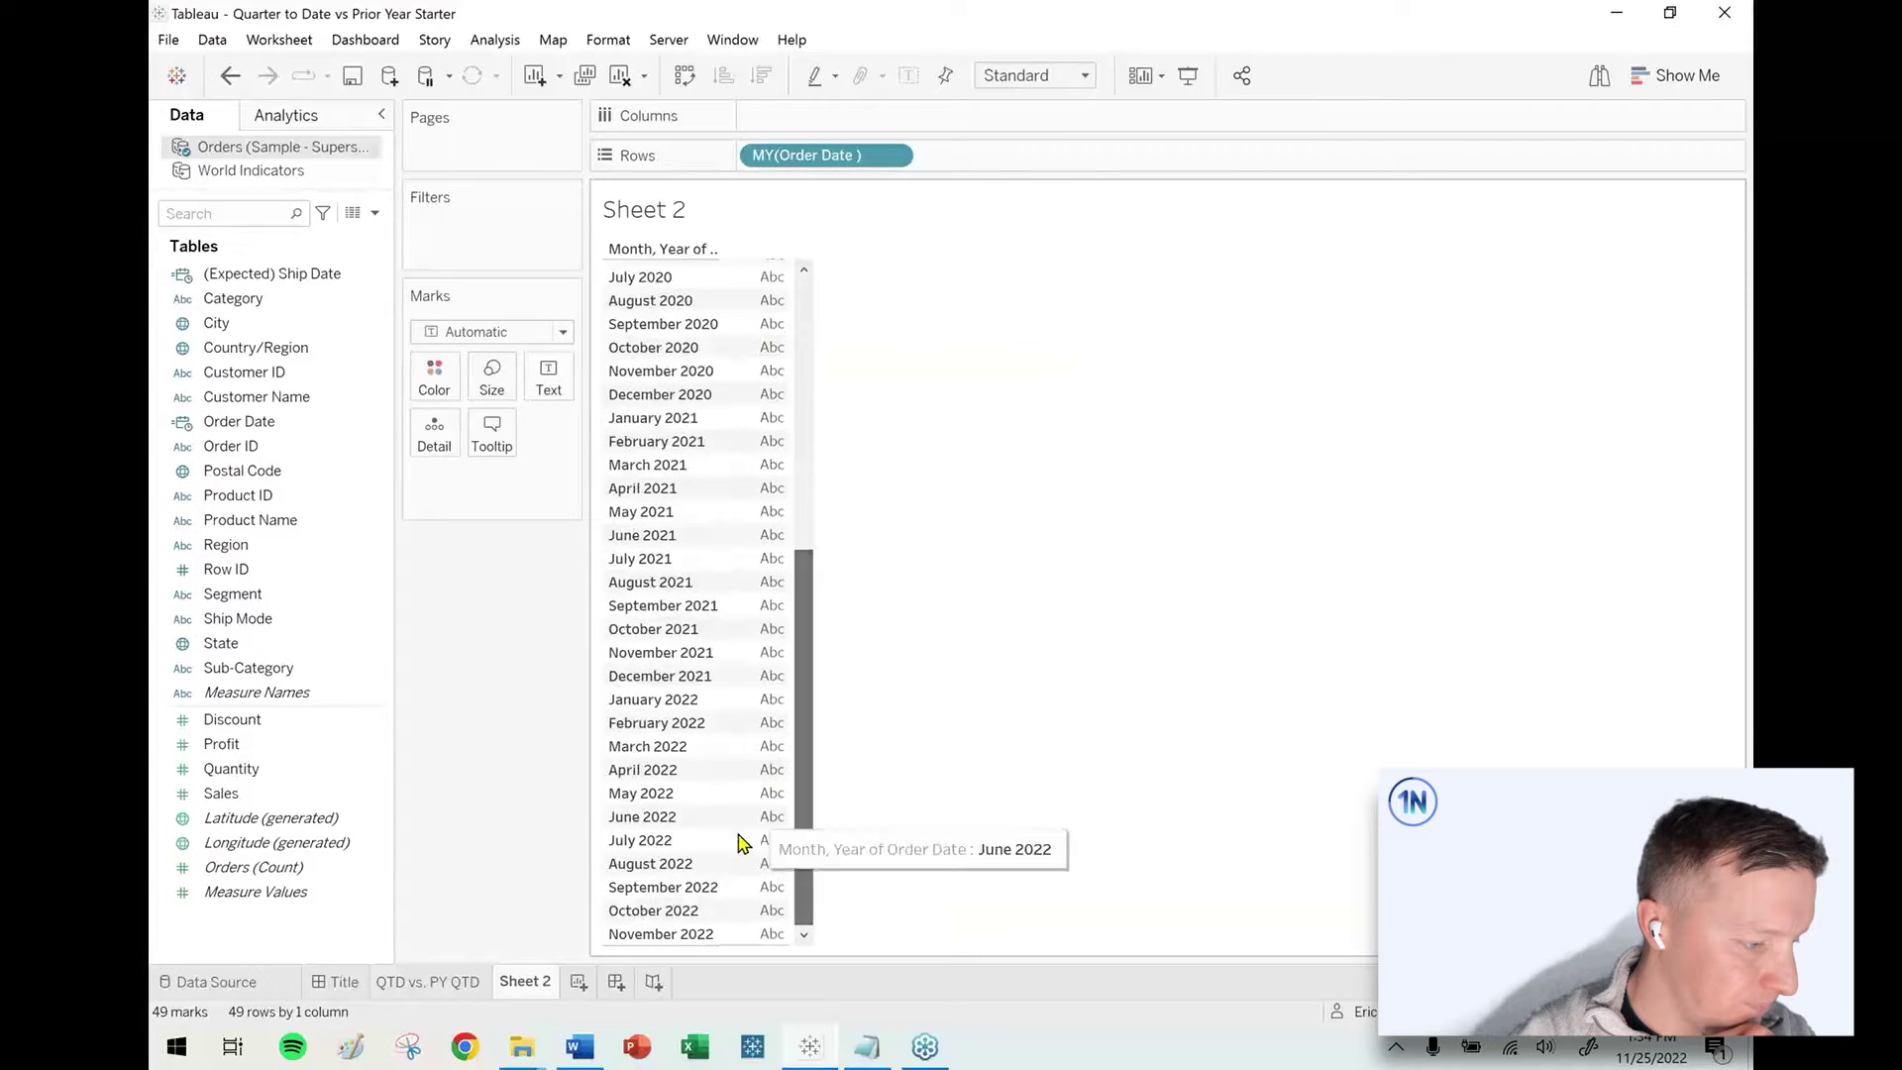
left_click(677, 934)
left_click(677, 936)
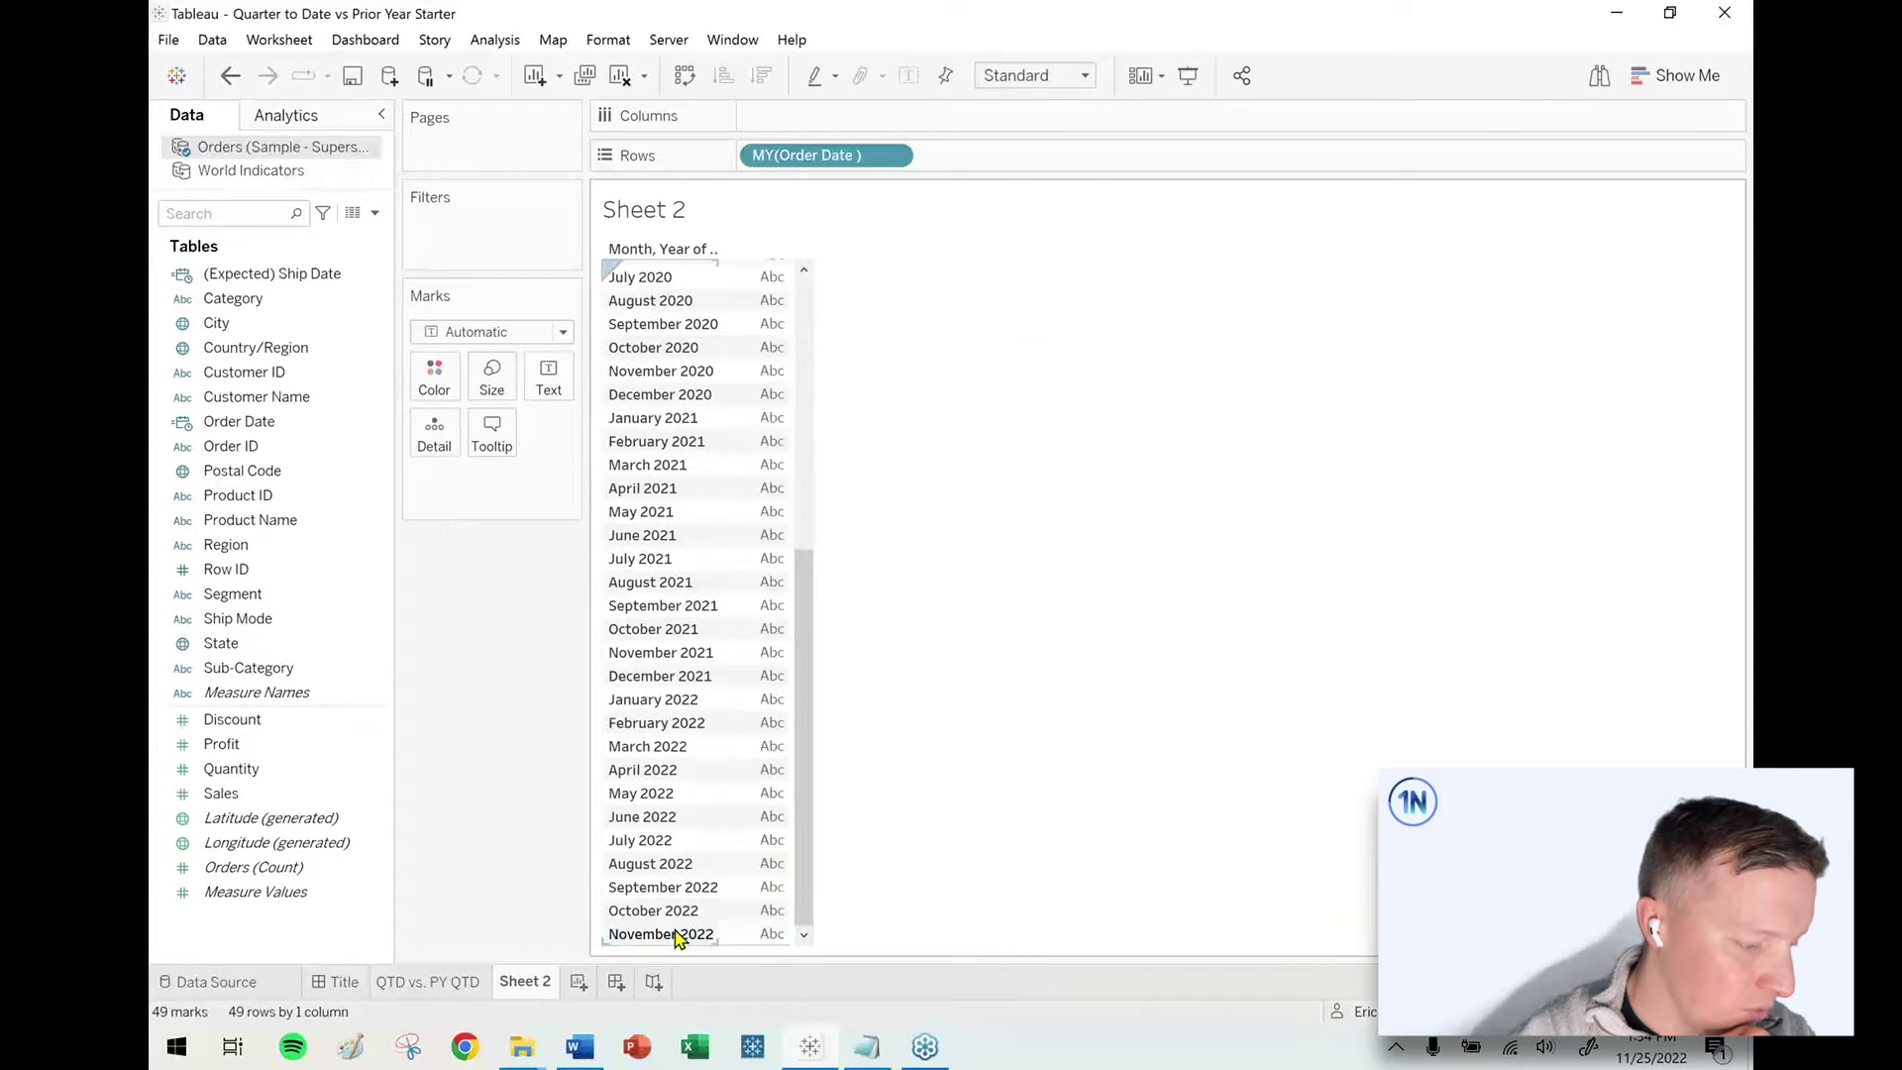
left_click(473, 984)
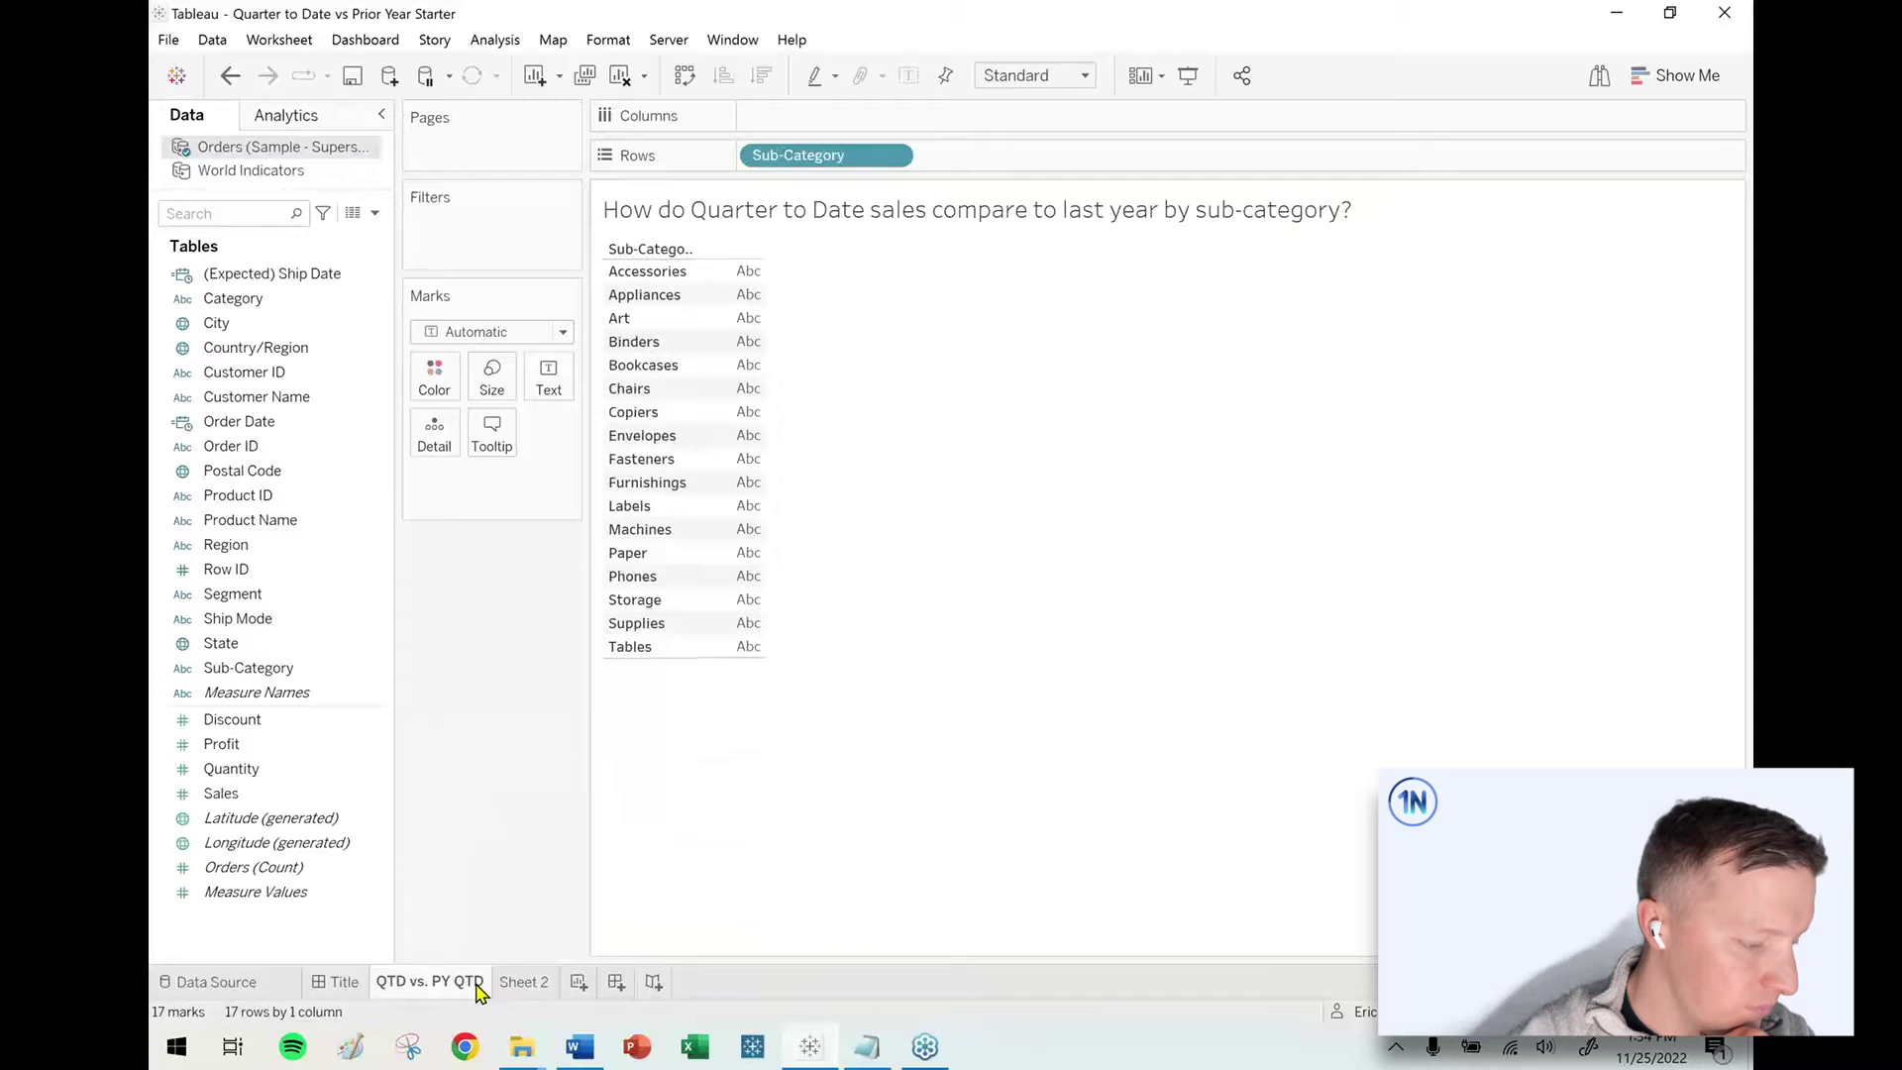
left_click(374, 212)
Name a new calculated field 'Sales - Quarter to Date' and begin its formula with IF DATEDIFF('quarter',.
left_click(327, 236)
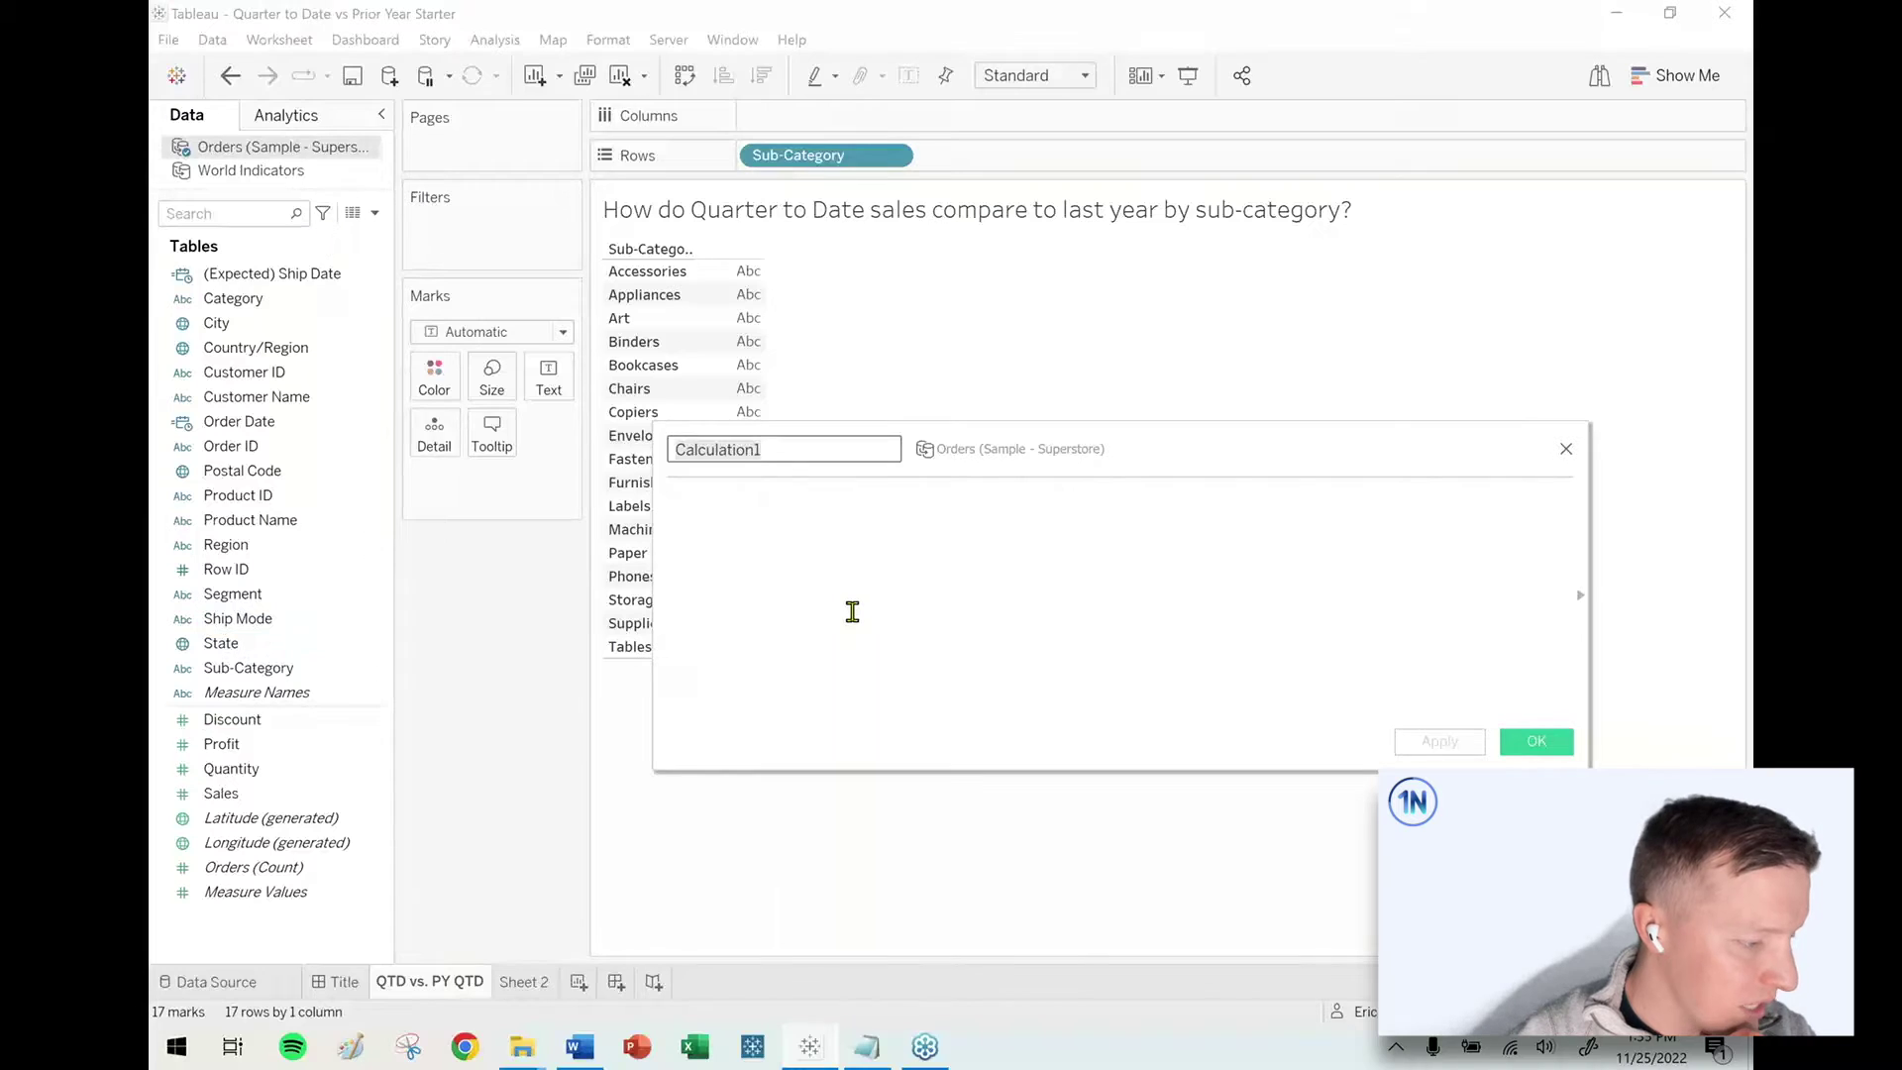
type("Sales -")
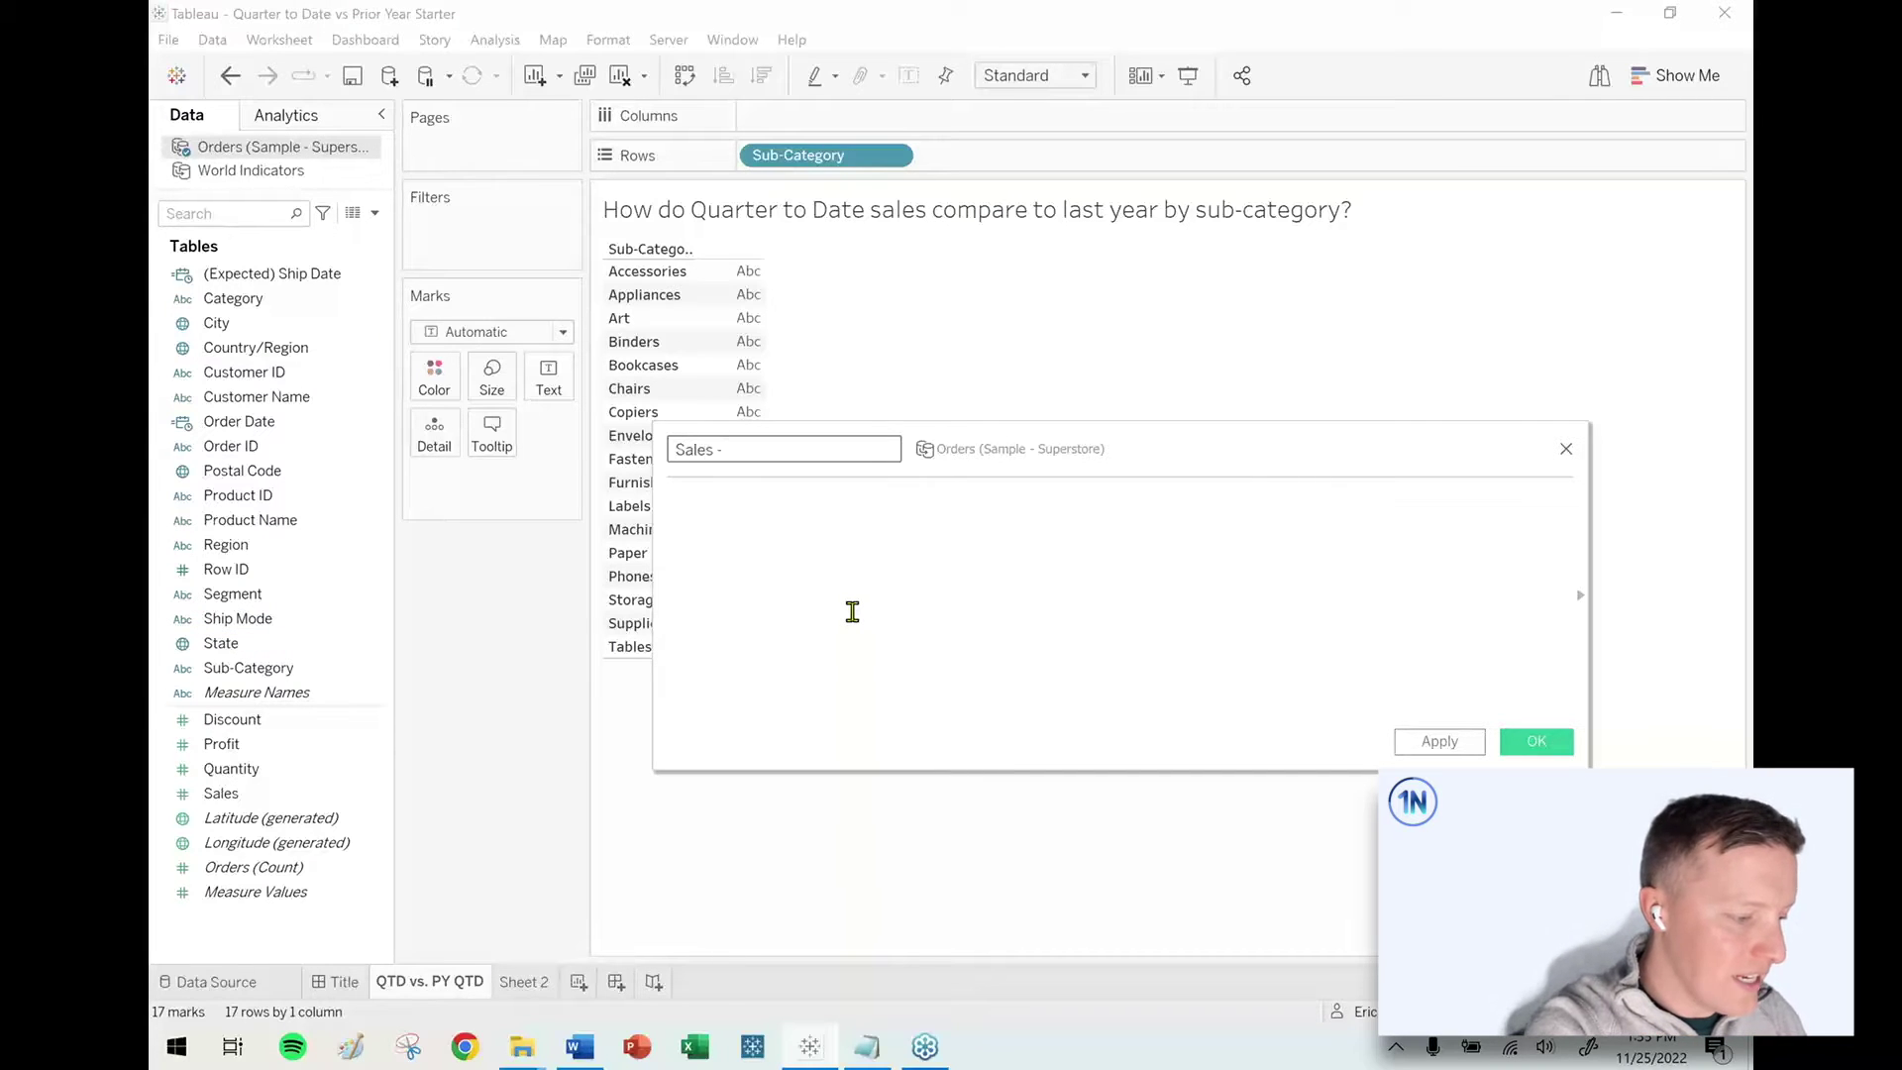
type(" Quarter to Date")
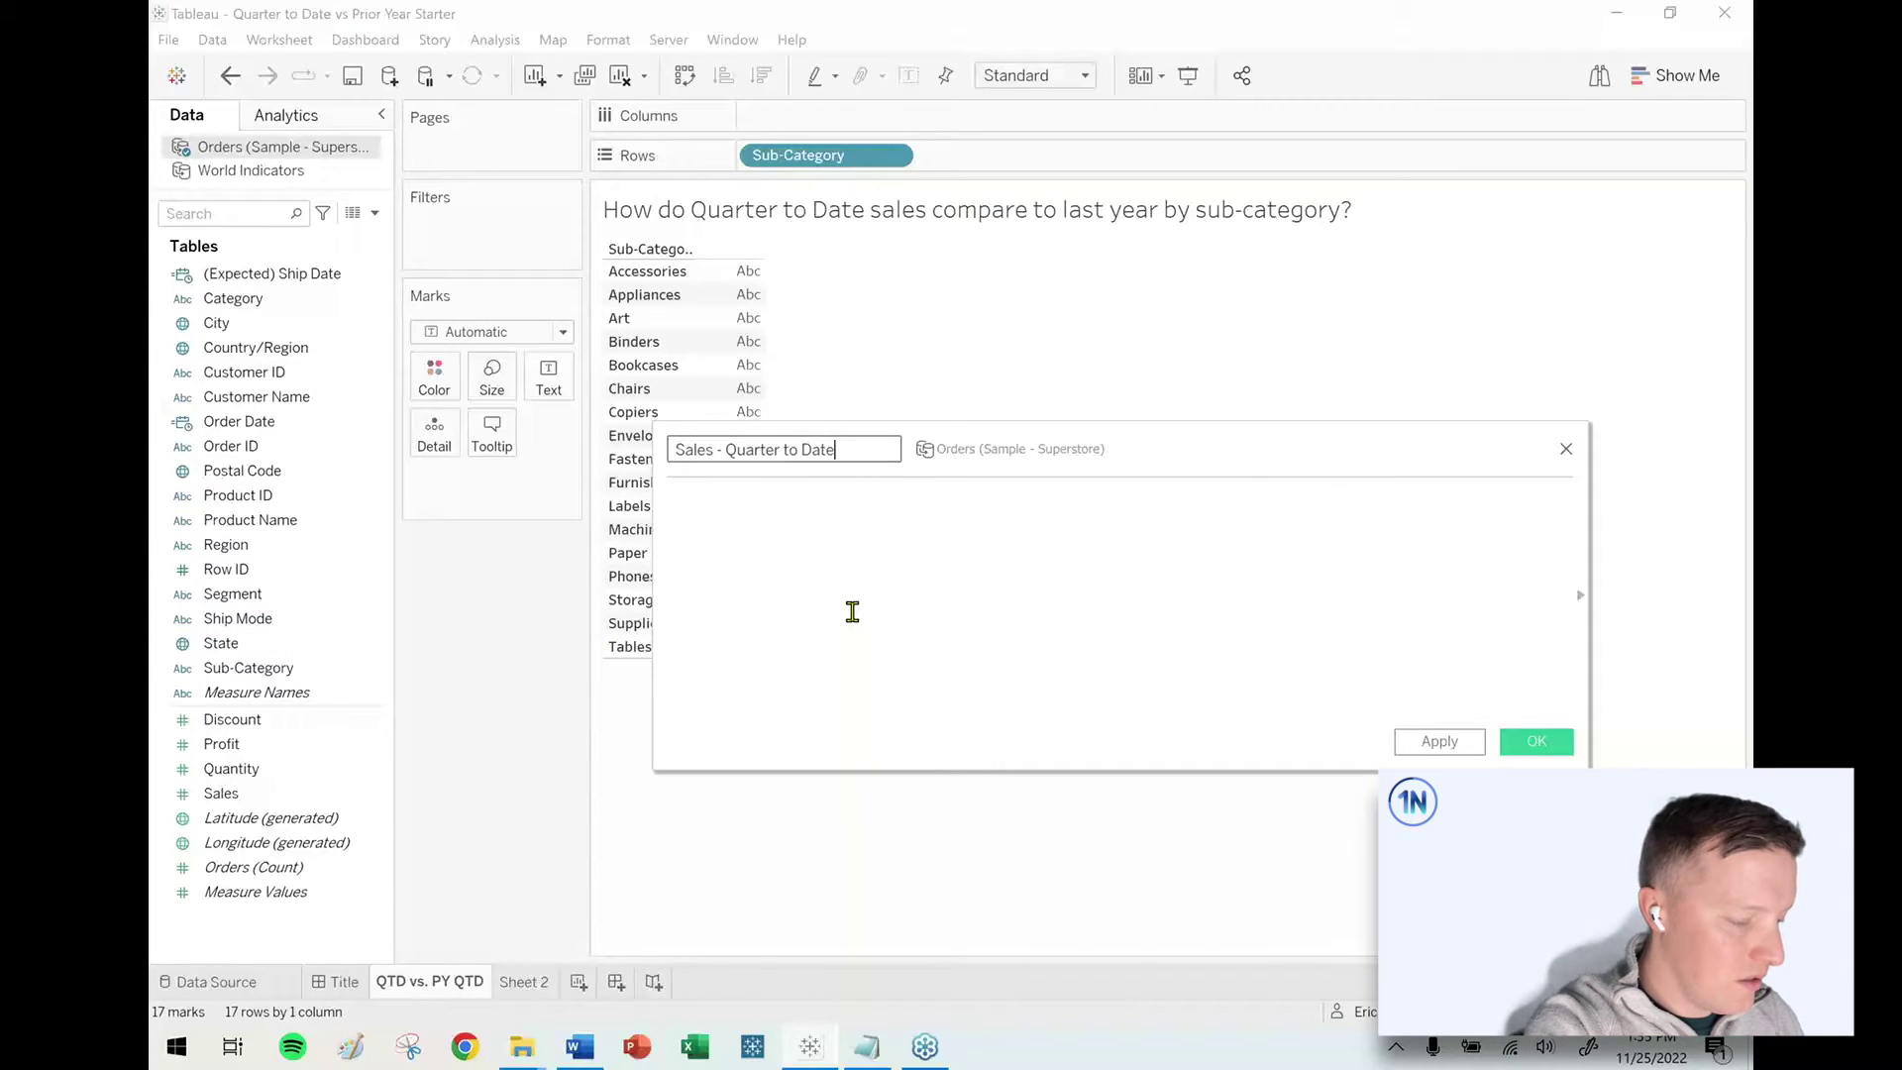
key("Tab")
left_click(852, 612)
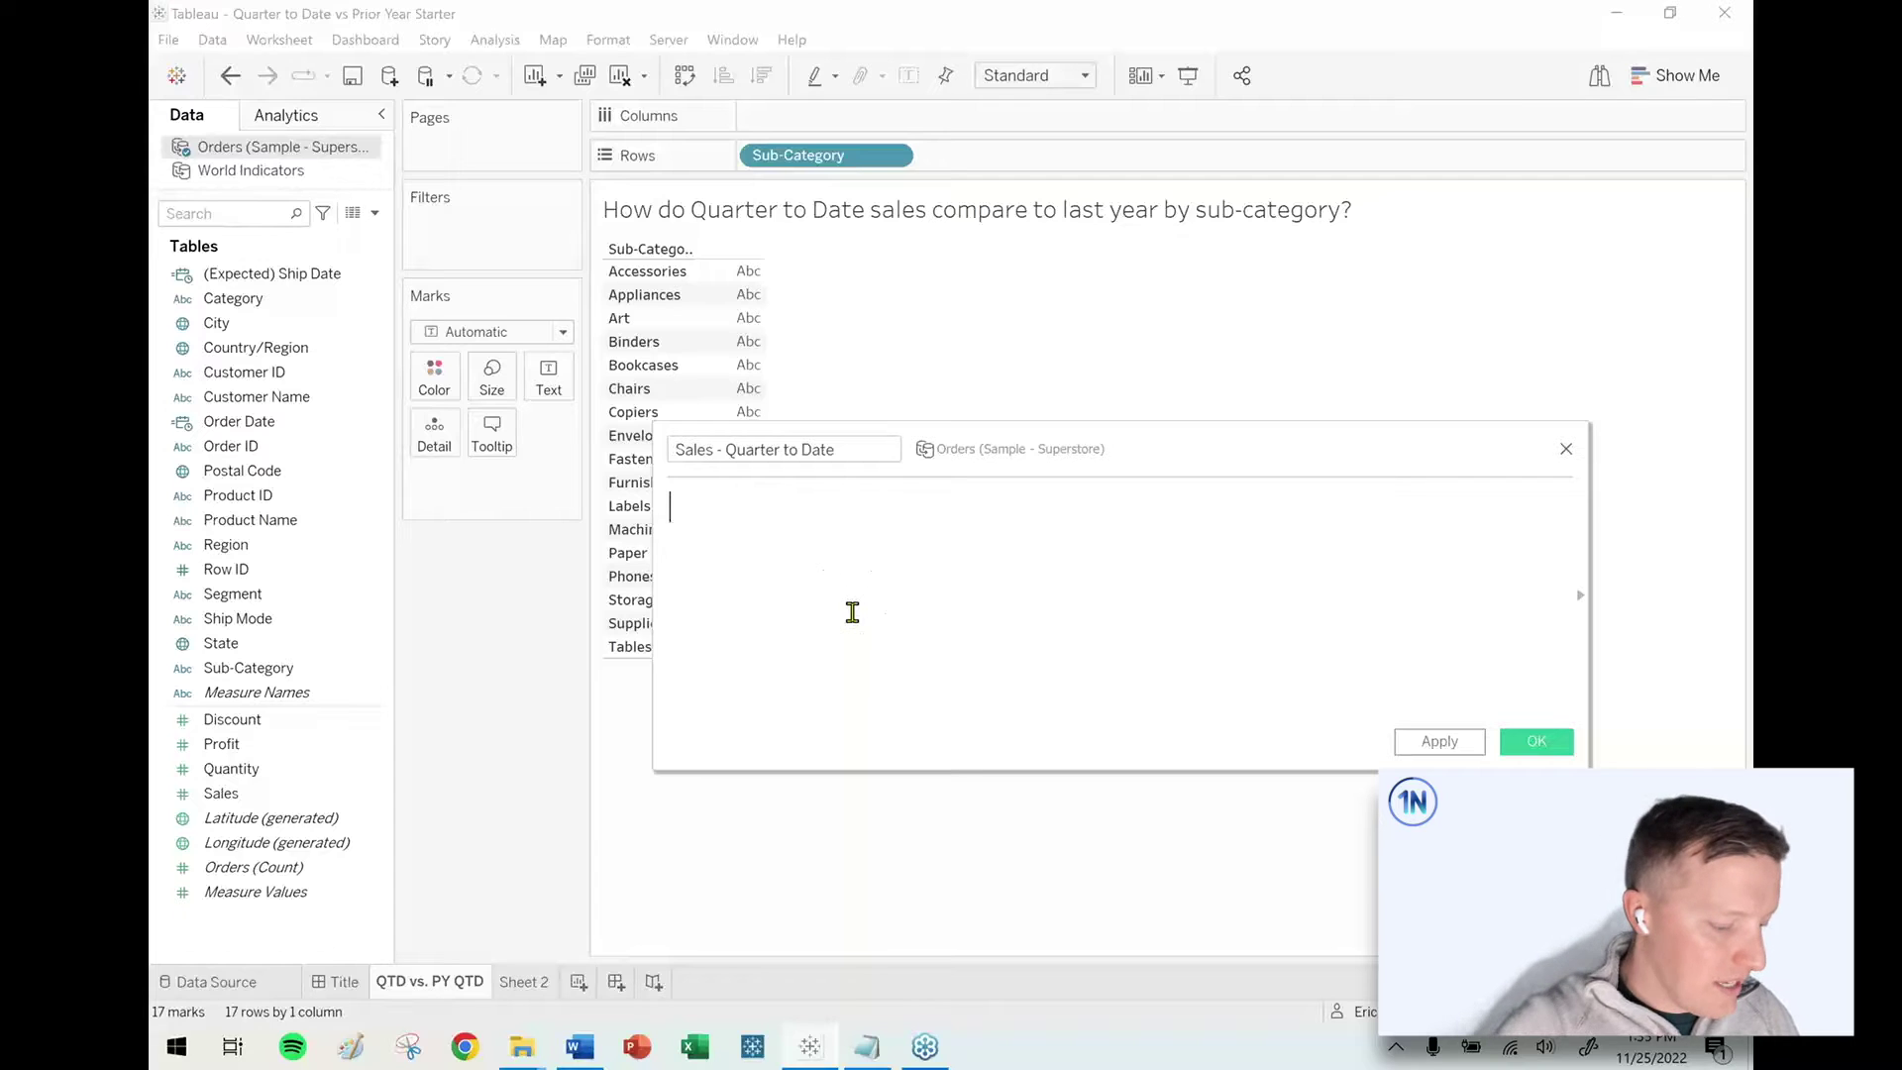
type("IF DATE")
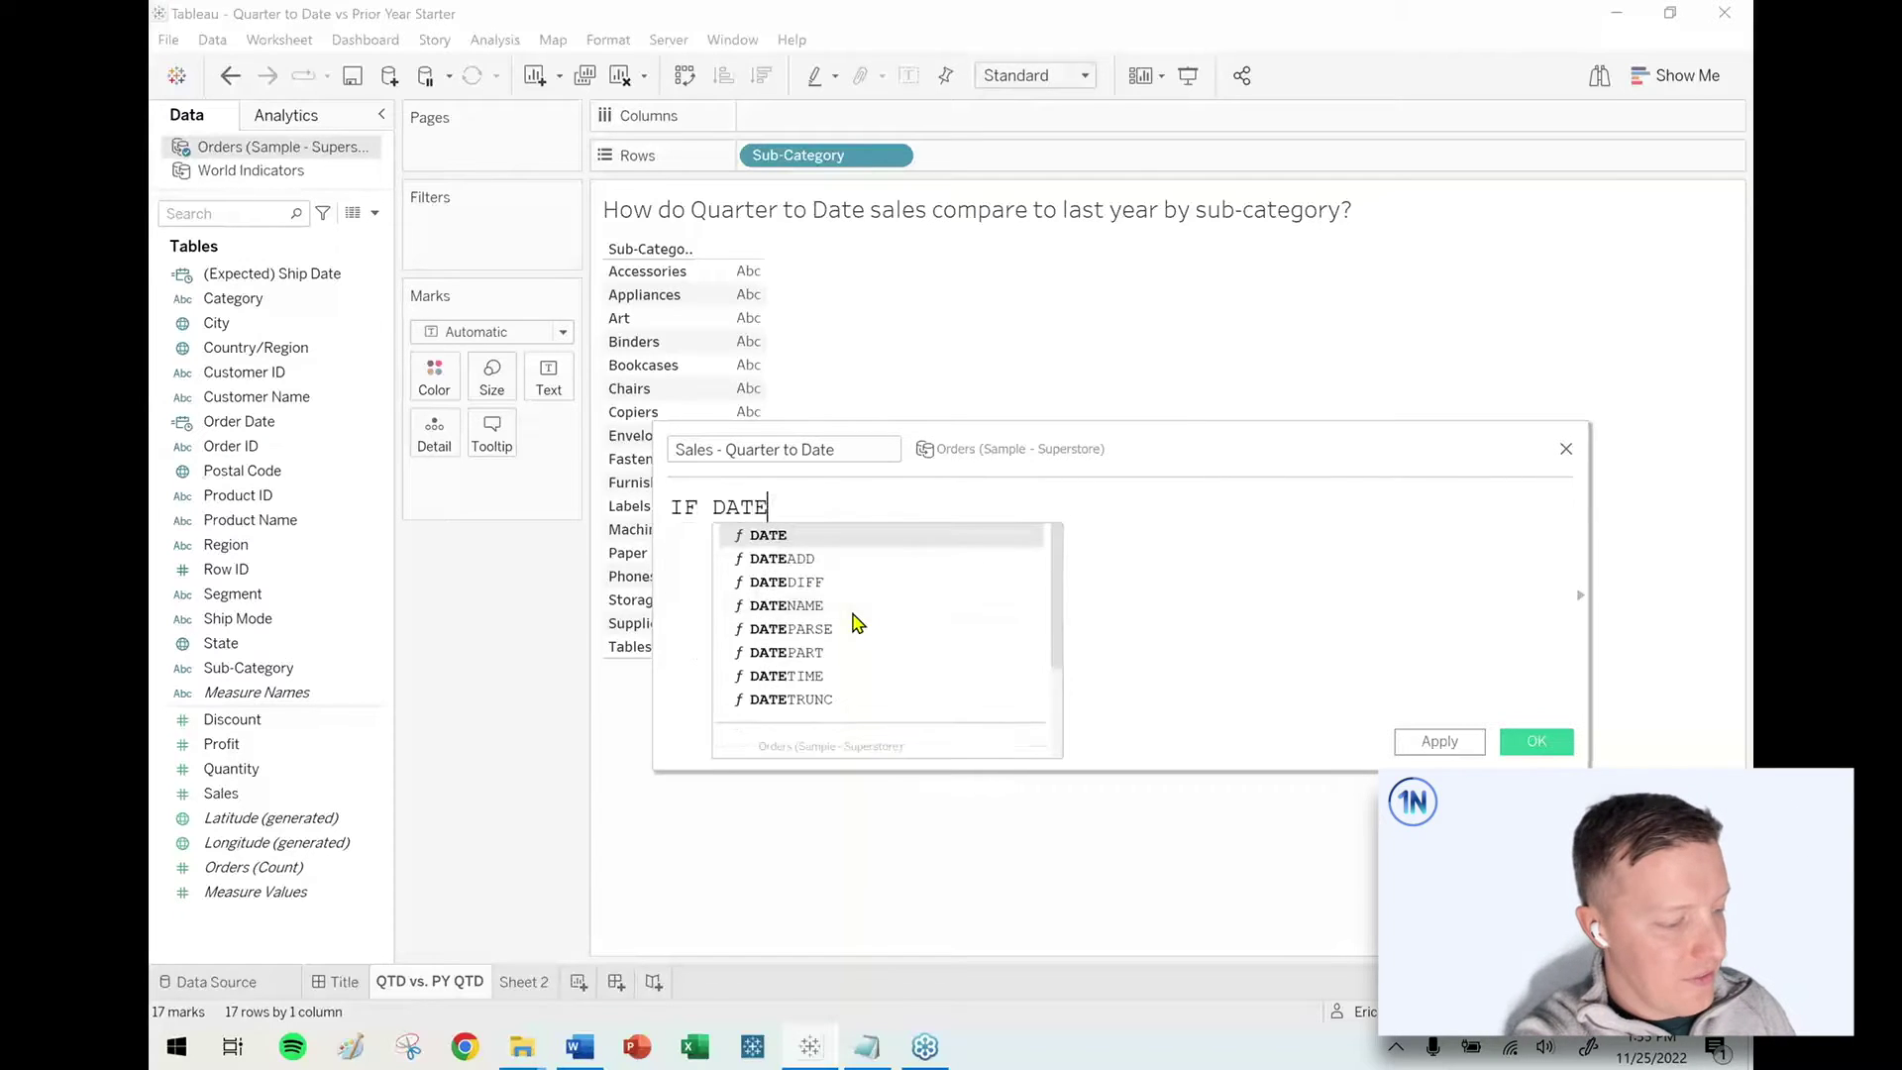
type("DIFF('q")
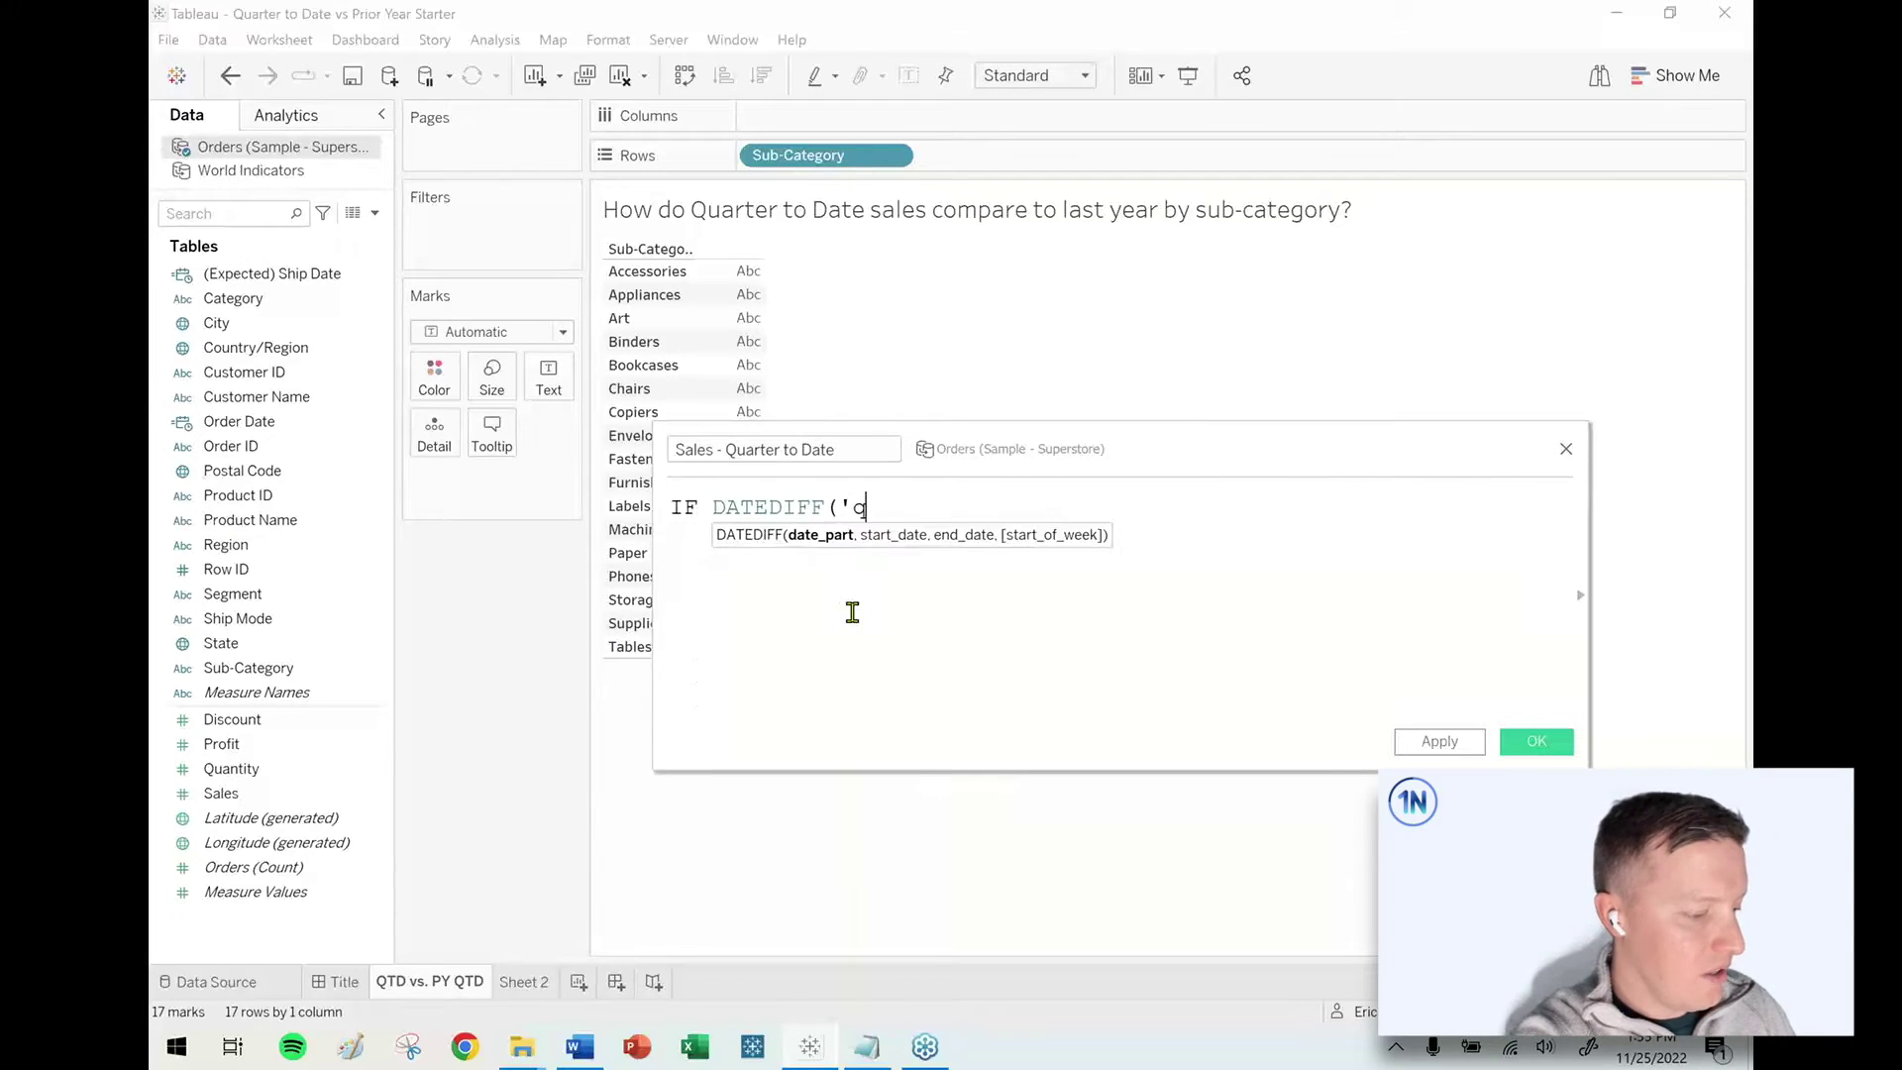
type("uarter'.")
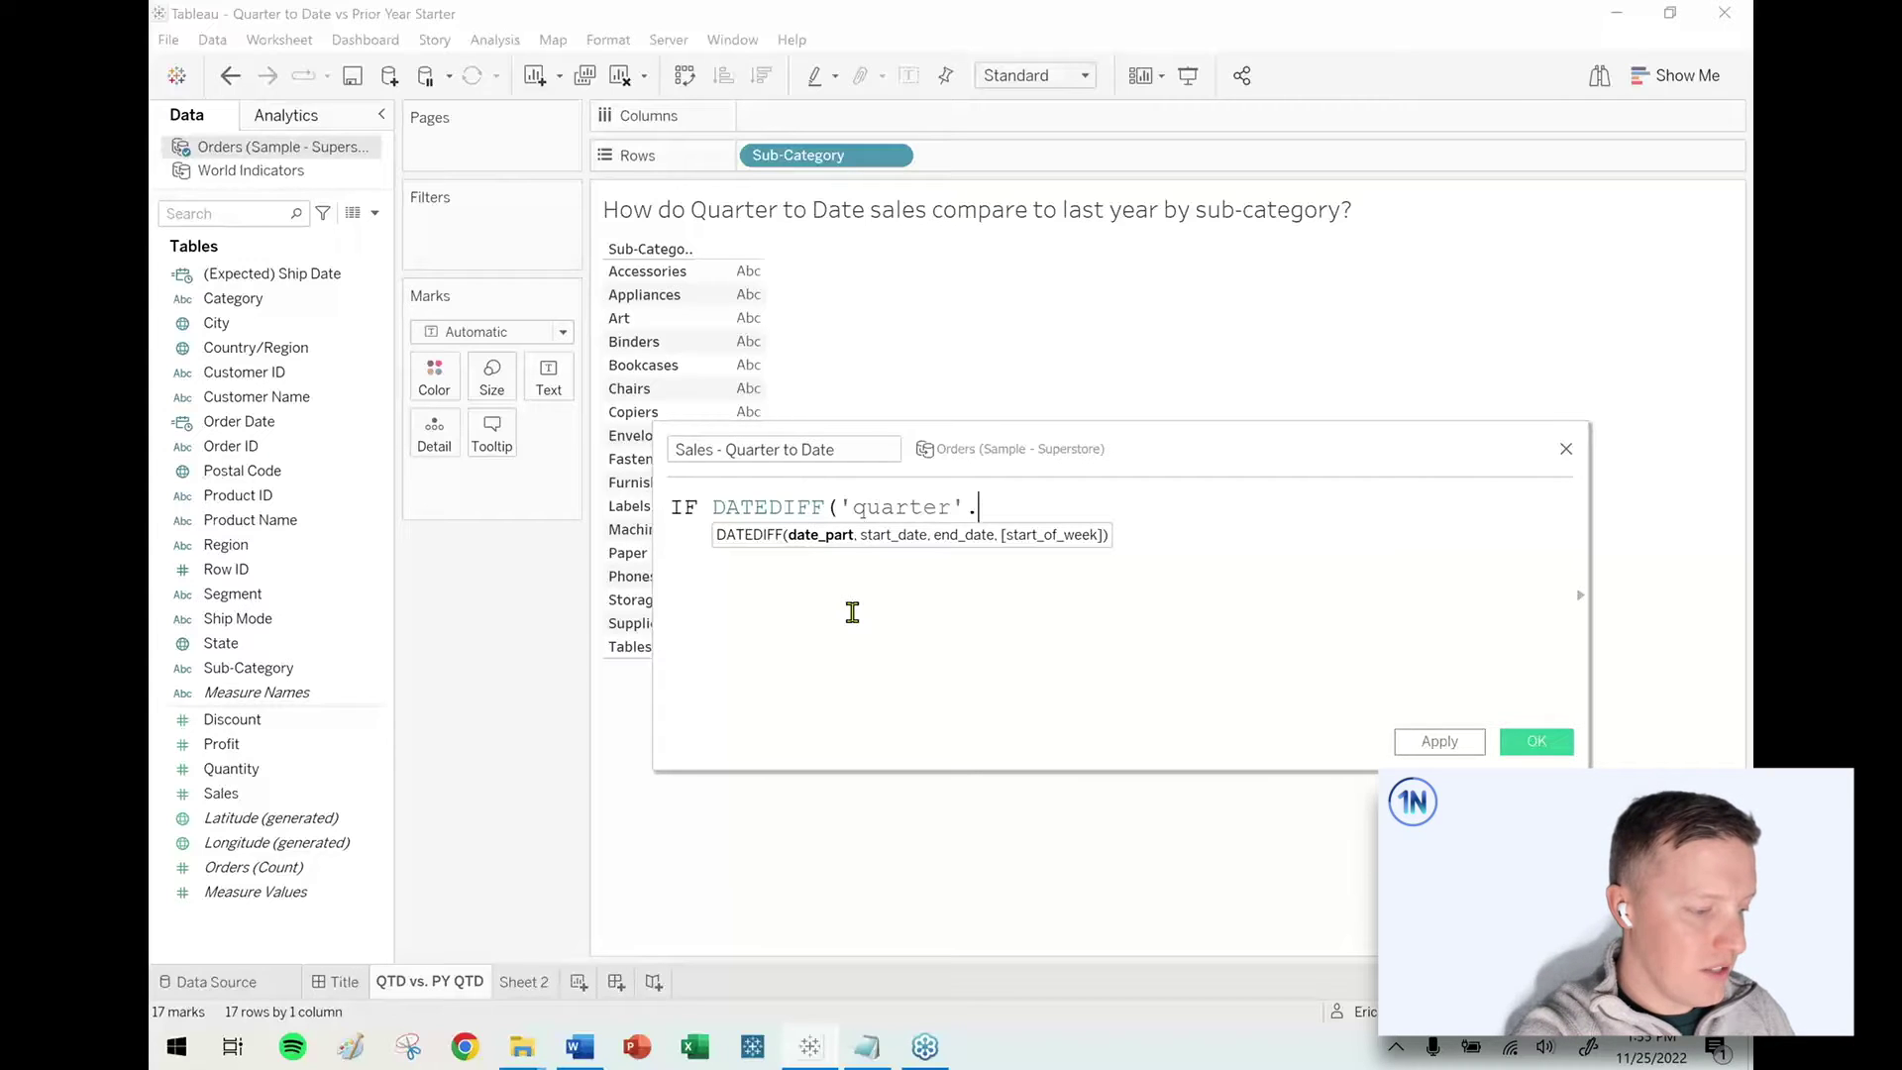
key("BackSpace")
type(",")
right_click(1214, 587)
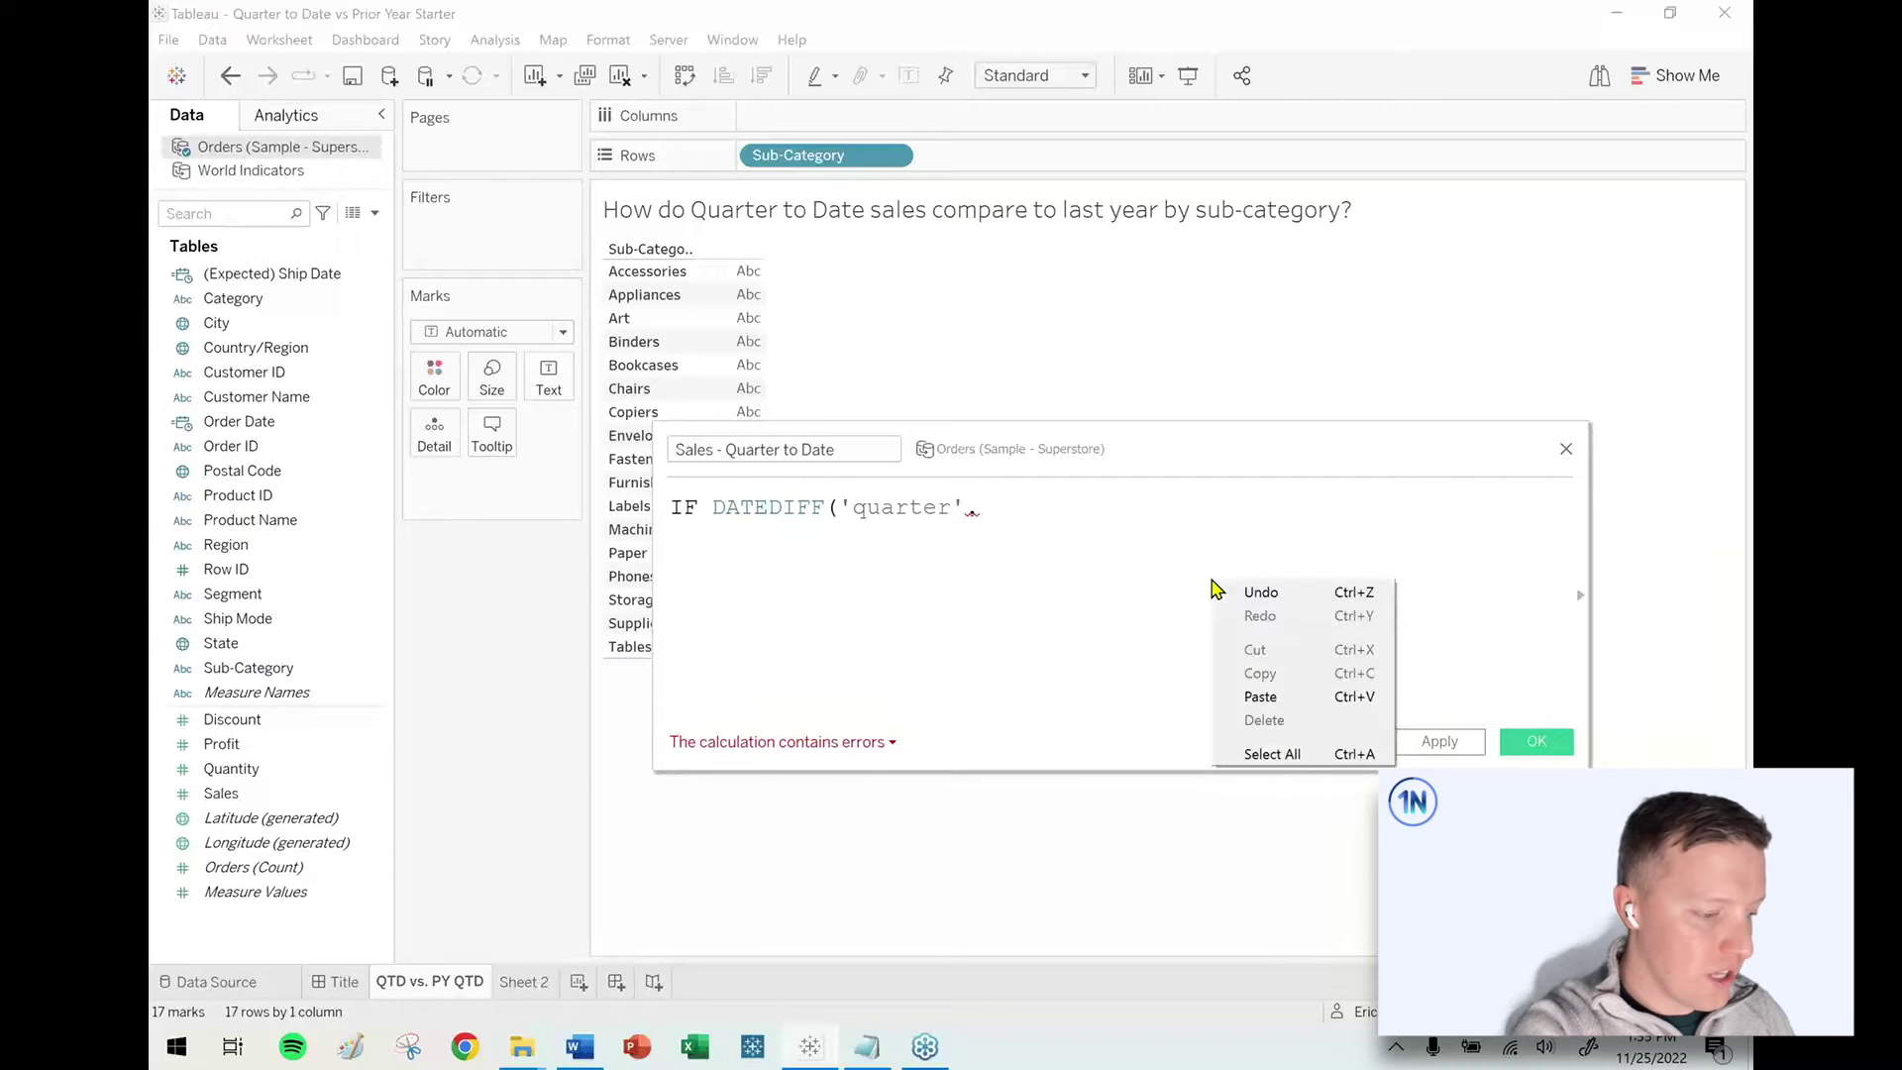
left_click(1096, 502)
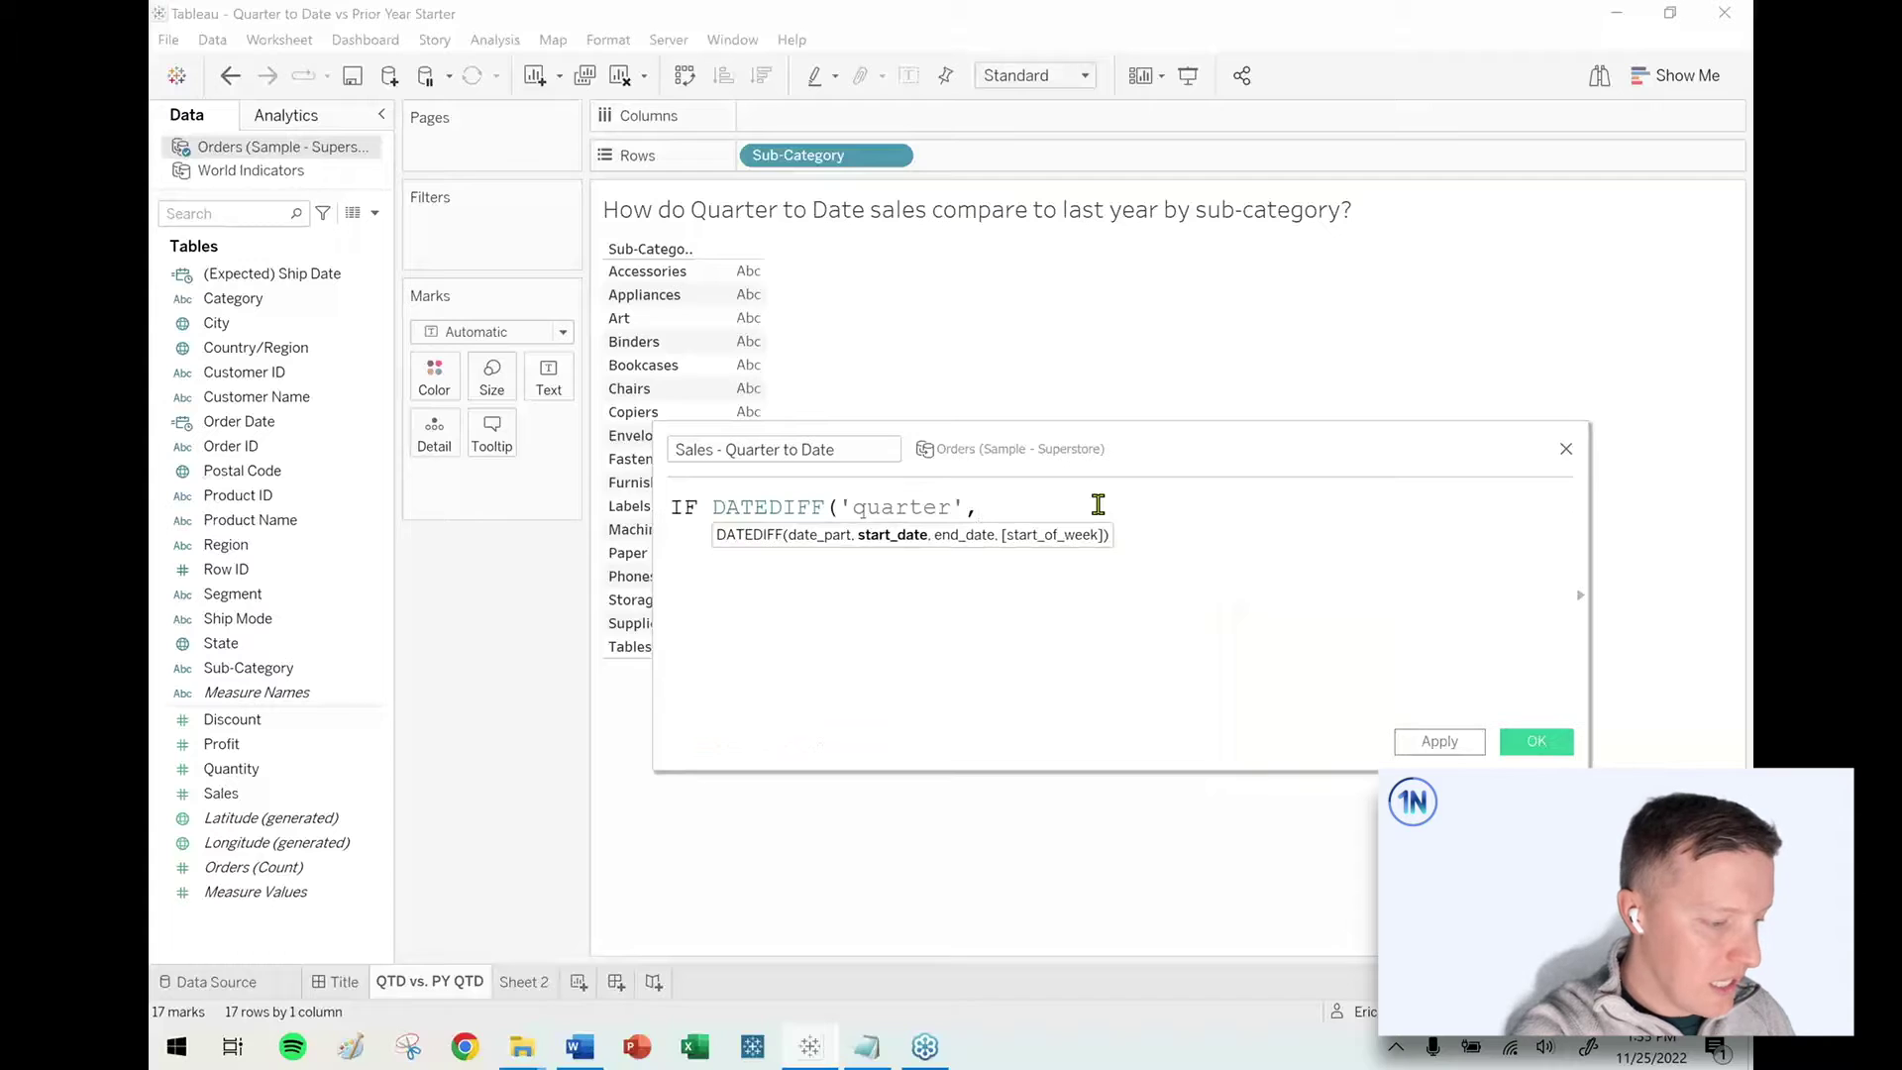
Finish the formula as IF DATEDIFF('quarter',[Order Date],TODAY()) = 0 THEN [Sales] END and save it.
type("ord")
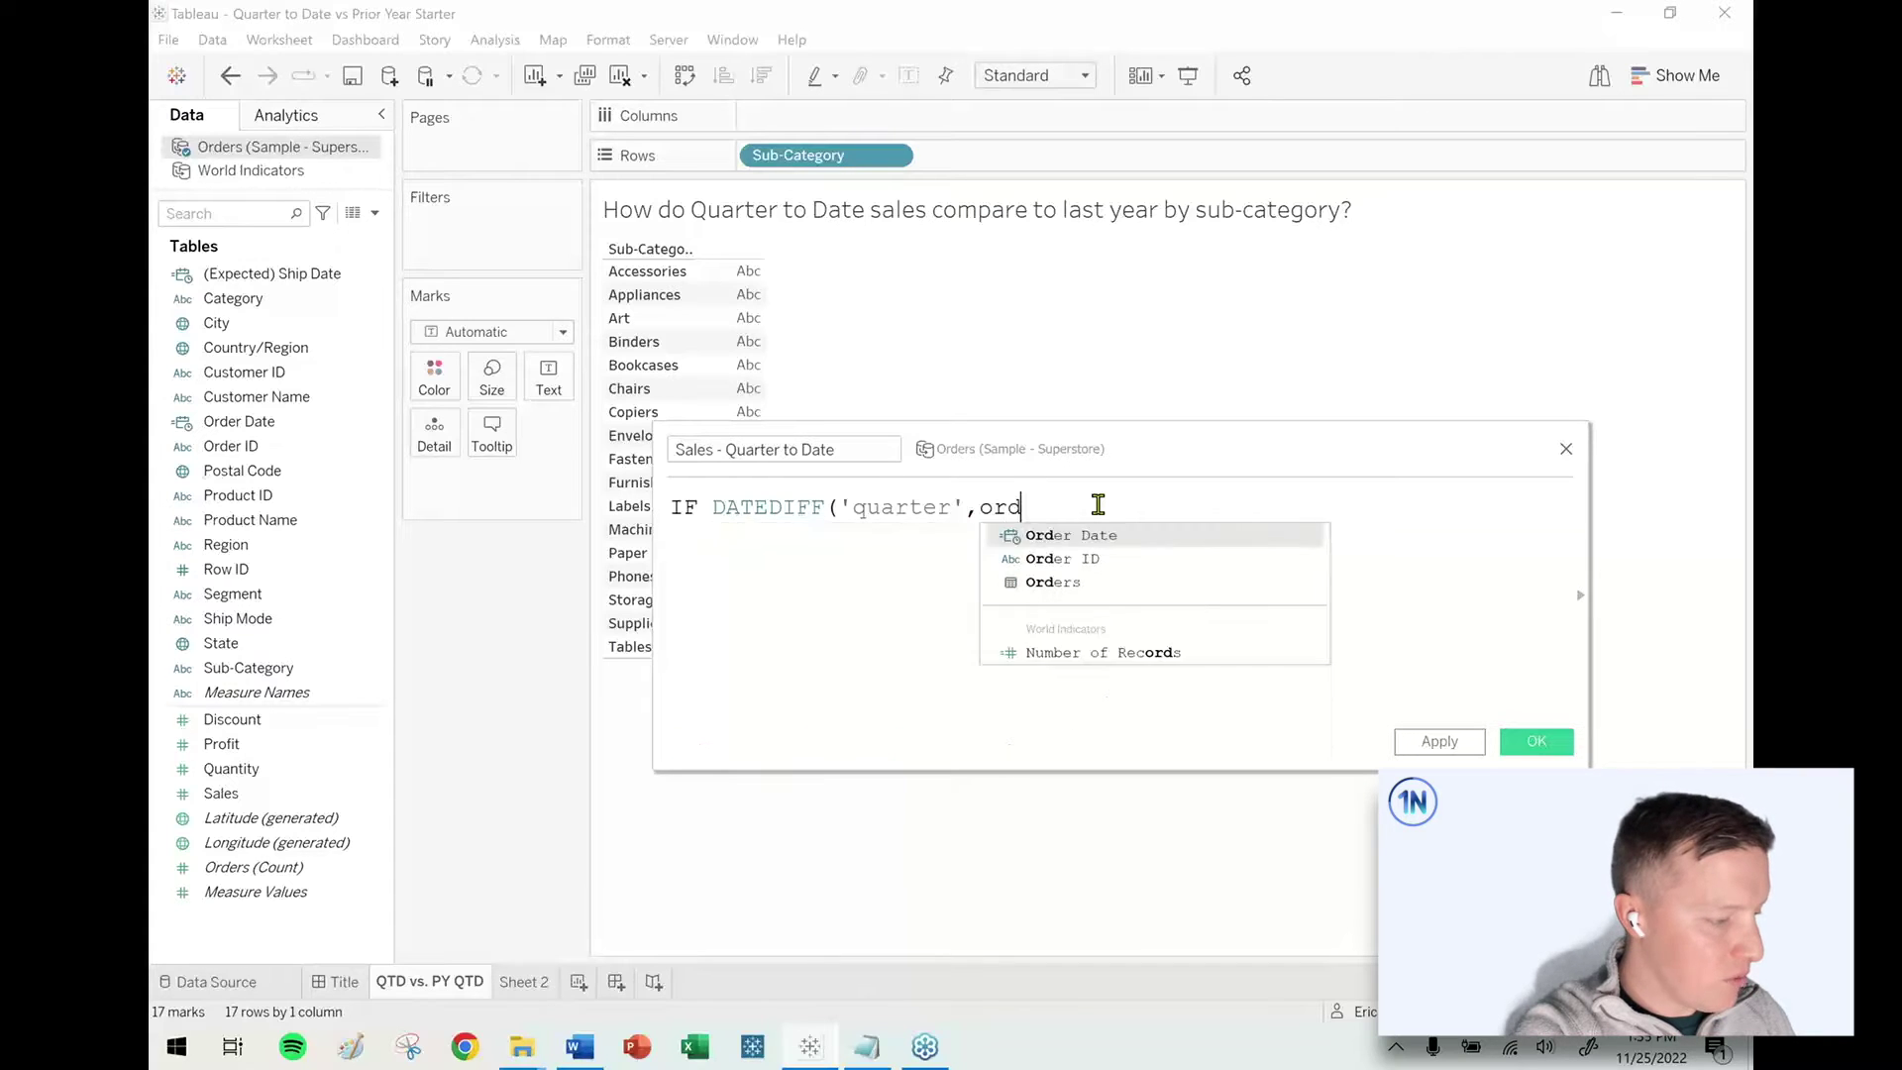
key("Return")
type(",tod")
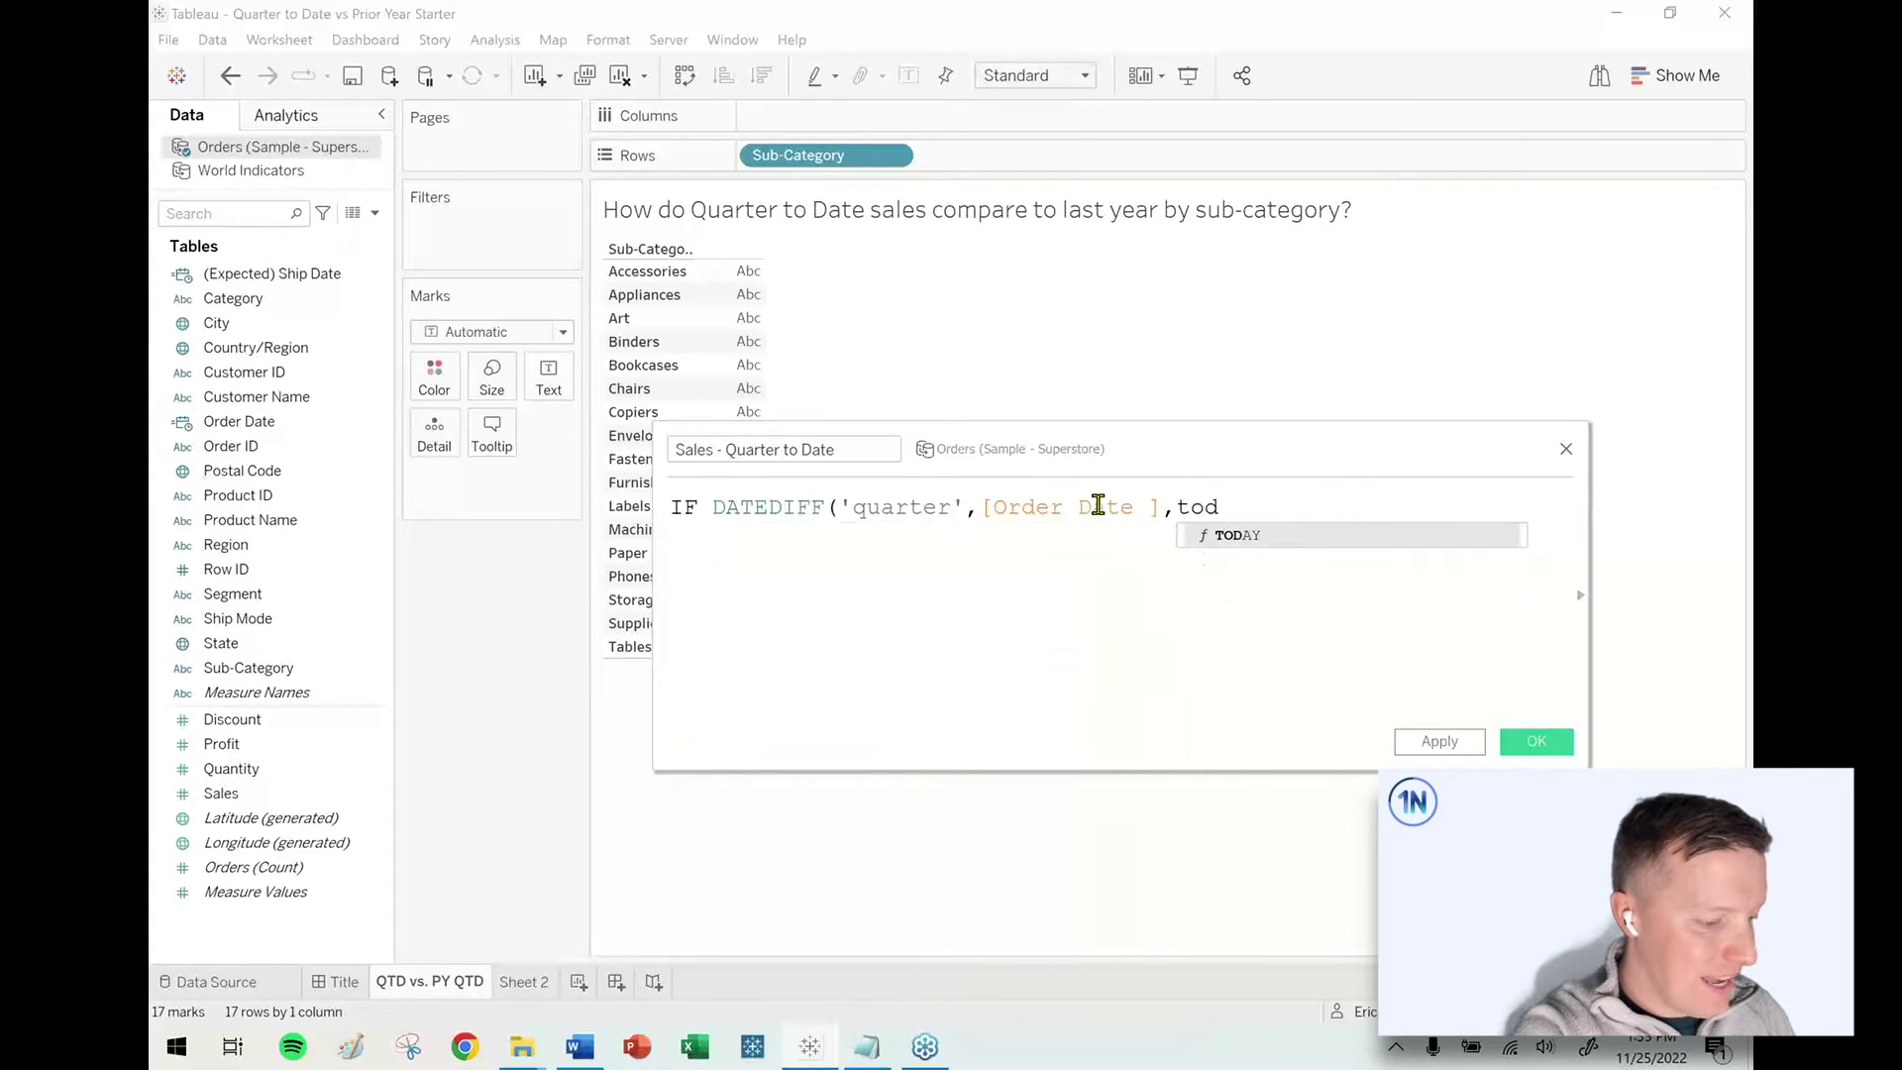
key("Return")
type(")")
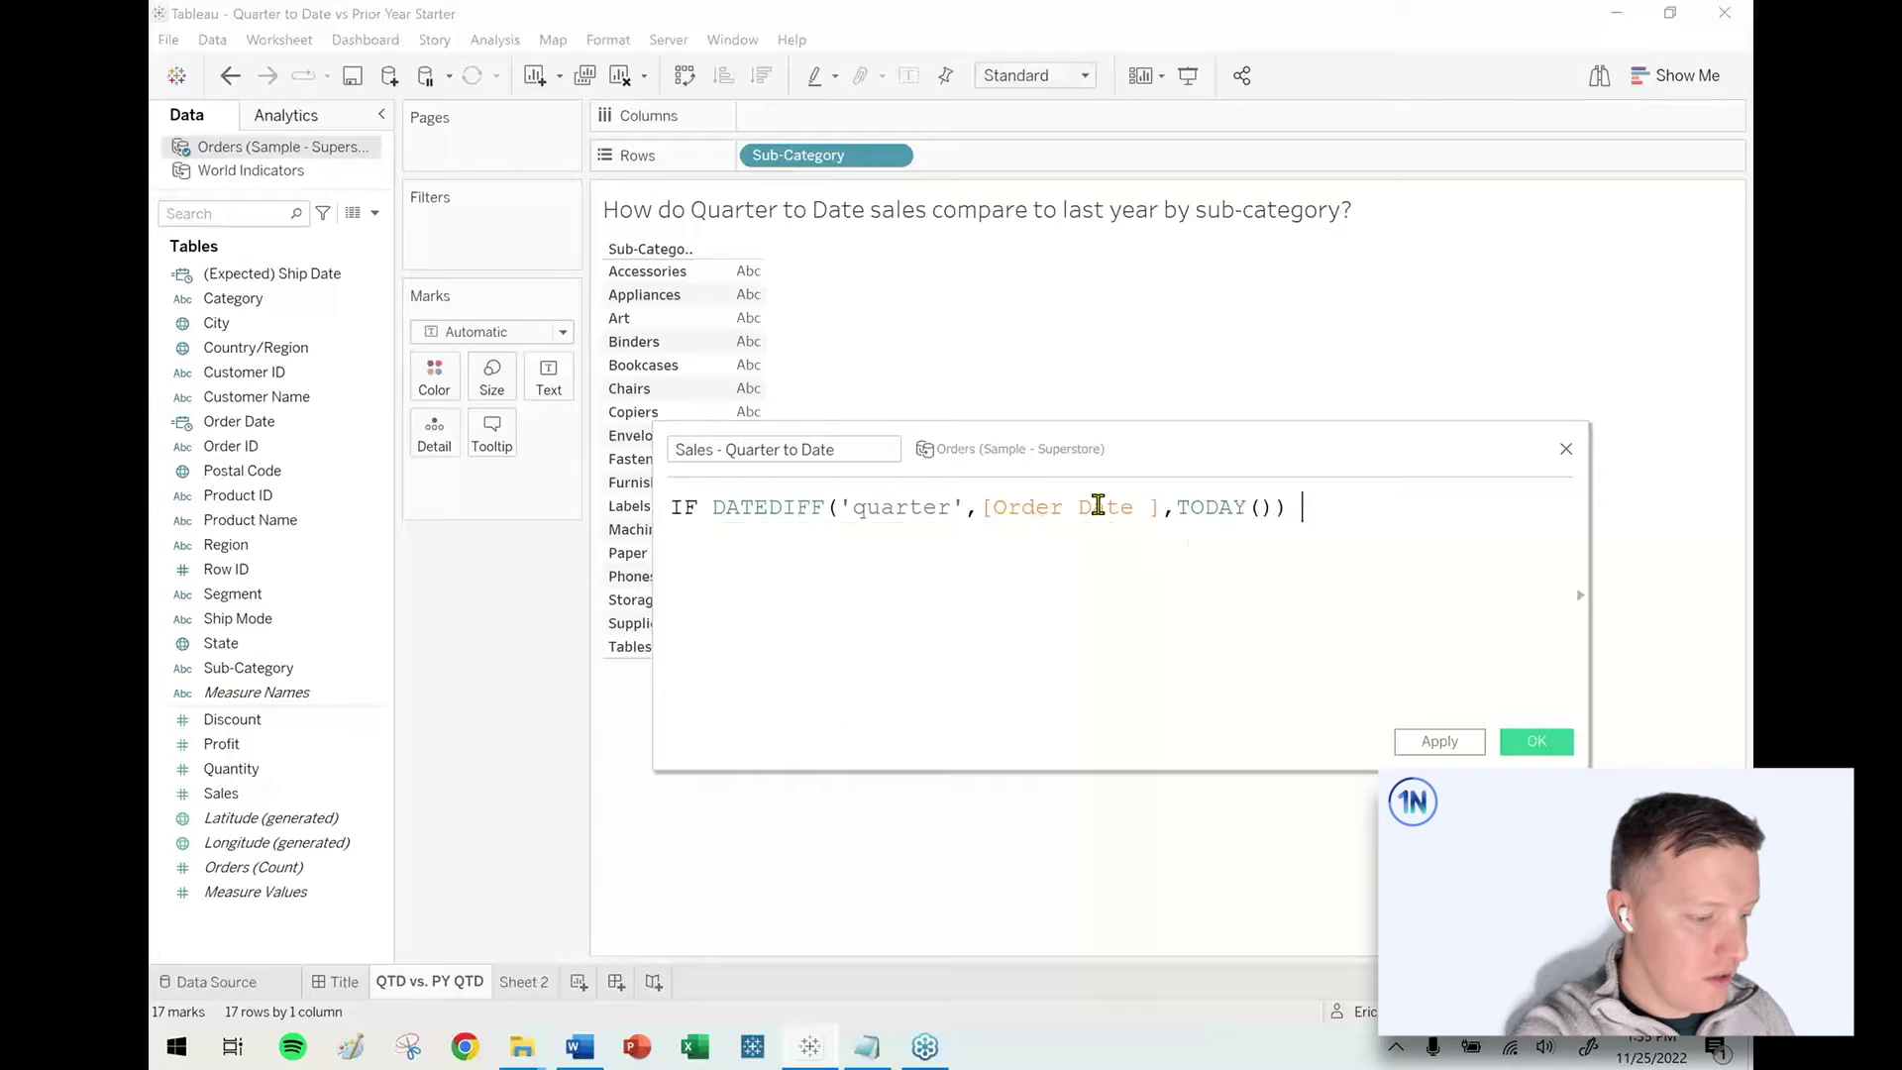
type(" = 0")
key("Return")
type("THEN sa")
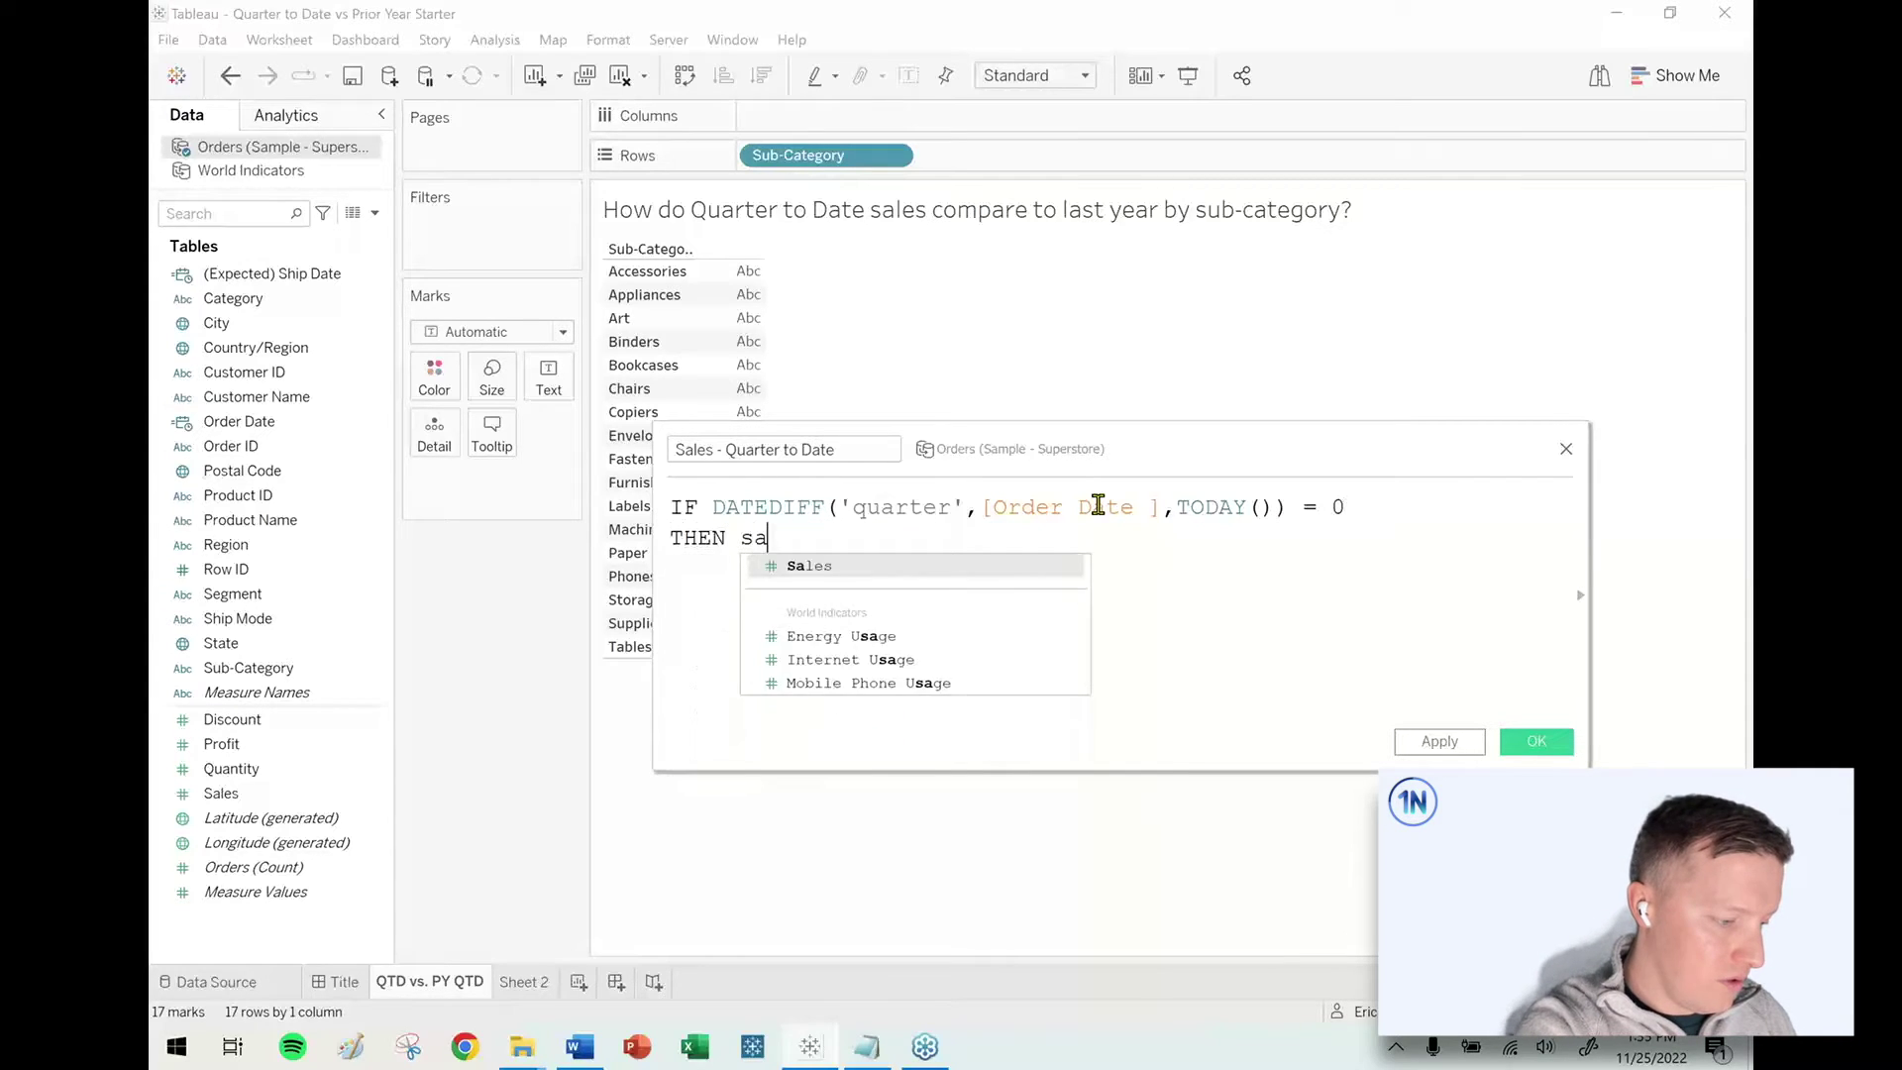
key("Return")
type("E")
key("BackSpace")
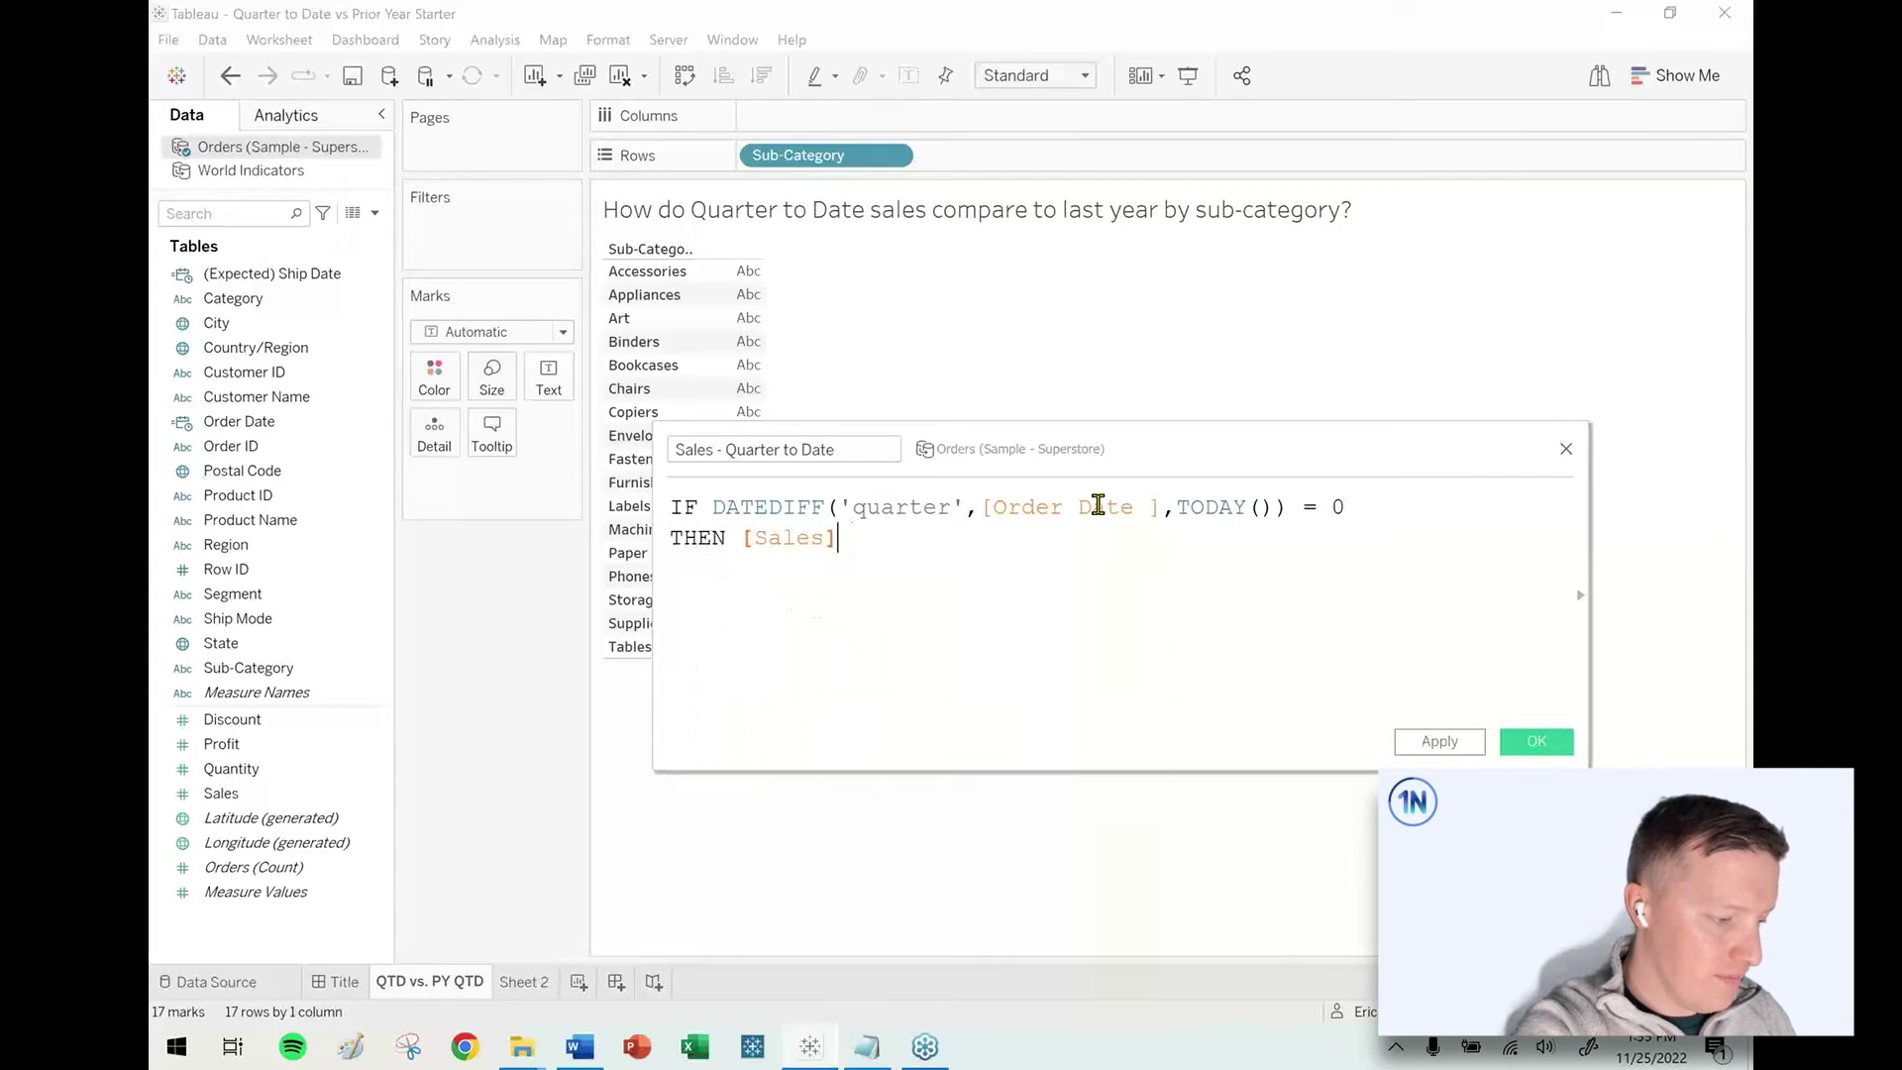
key("Return")
type("END")
left_click(1246, 652)
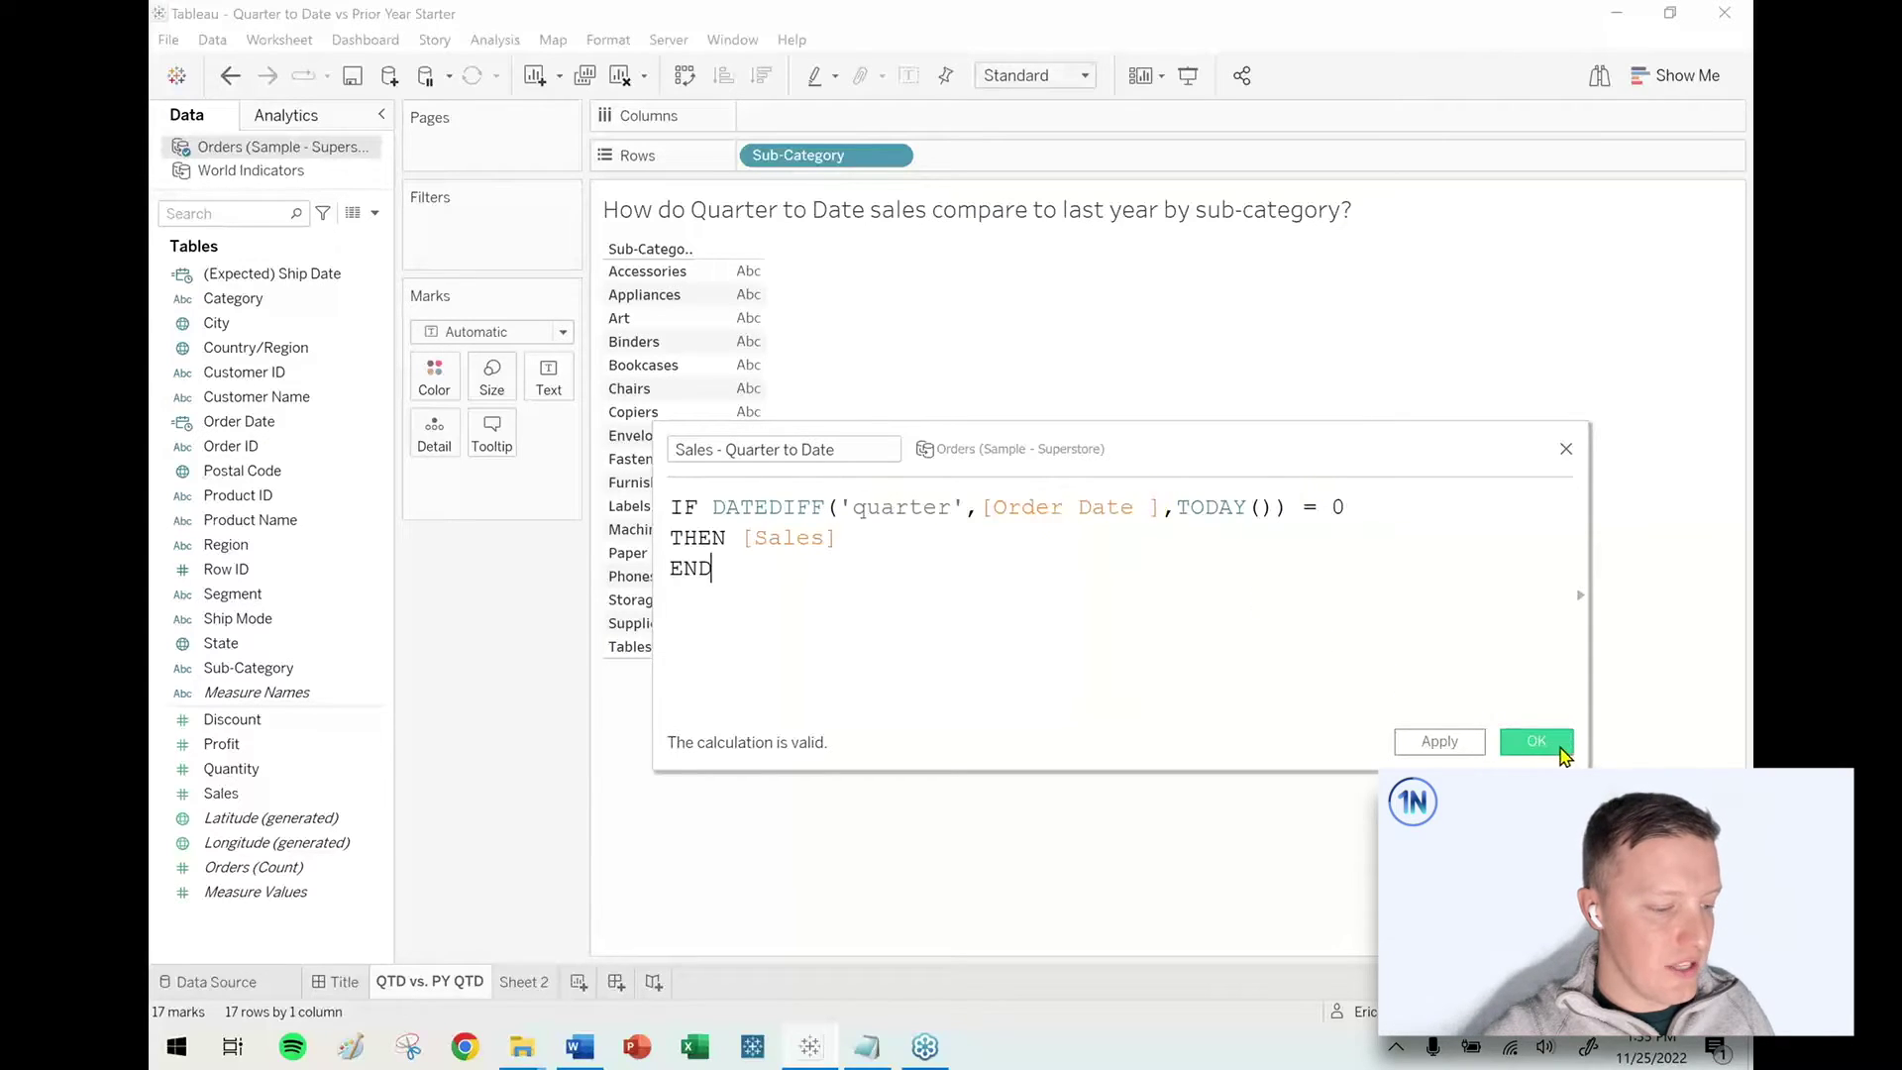
left_click(1535, 741)
Show Sales - Quarter to Date per sub-category, then duplicate that field from Sheet 2.
left_click_drag(263, 822, 547, 375)
left_click(524, 981)
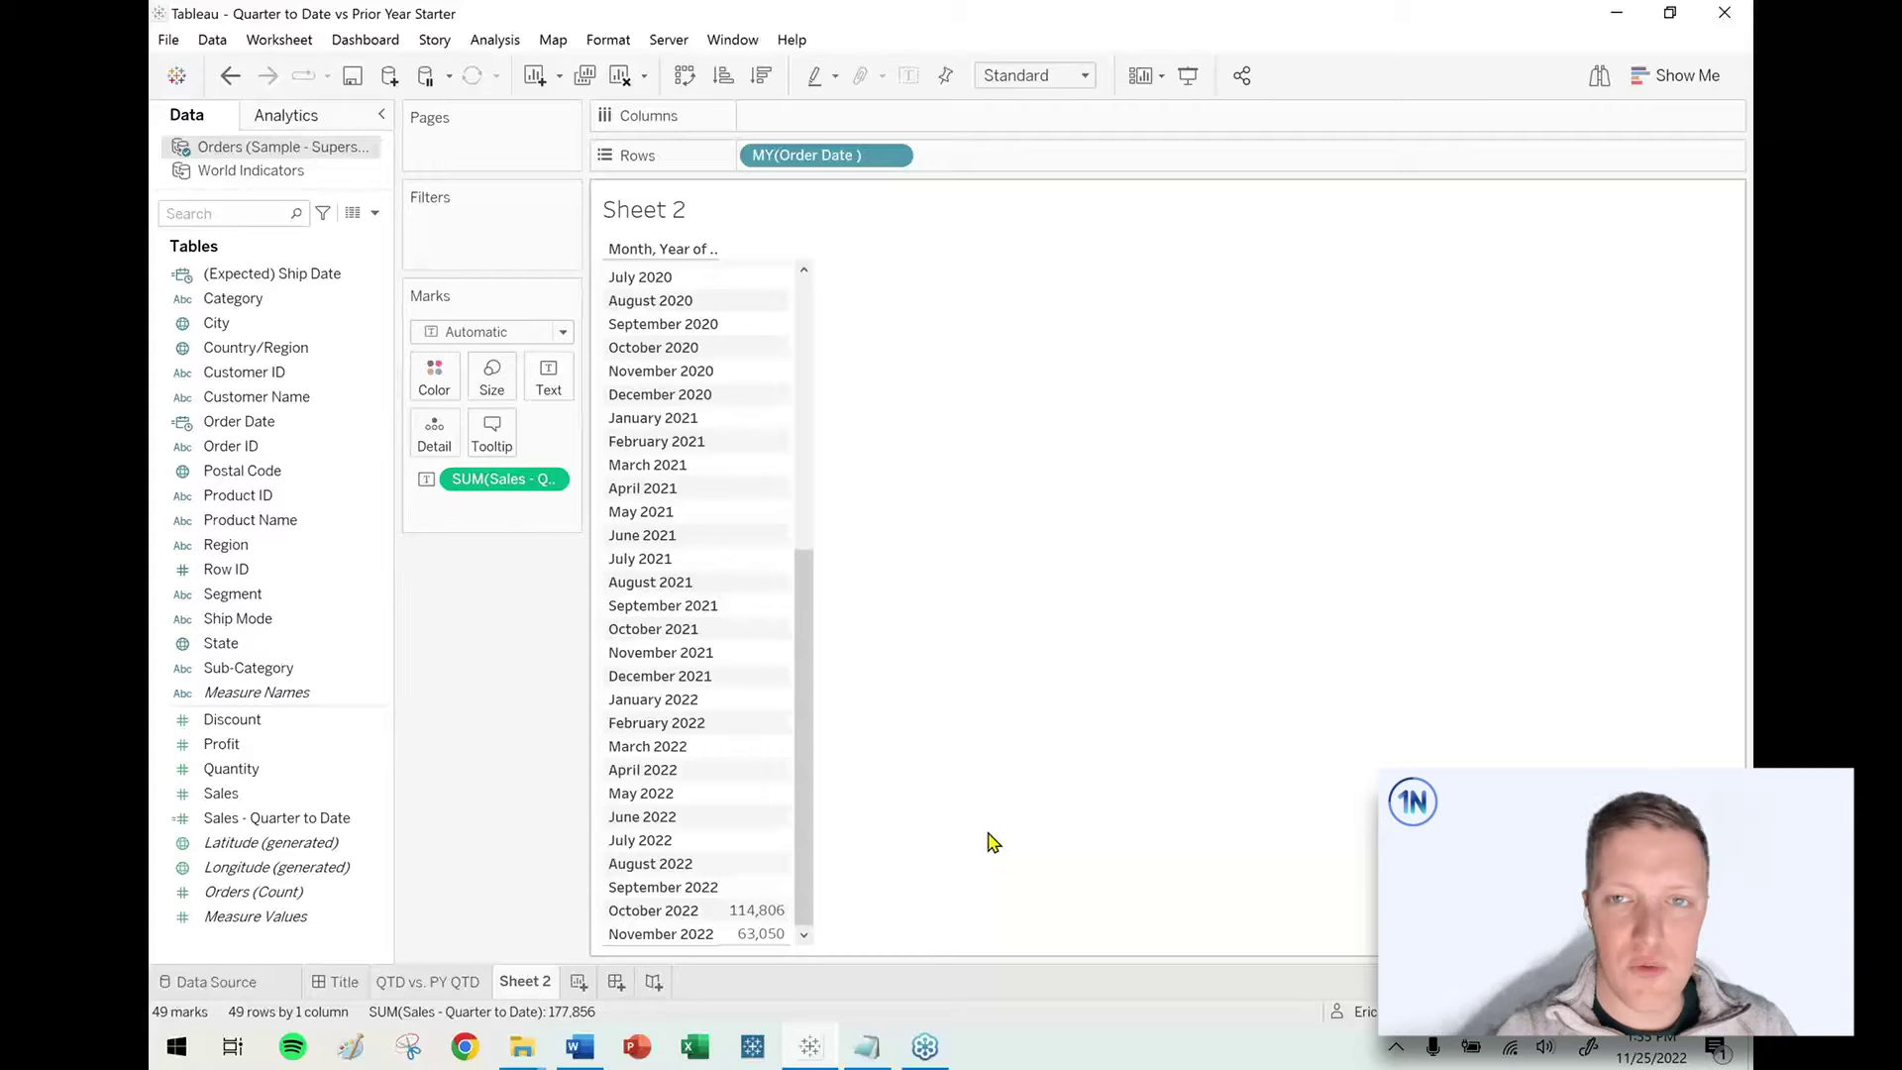
left_click(320, 822)
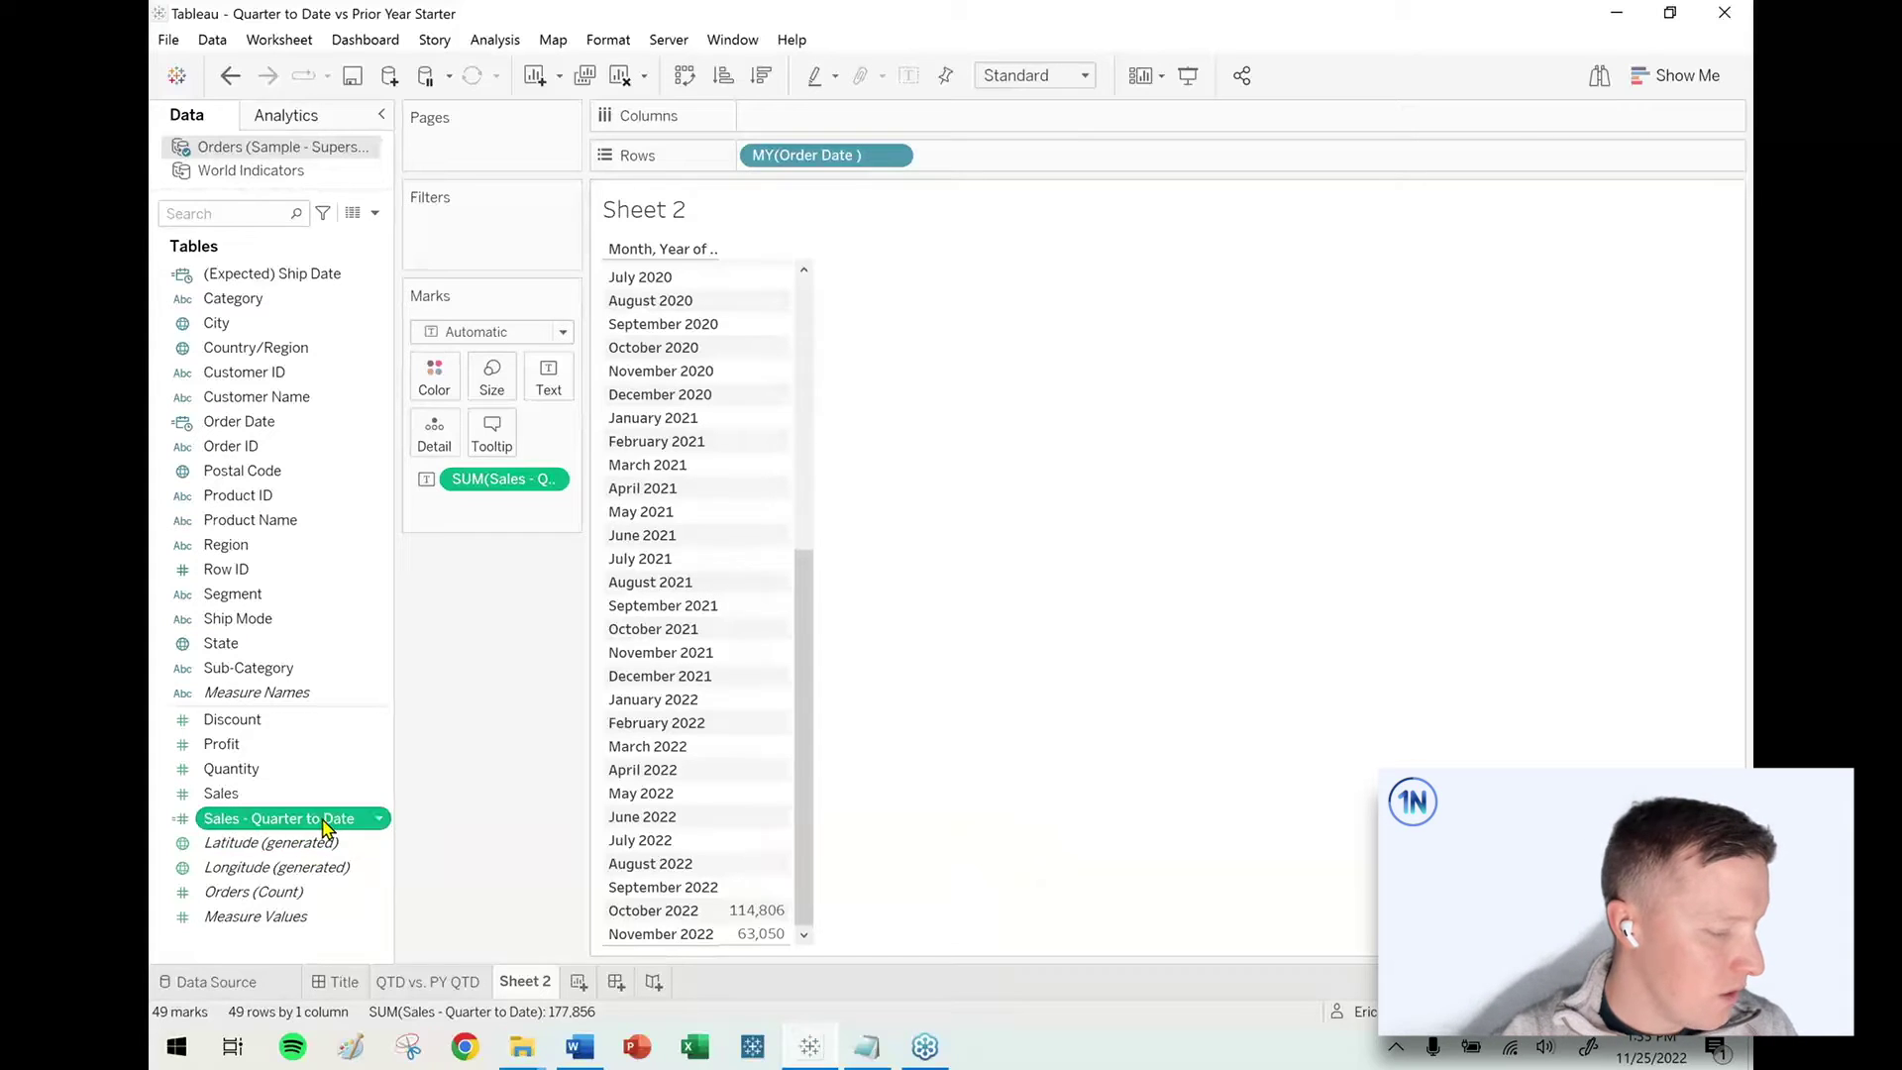
right_click(324, 824)
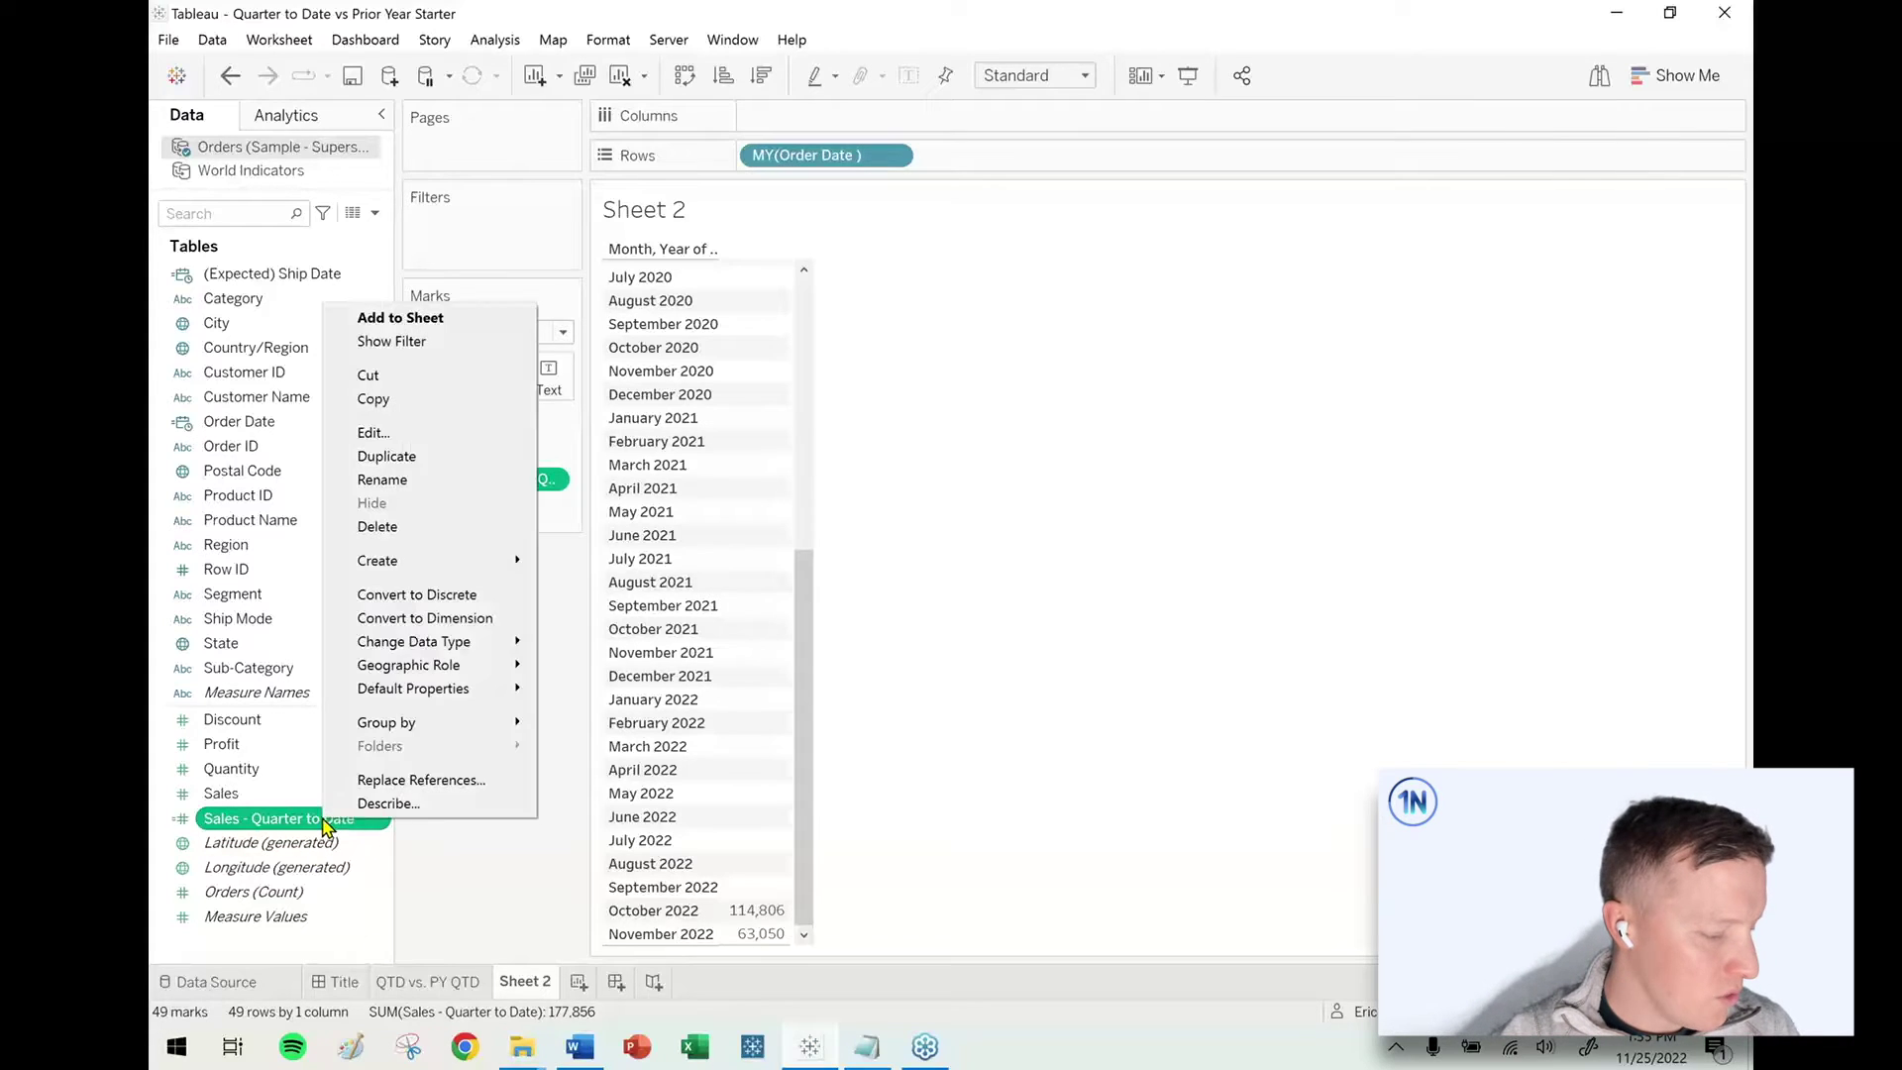
left_click(414, 457)
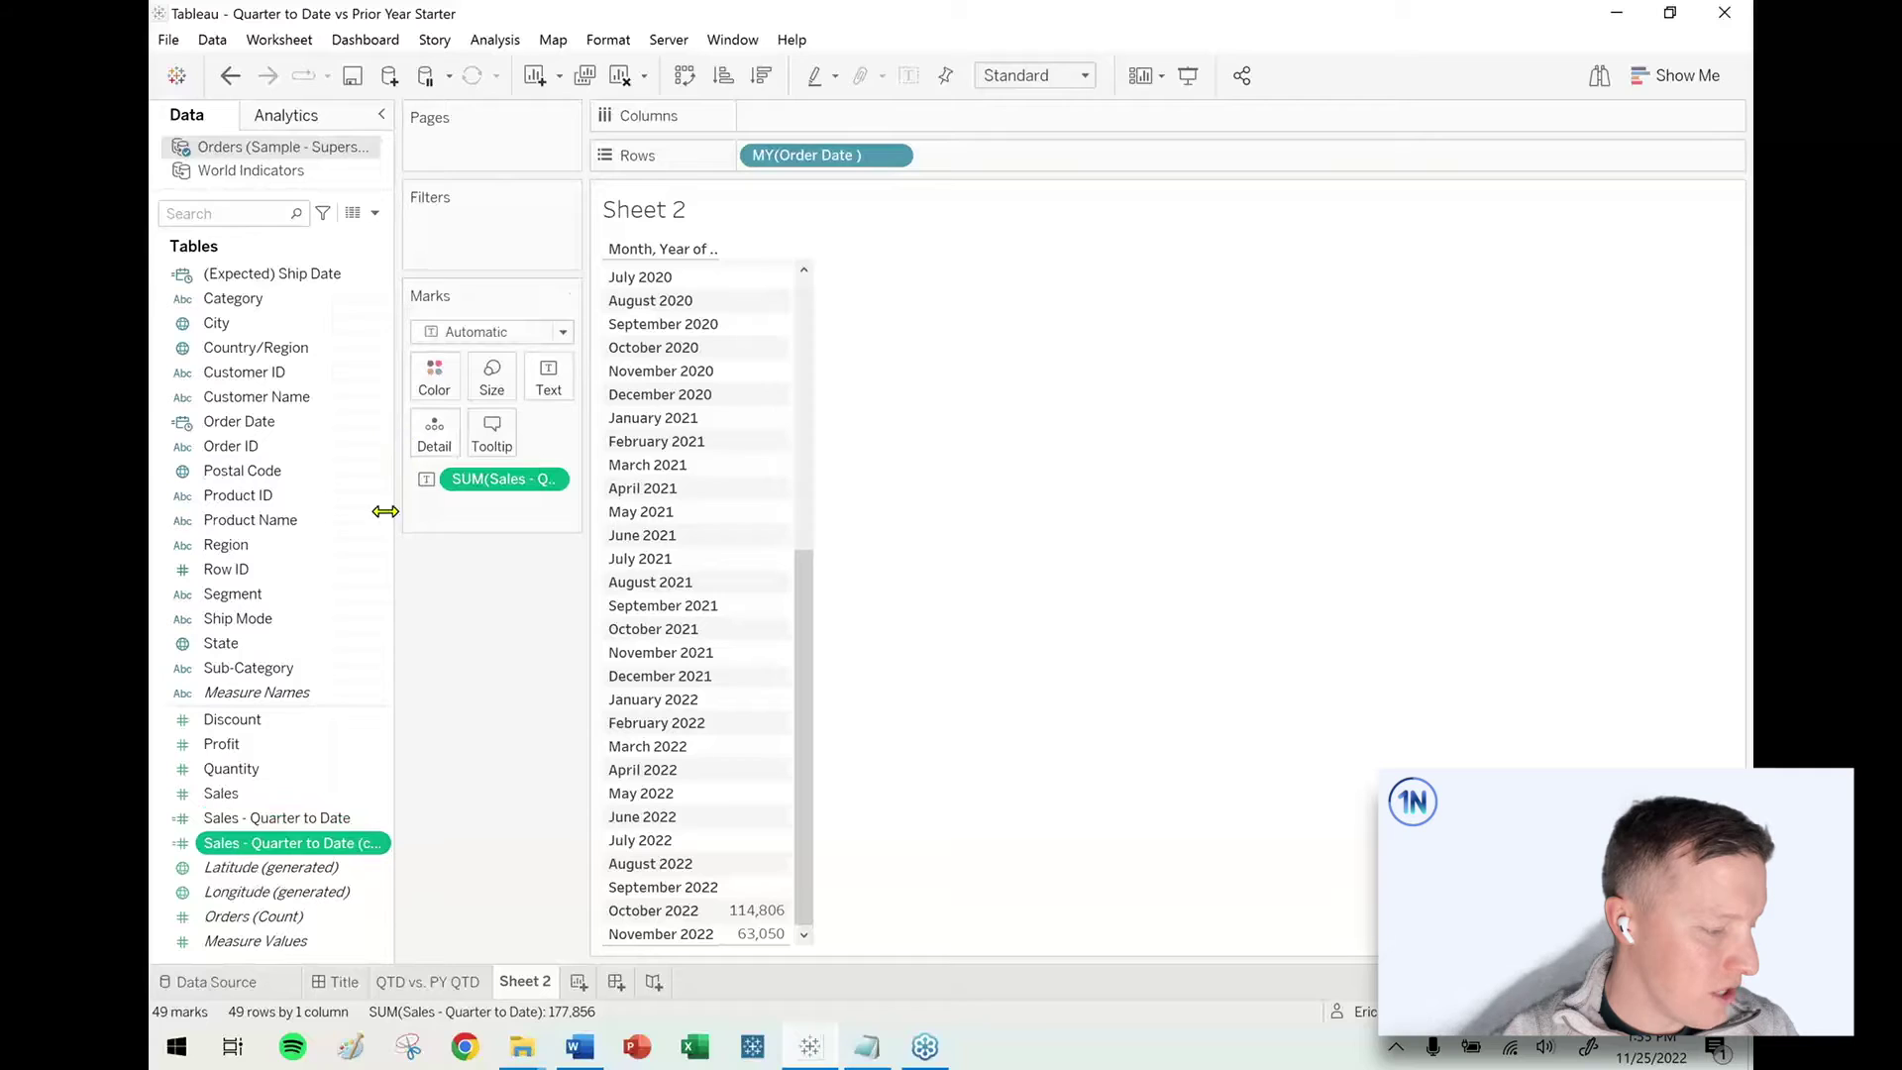
right_click(310, 849)
Rename the copy 'Sales - PY Quarter to Date' and change its quarter comparison from = 0 to = 4.
left_click(392, 458)
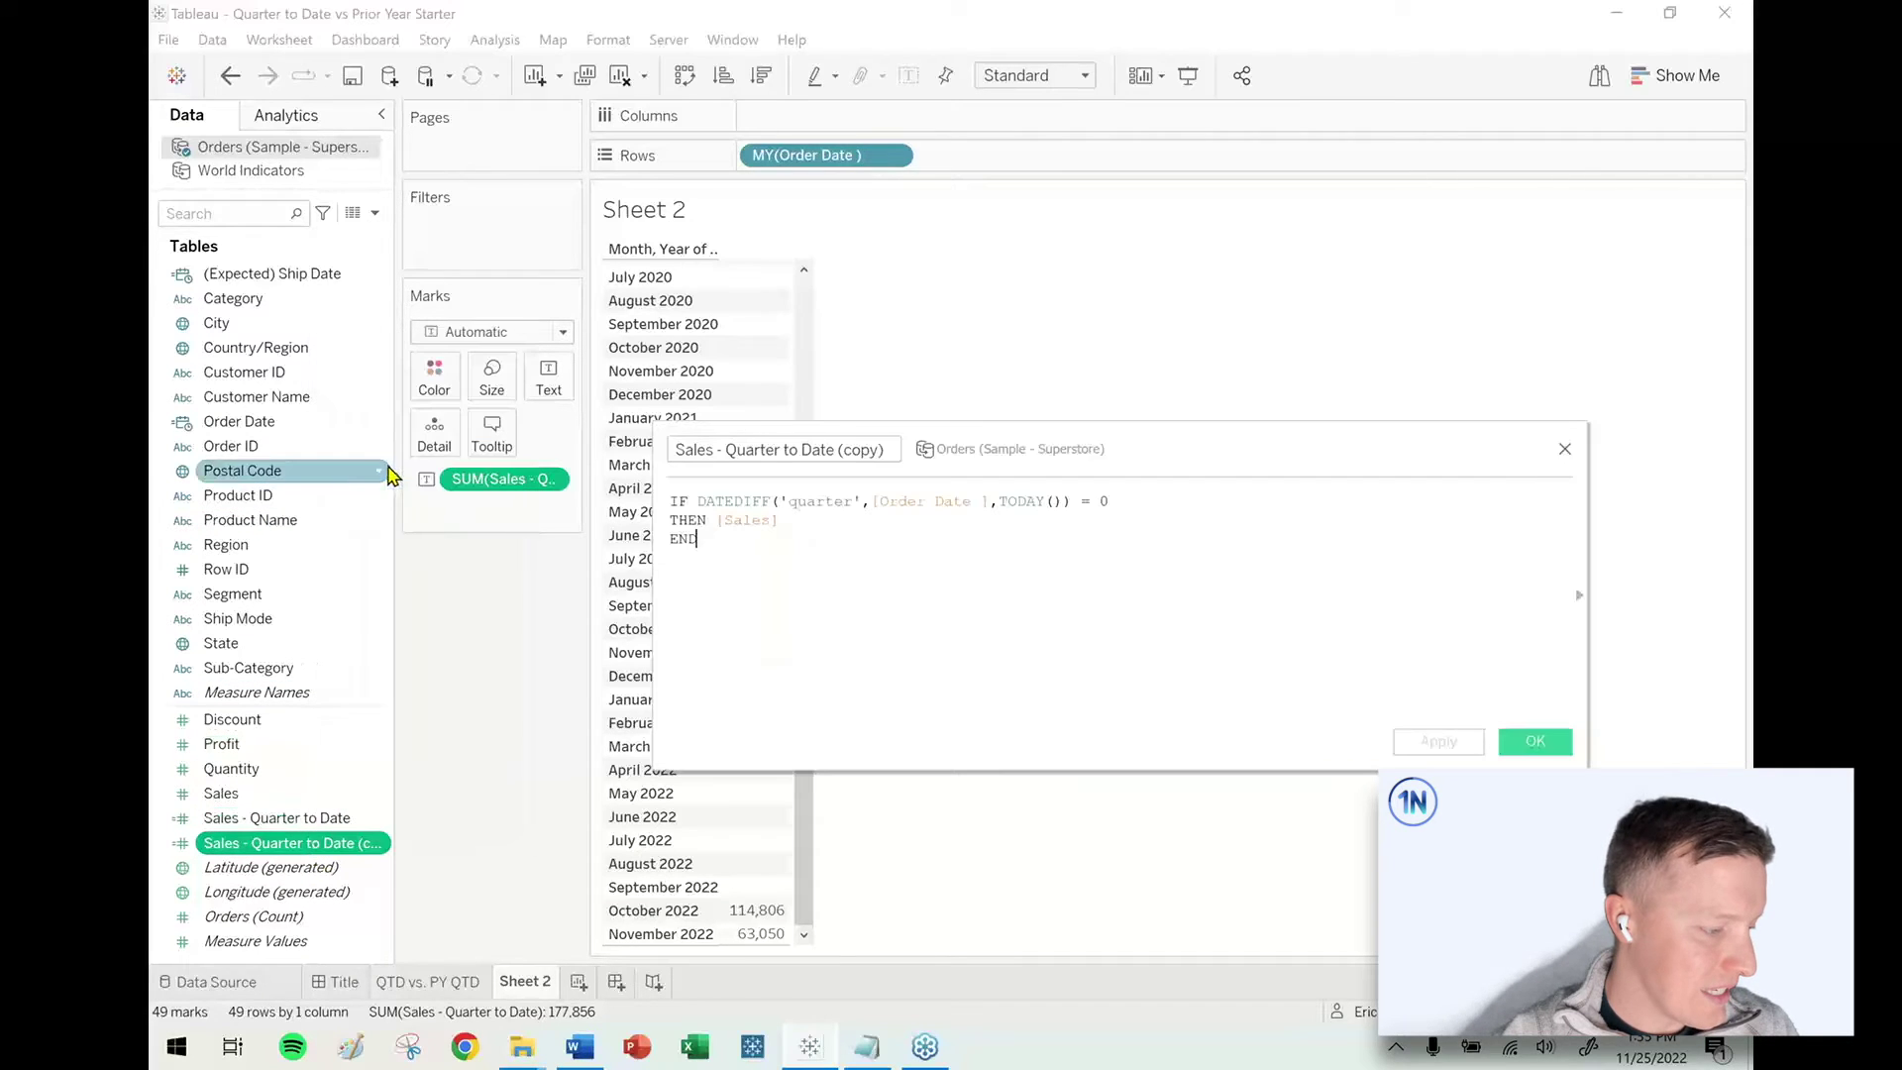
left_click(724, 449)
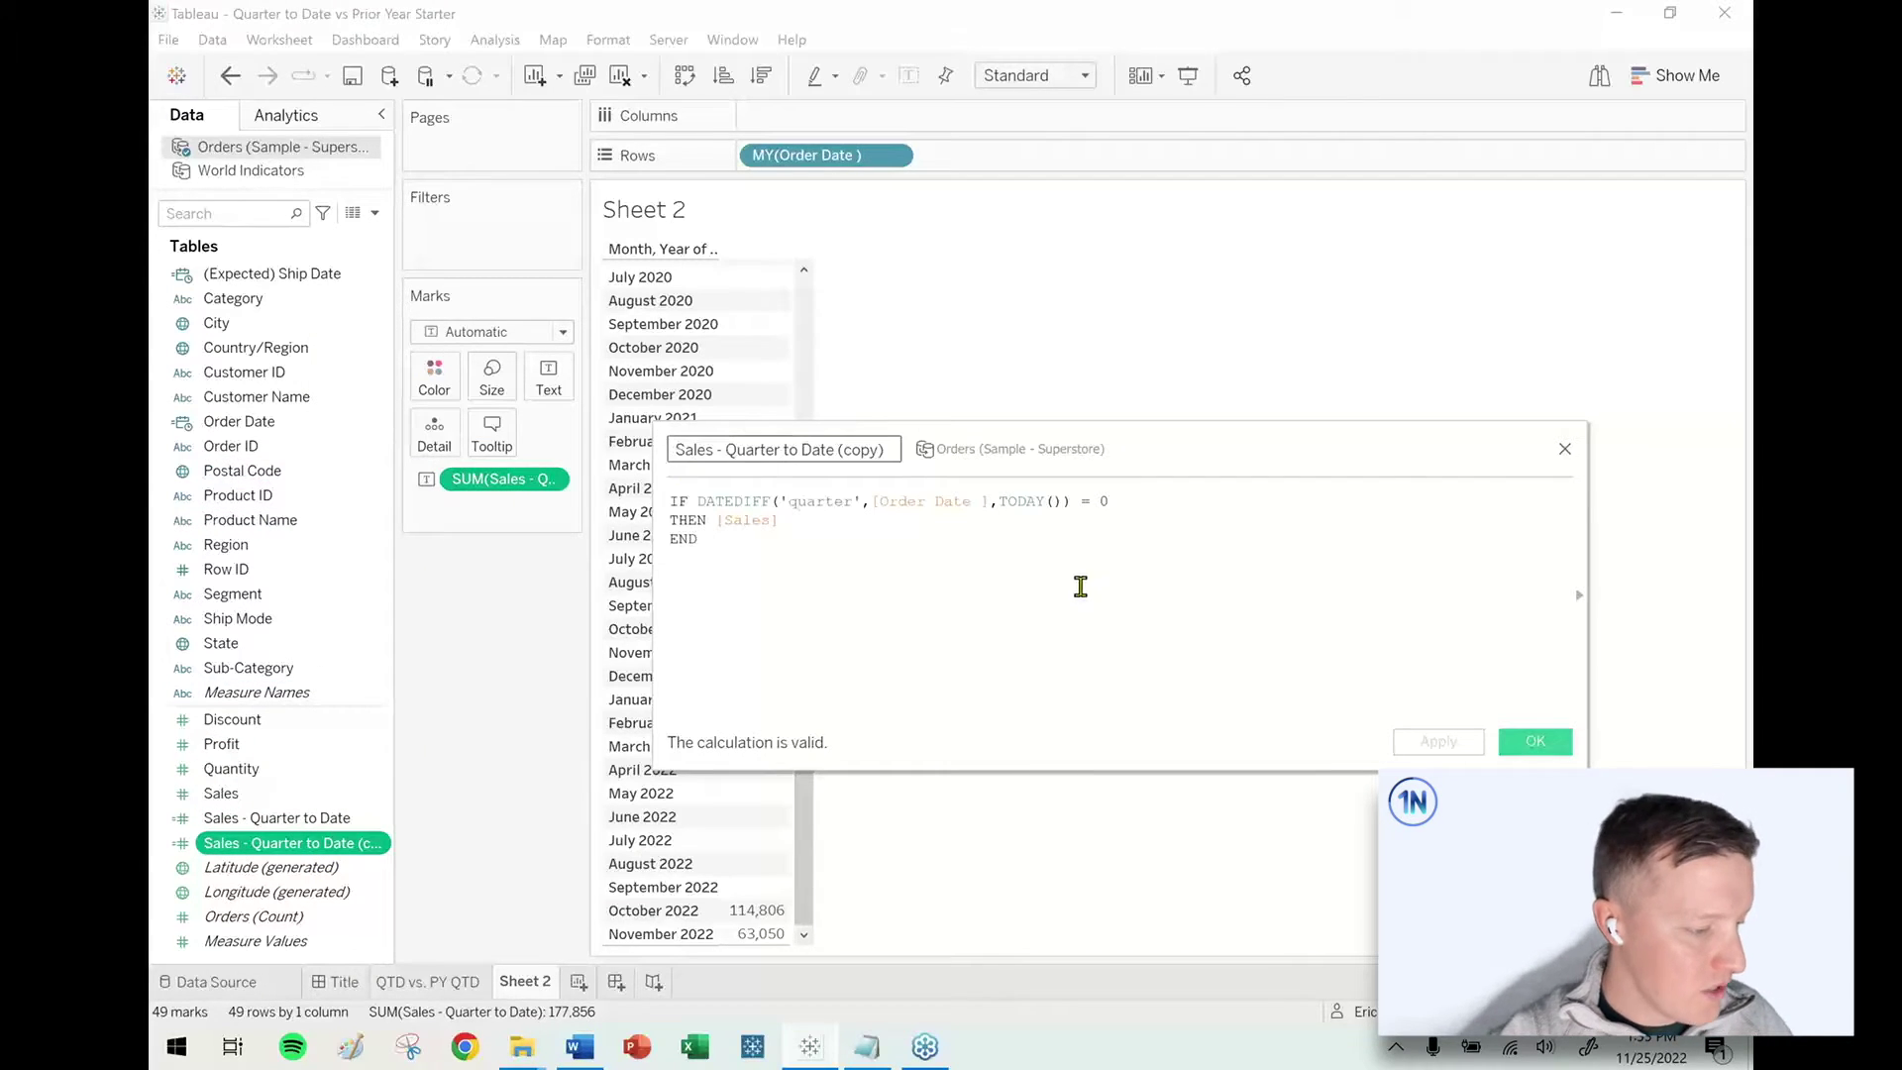
type("PY")
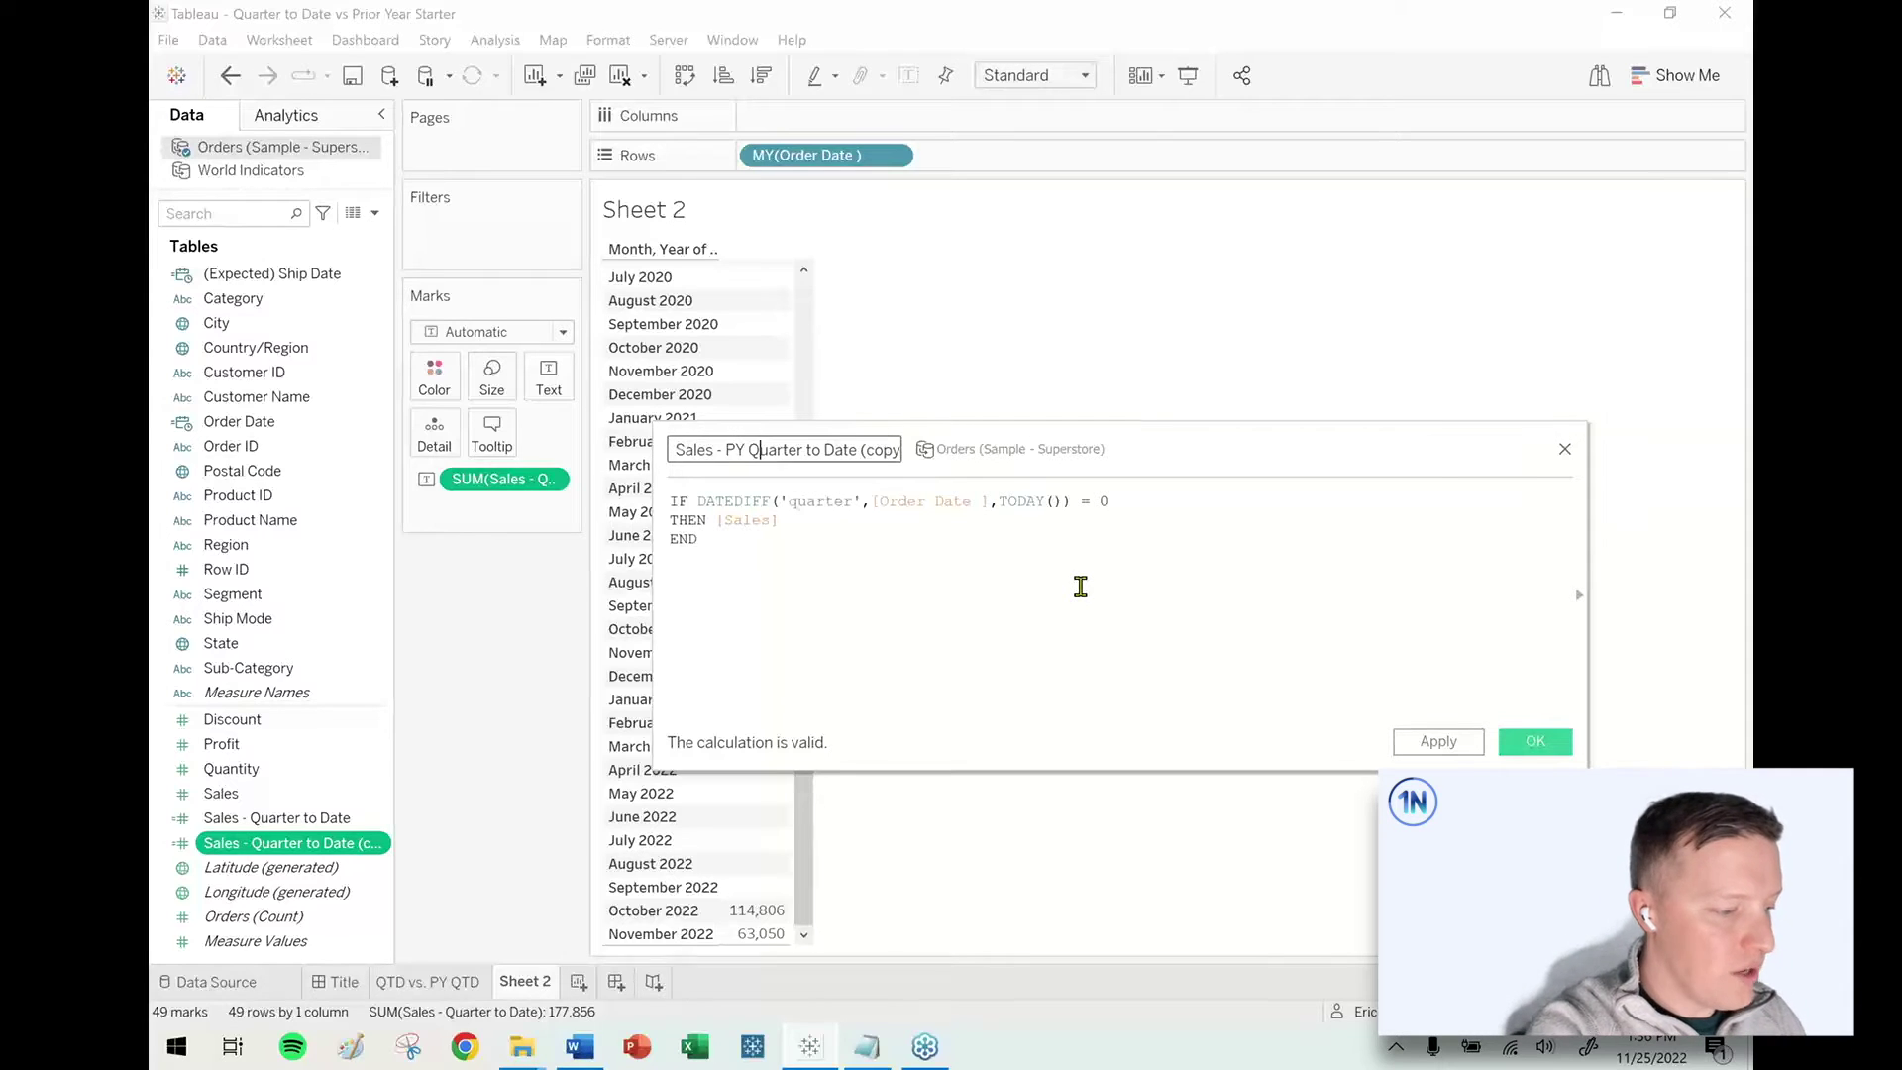
key("End")
key("BackSpace")
key("BackSpace")
key("BackSpace")
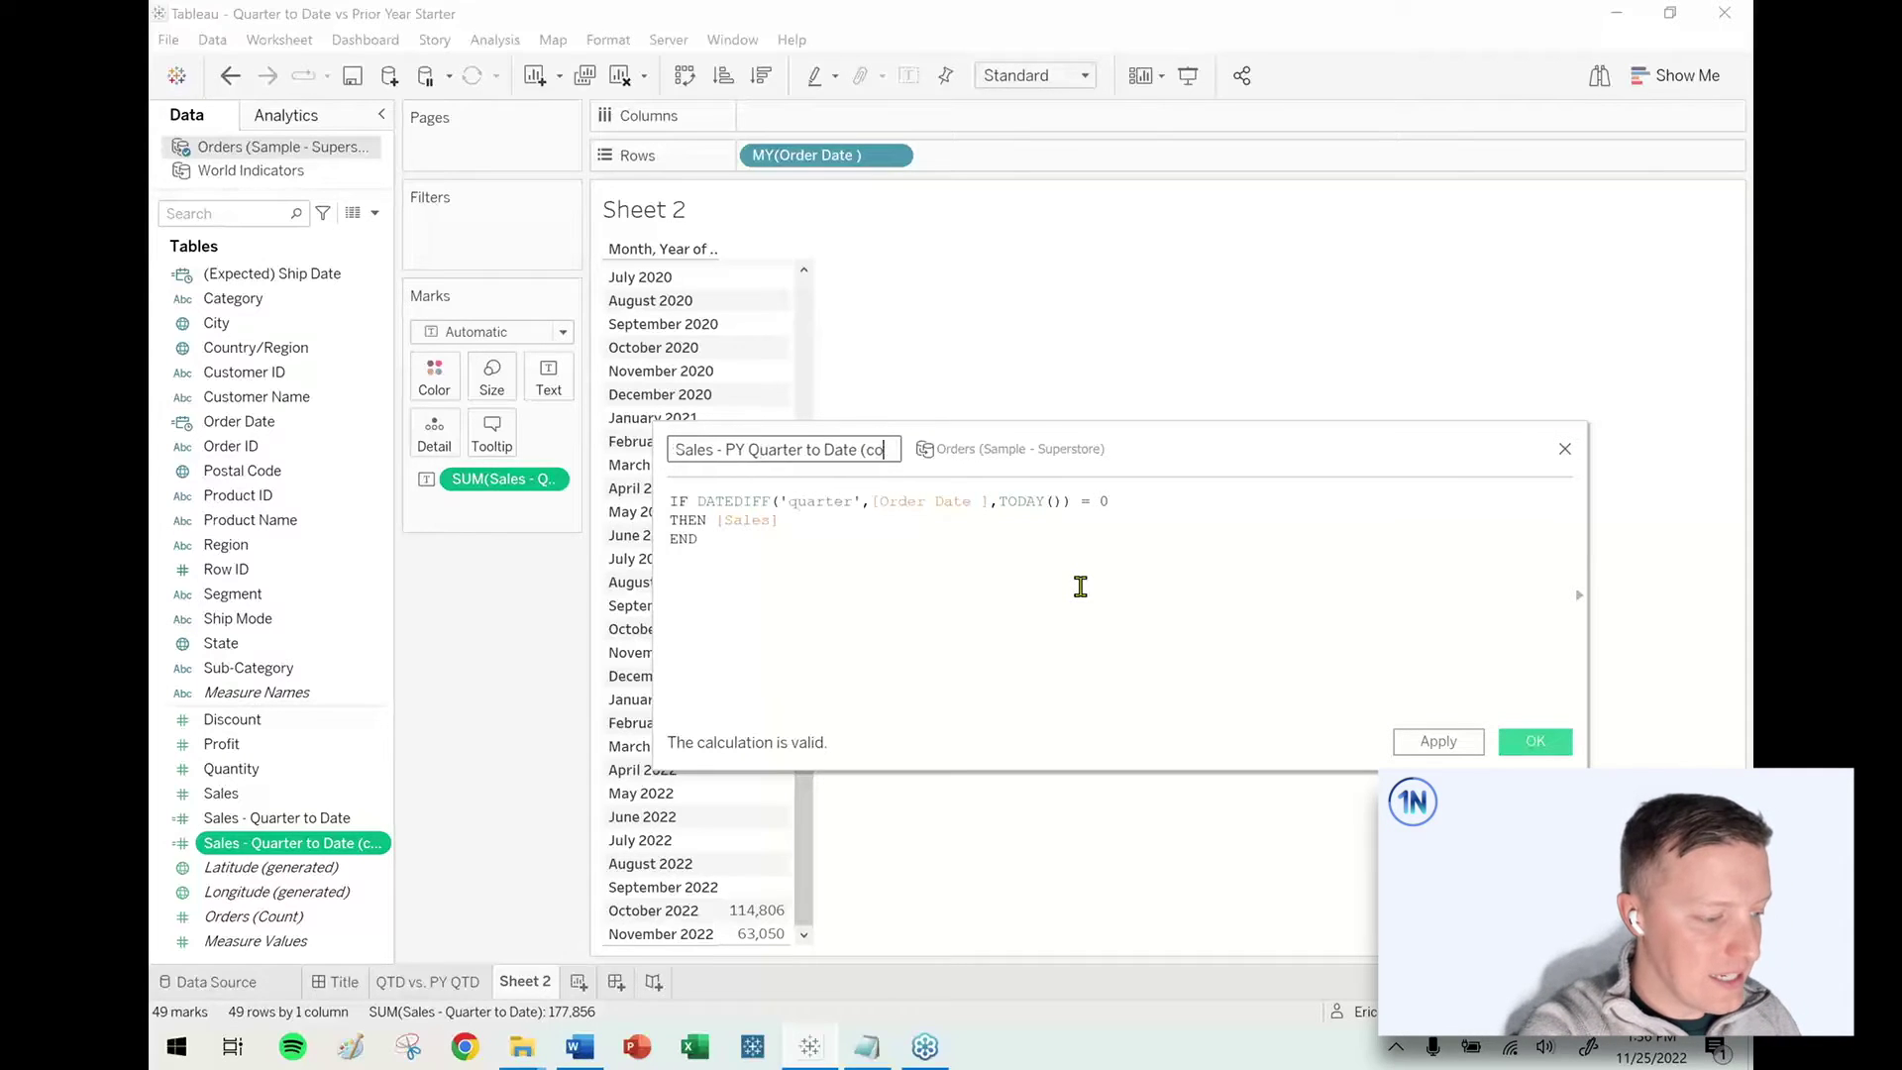
scroll(1080, 587, "up", 3)
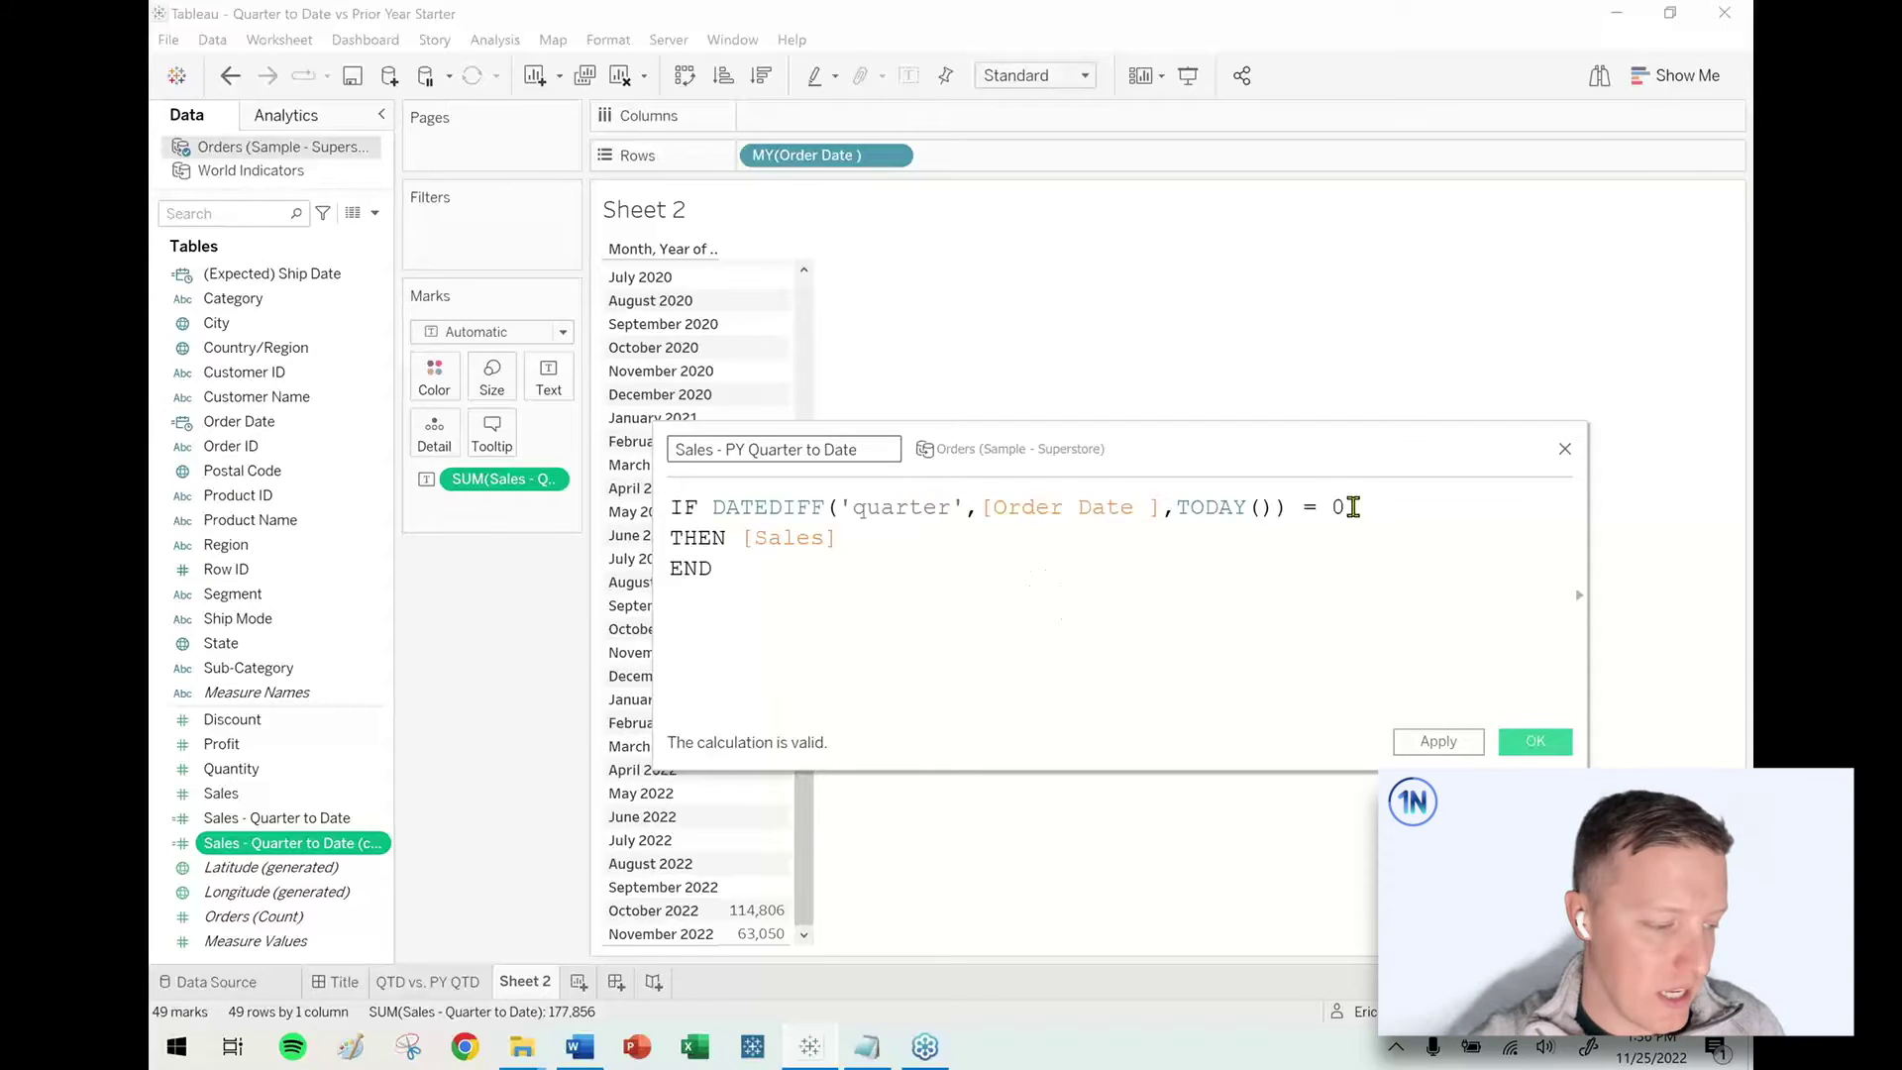
left_click(1347, 506)
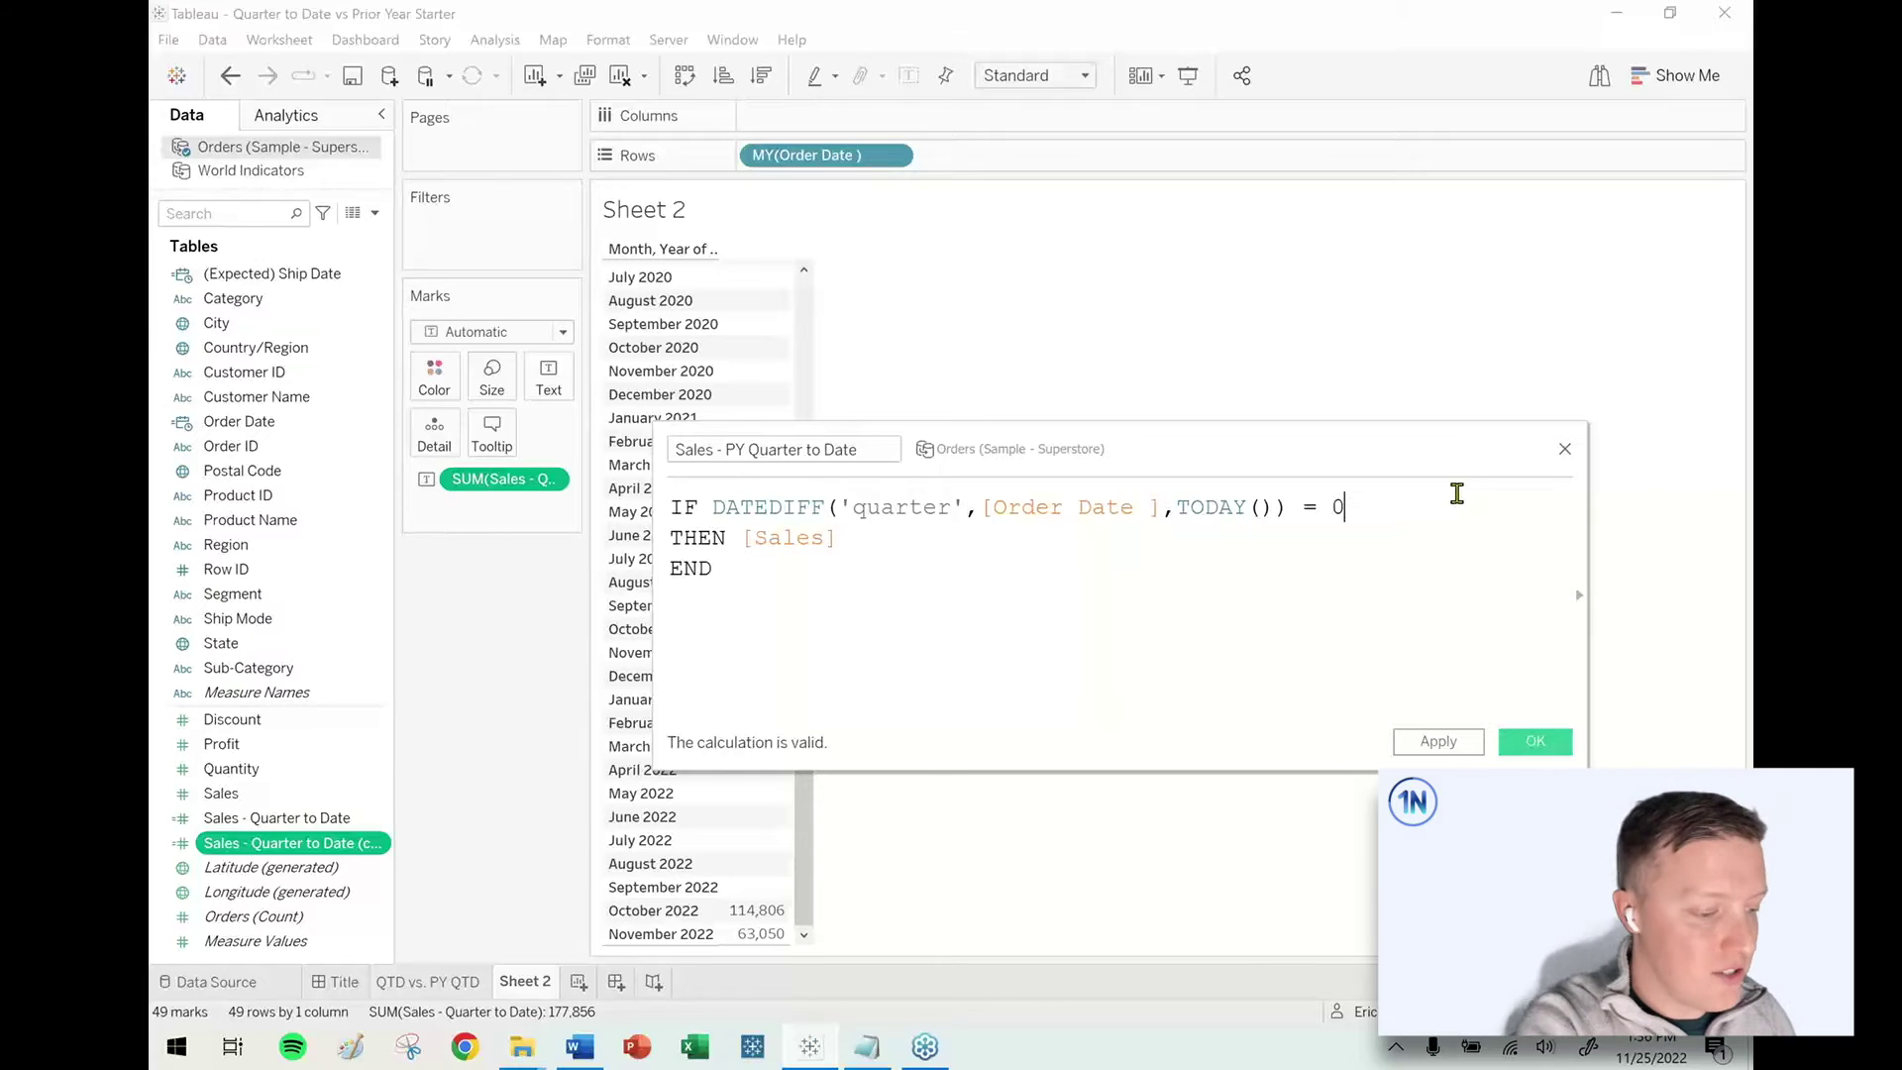
key("BackSpace")
type("4")
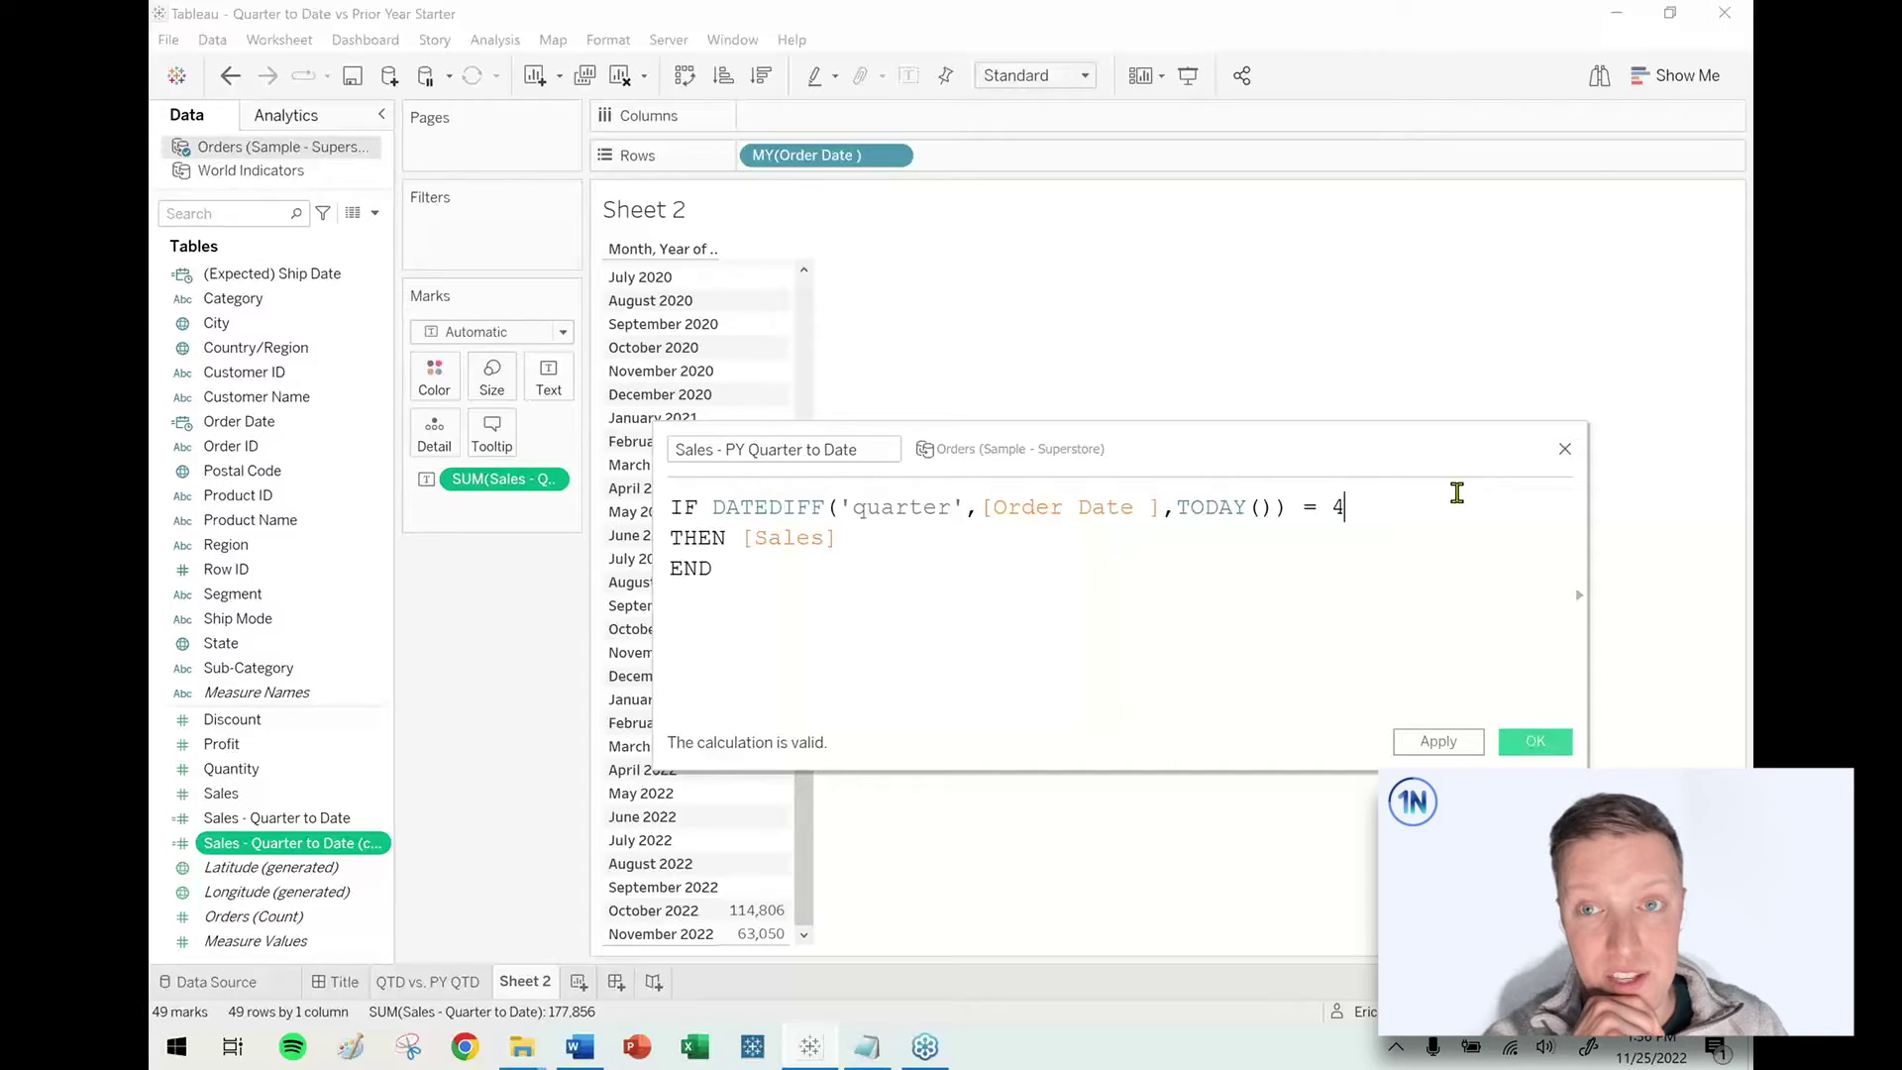
key("BackSpace")
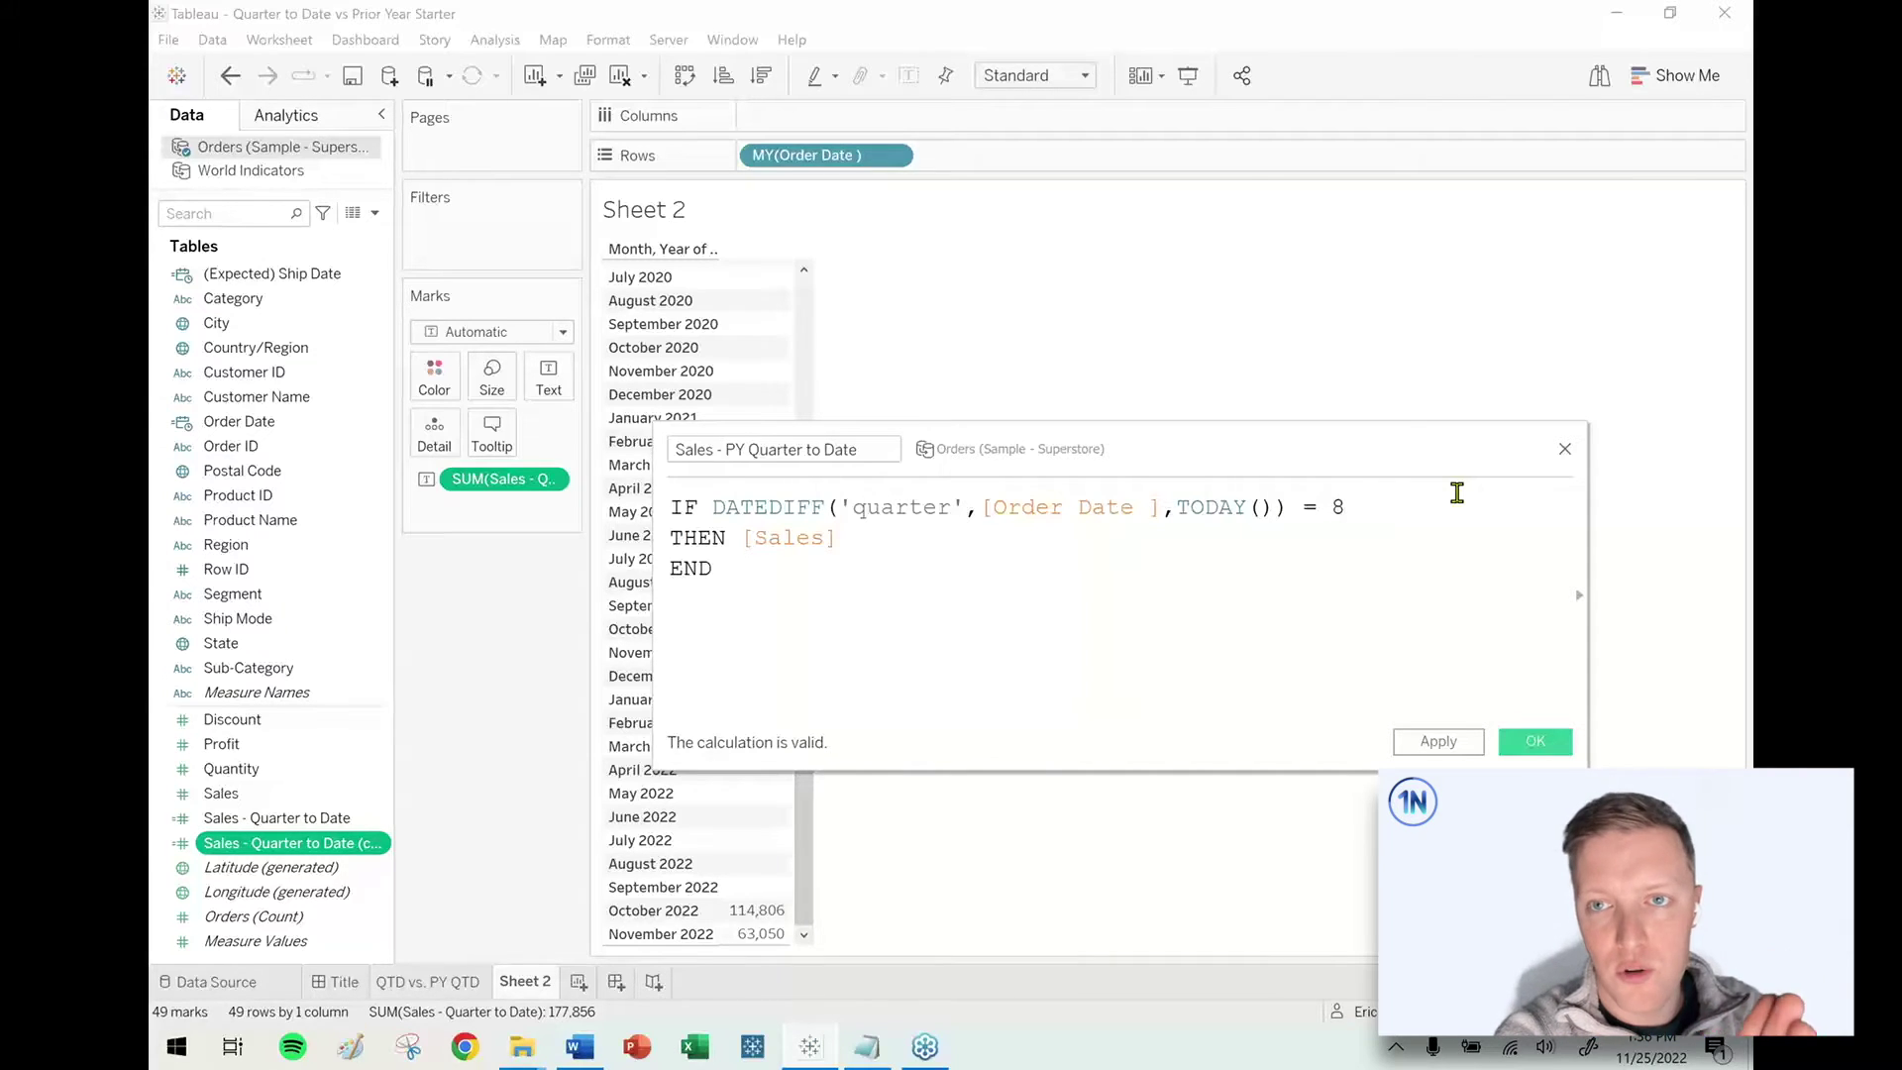
key("BackSpace")
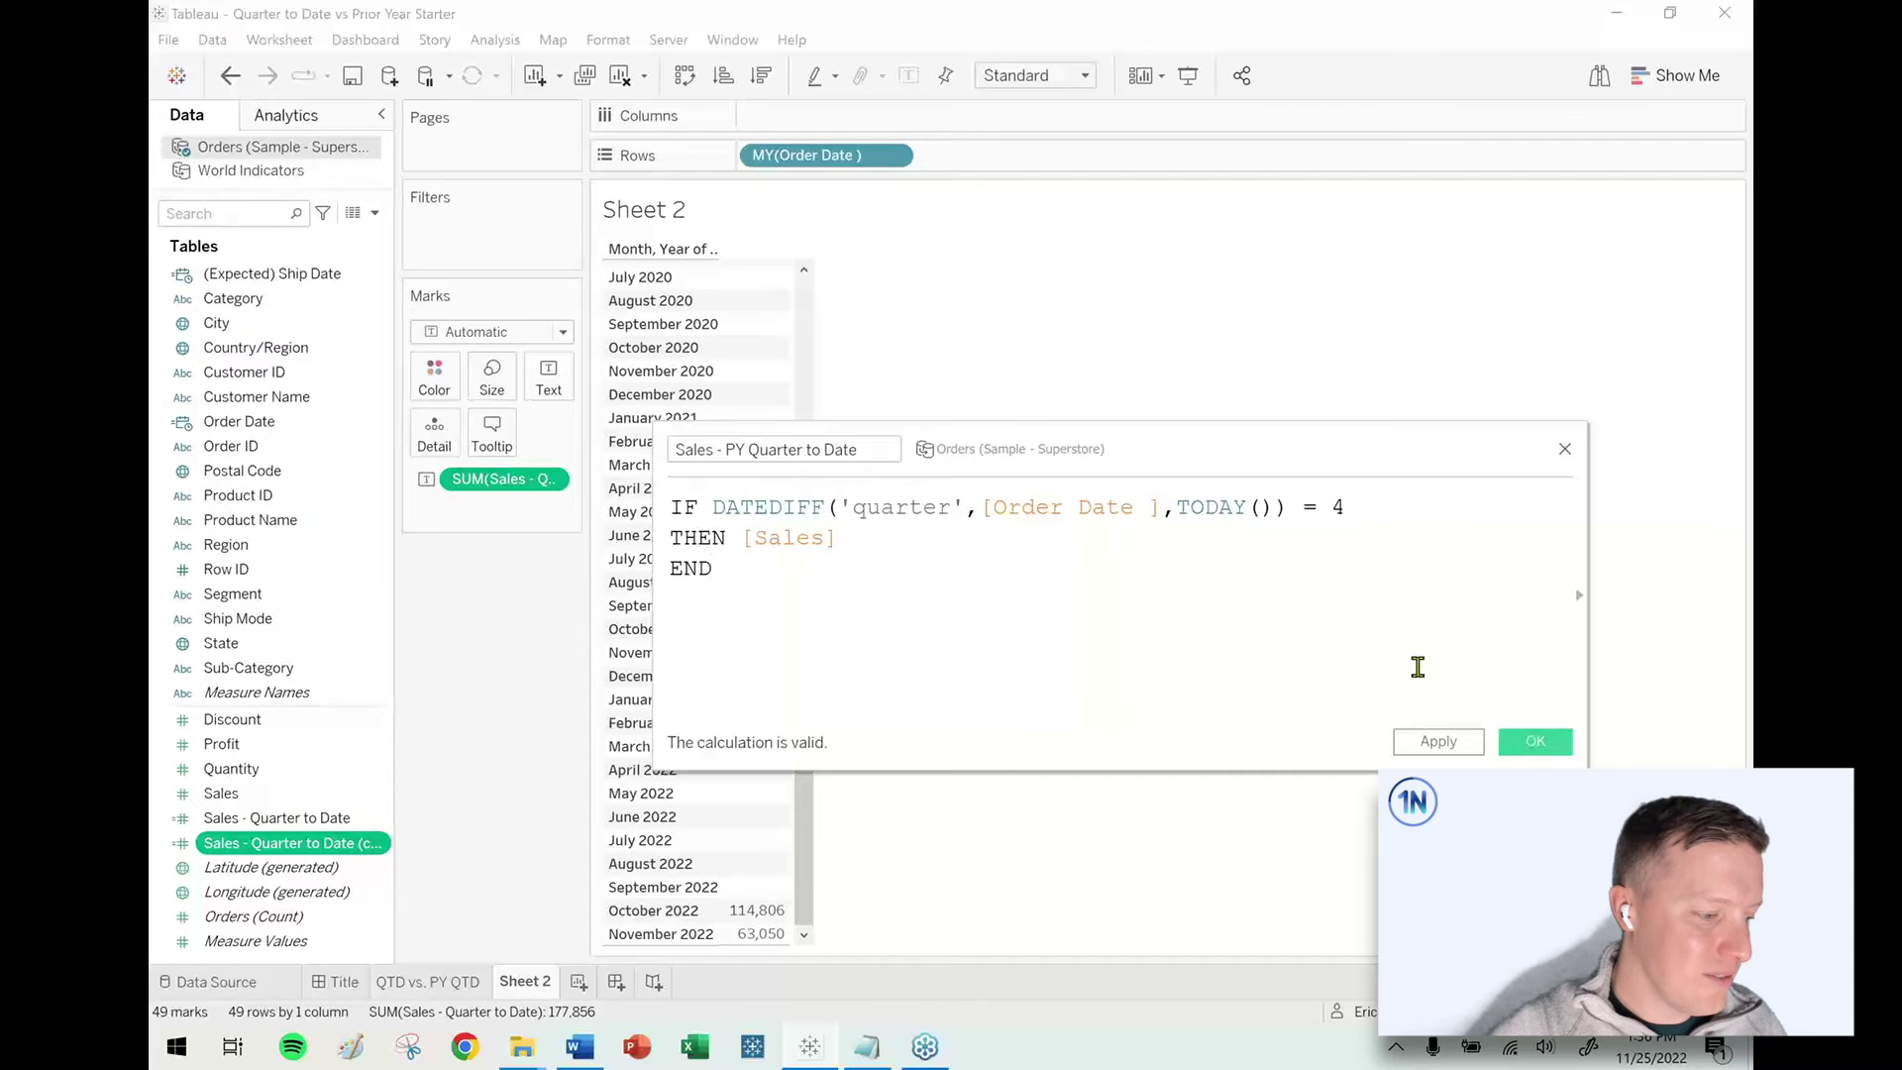
Save Sales - PY Quarter to Date and add it to Sheet 2, showing 94,798, 79,100 and 40,208 for October–December 2021.
left_click(1532, 745)
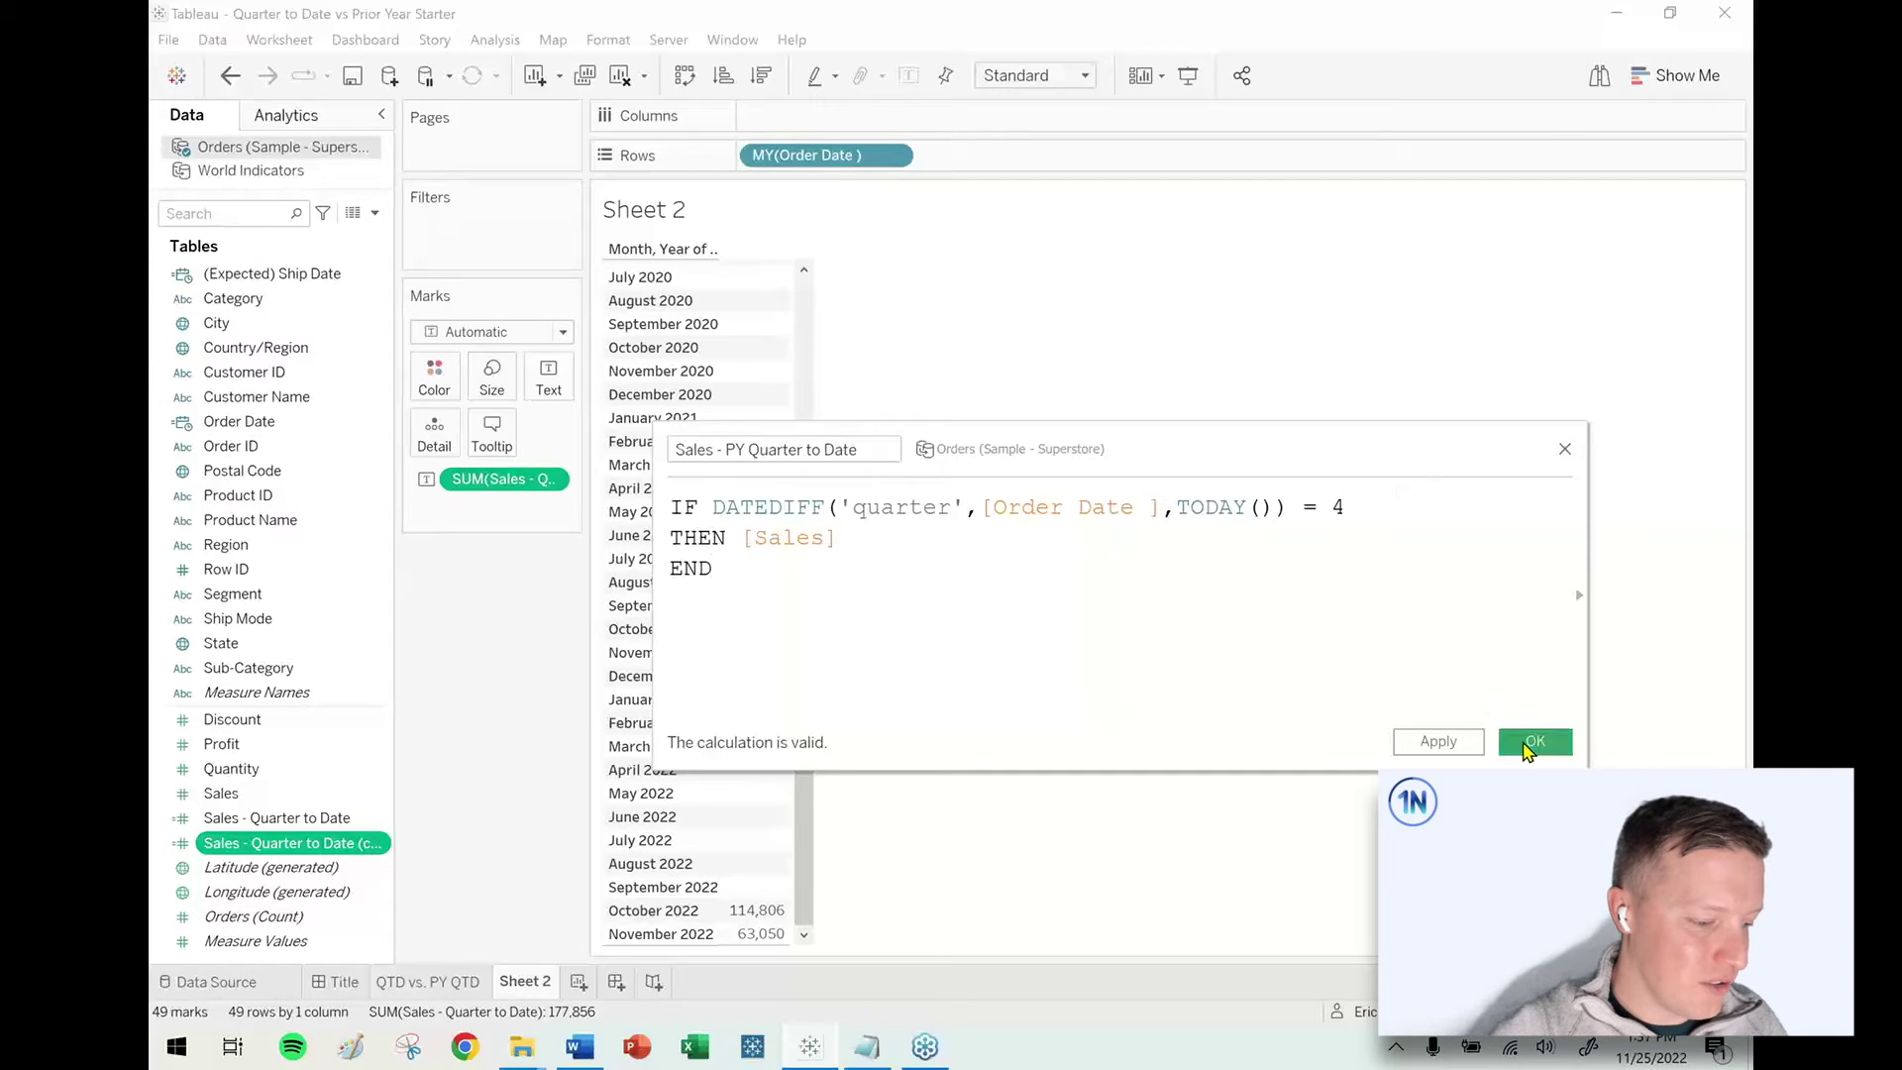
double_click(295, 817)
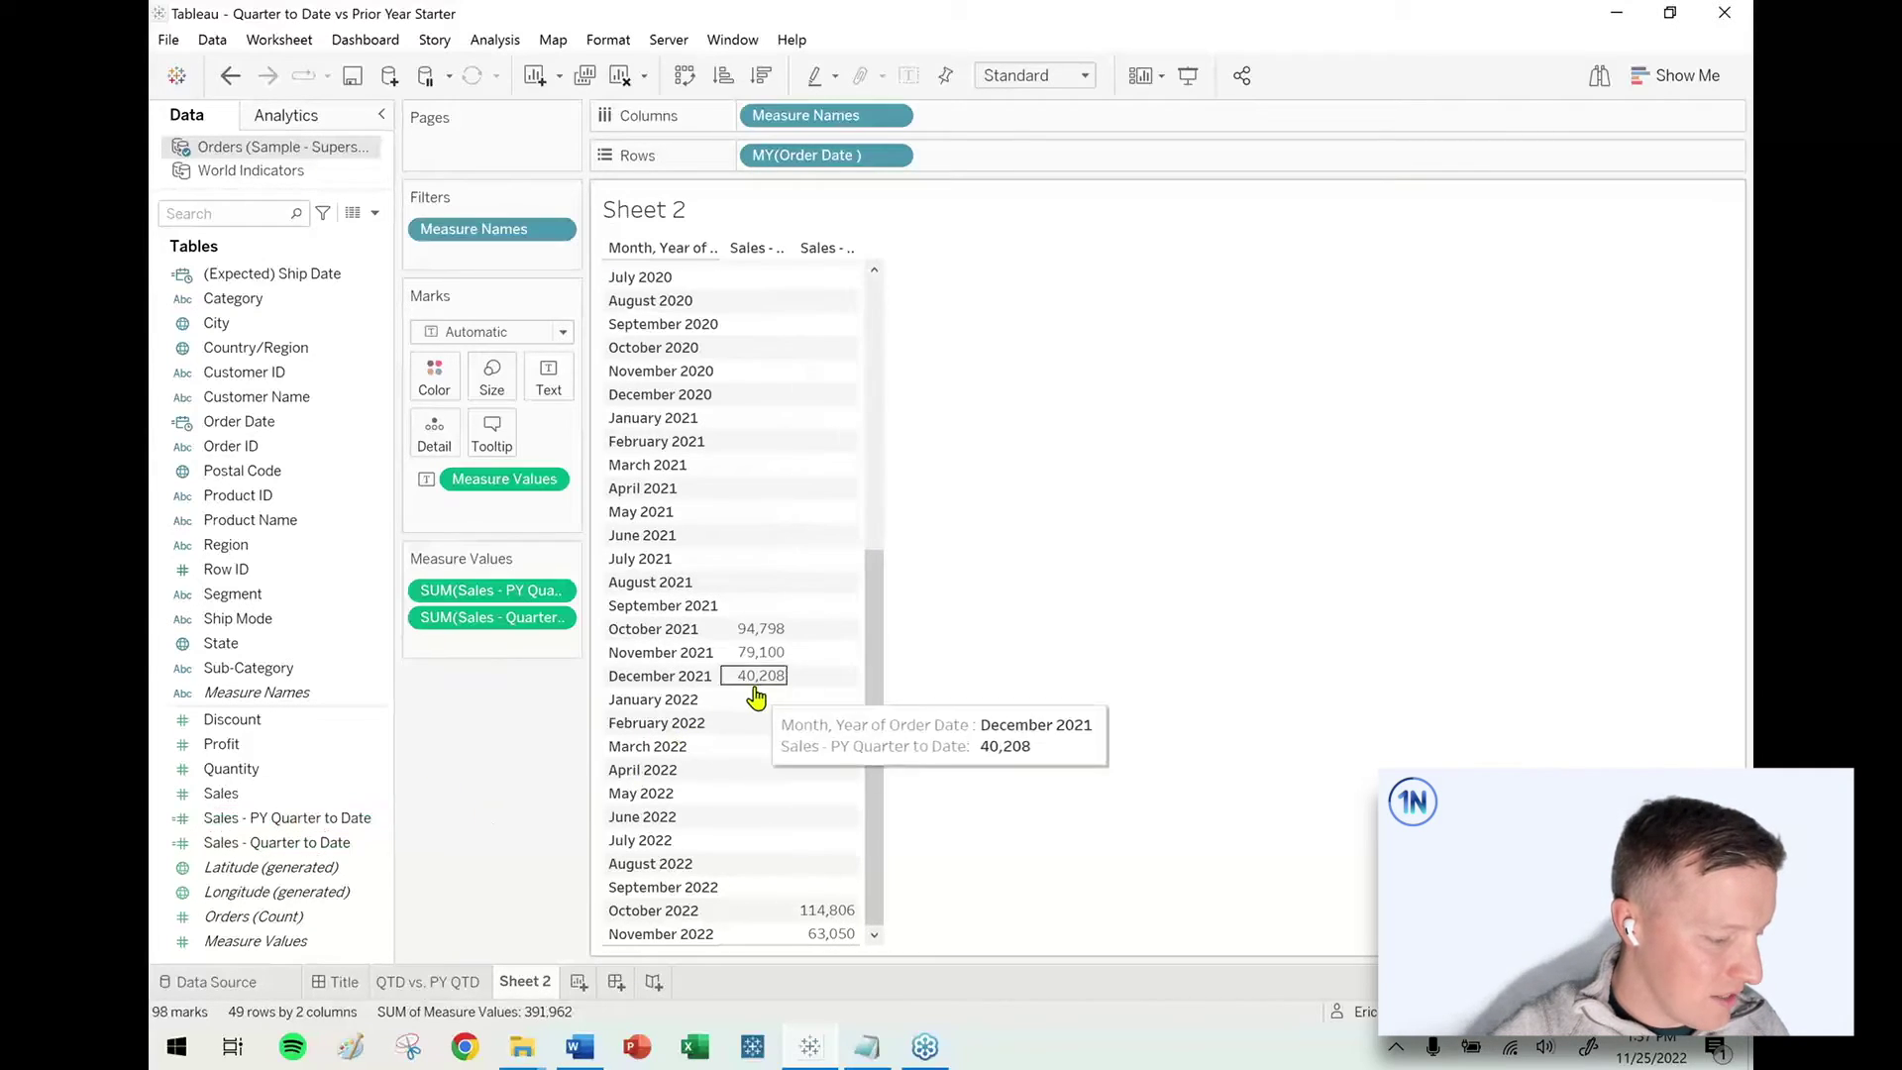
left_click(692, 682)
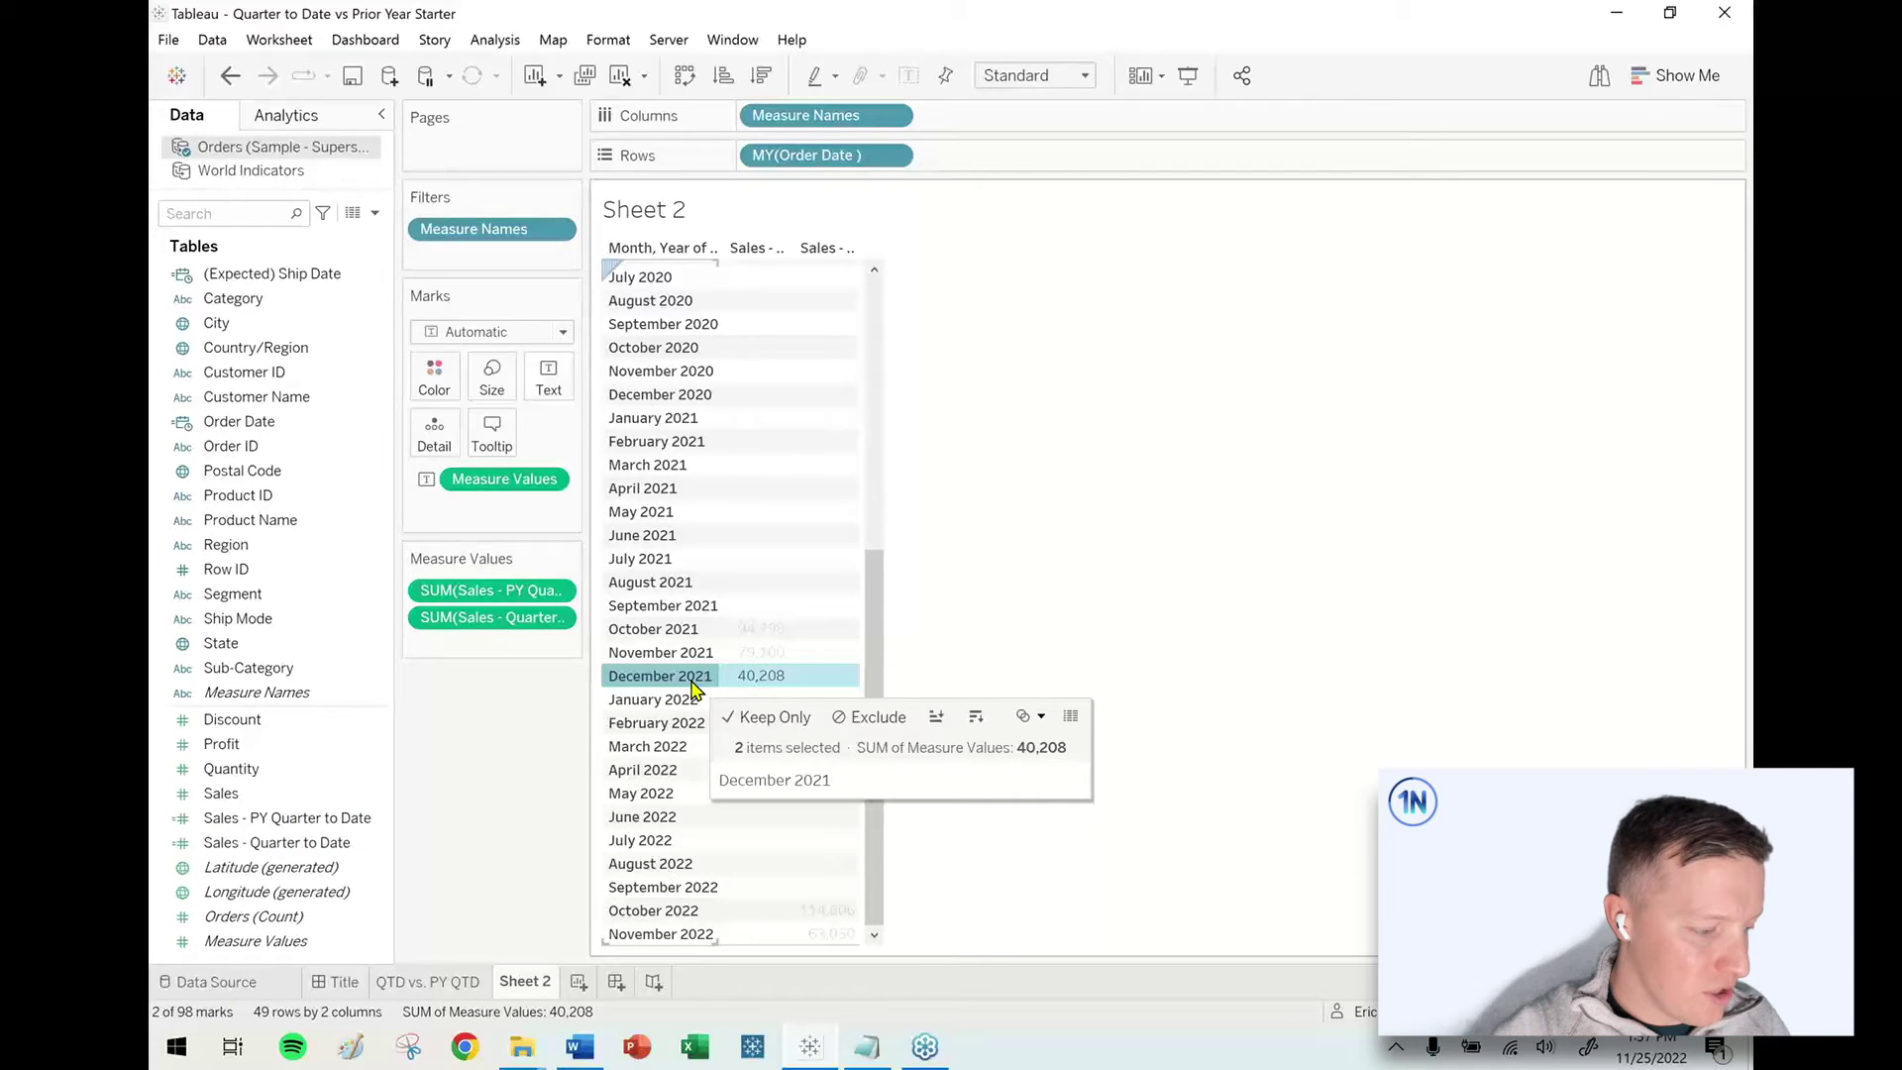
left_click(681, 681)
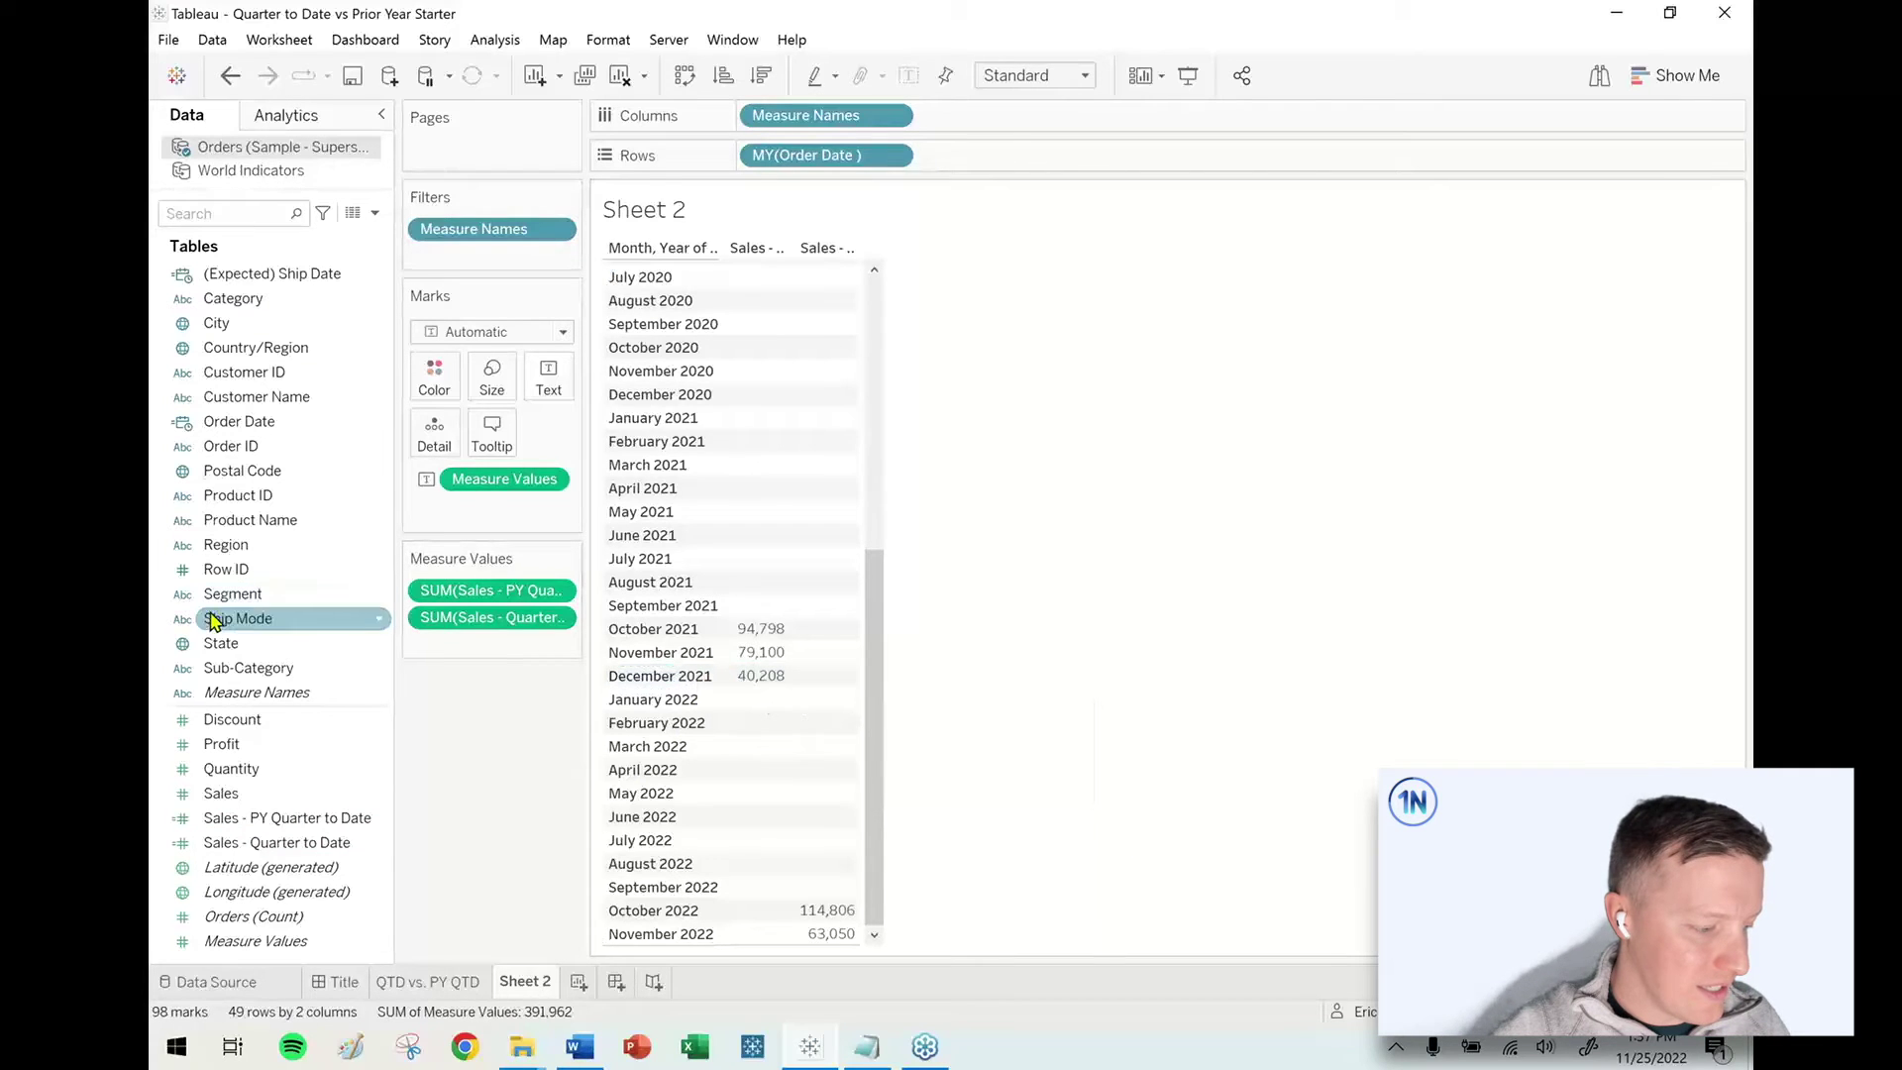
right_click(286, 827)
left_click(353, 433)
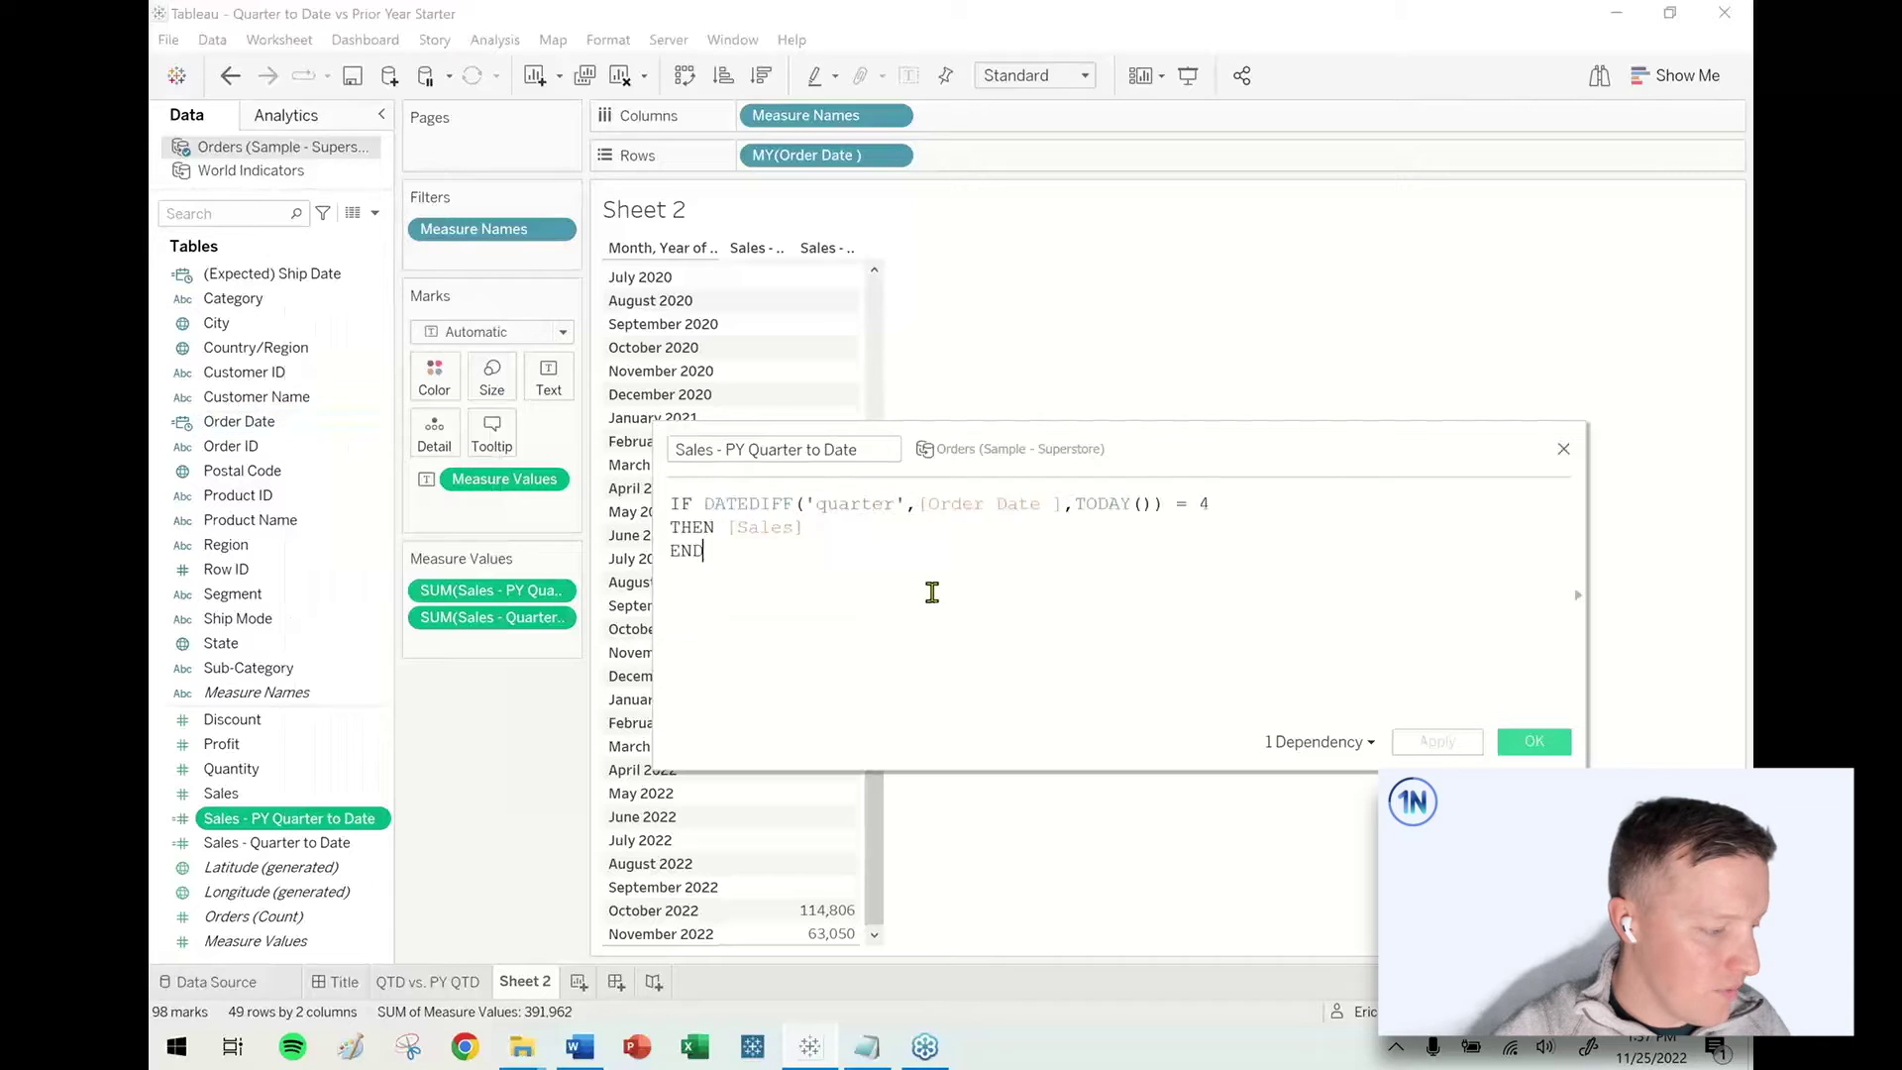
Add a second condition line capping Order Date with DATEADD('quarter',4,TODAY()).
scroll(932, 592, "up", 2)
left_click(1418, 507)
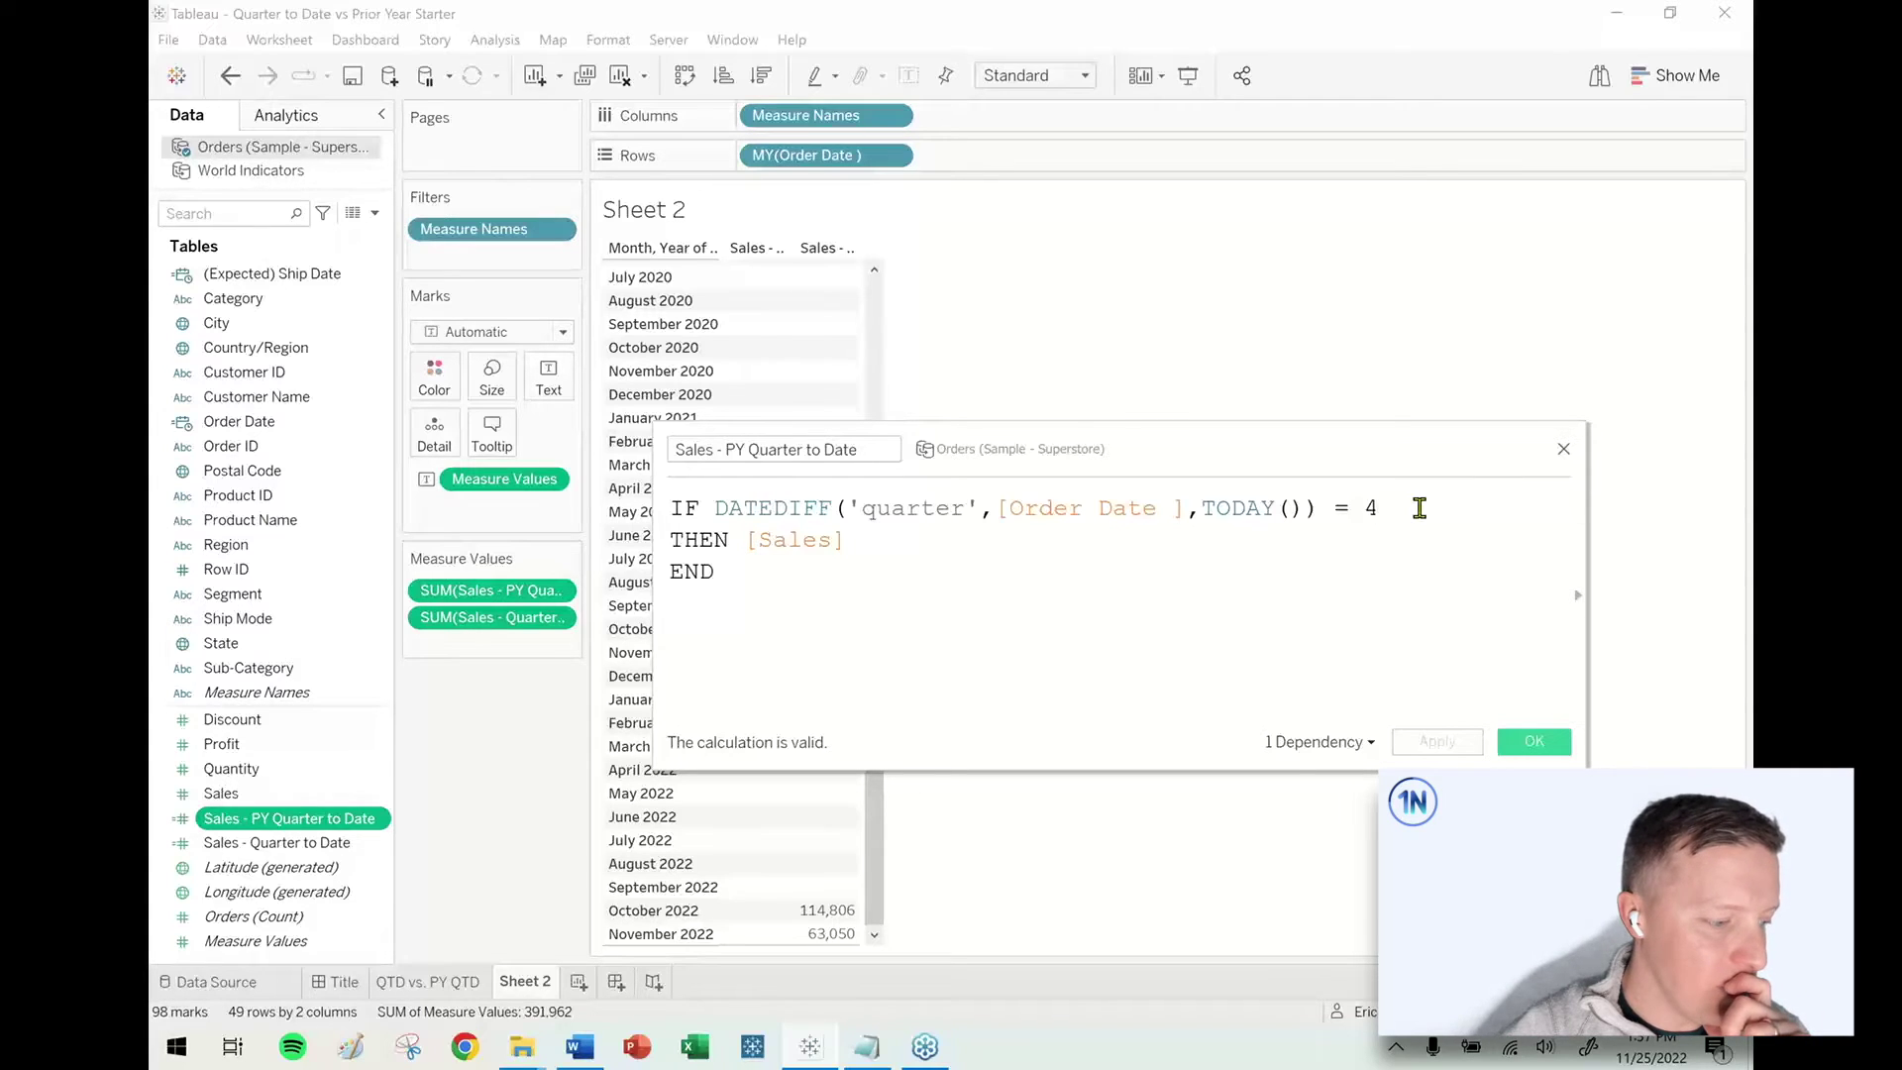
key("Return")
type("AND or")
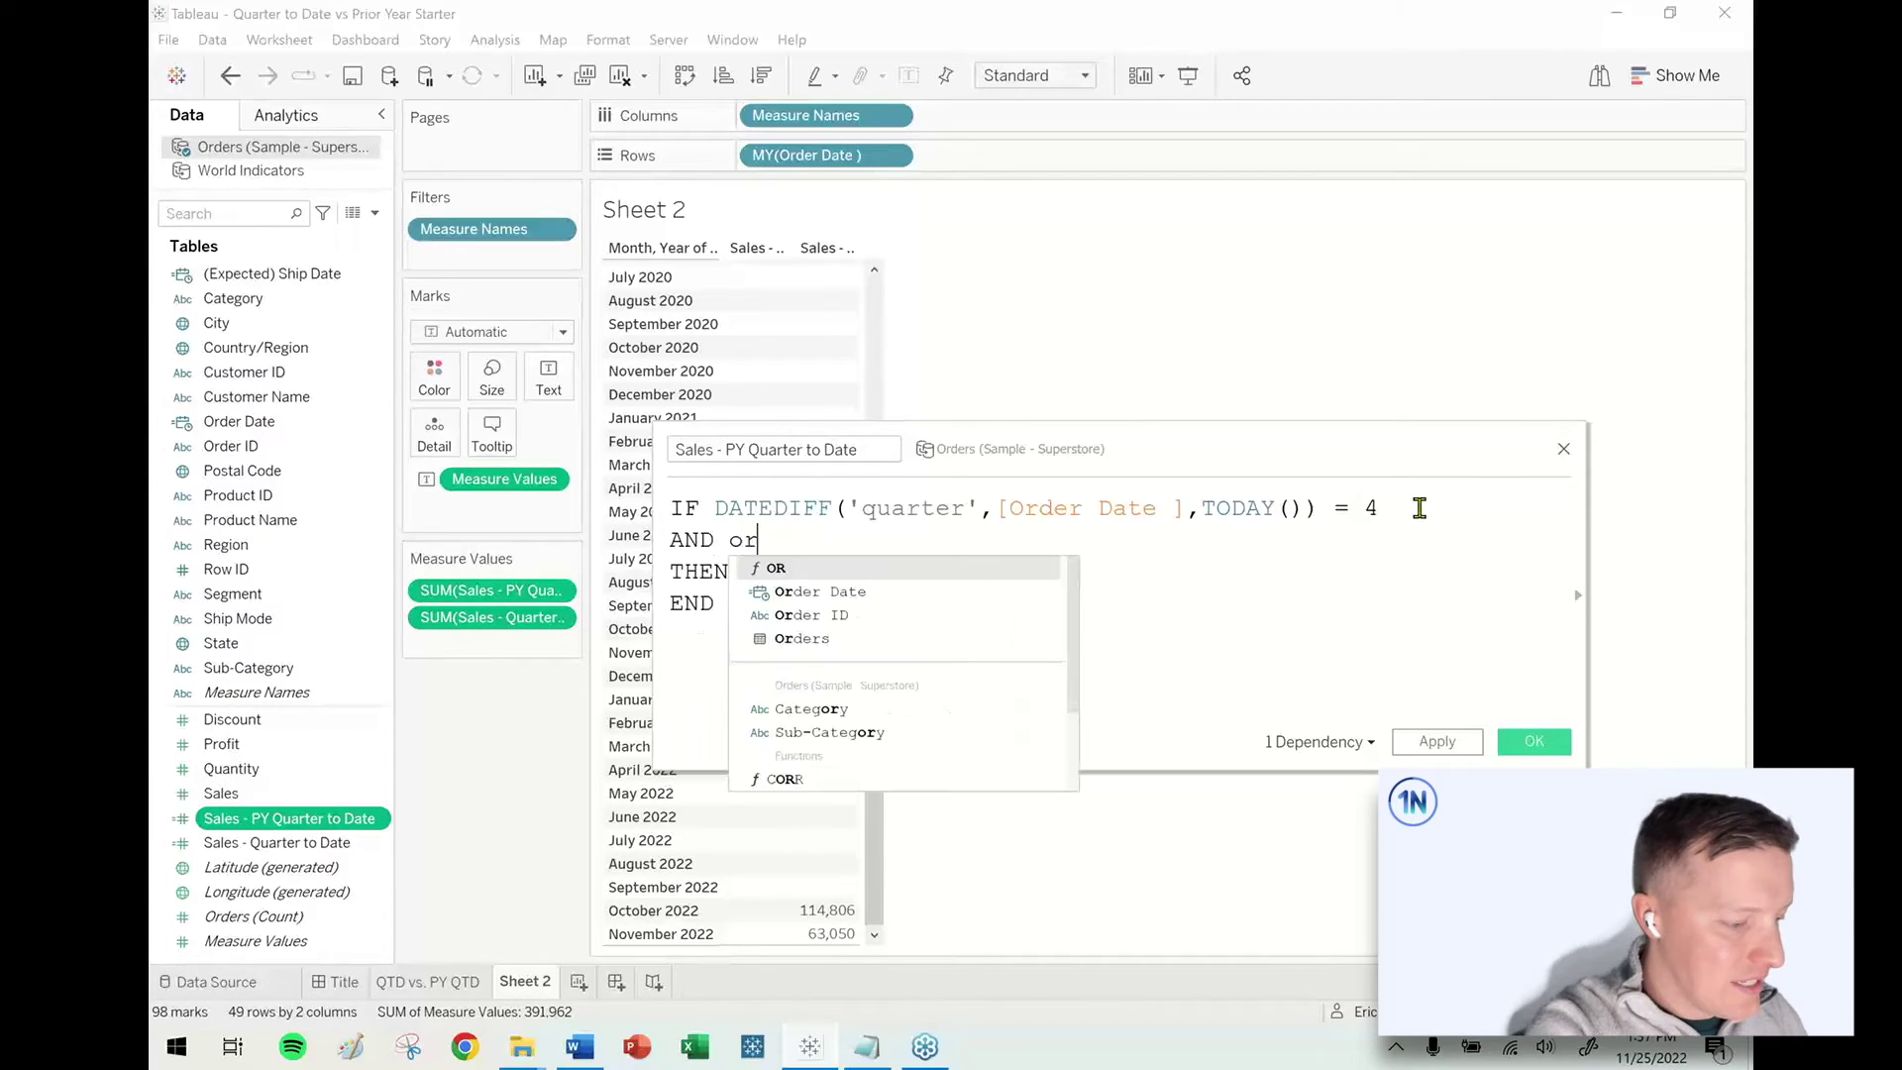
type("d")
key("Return")
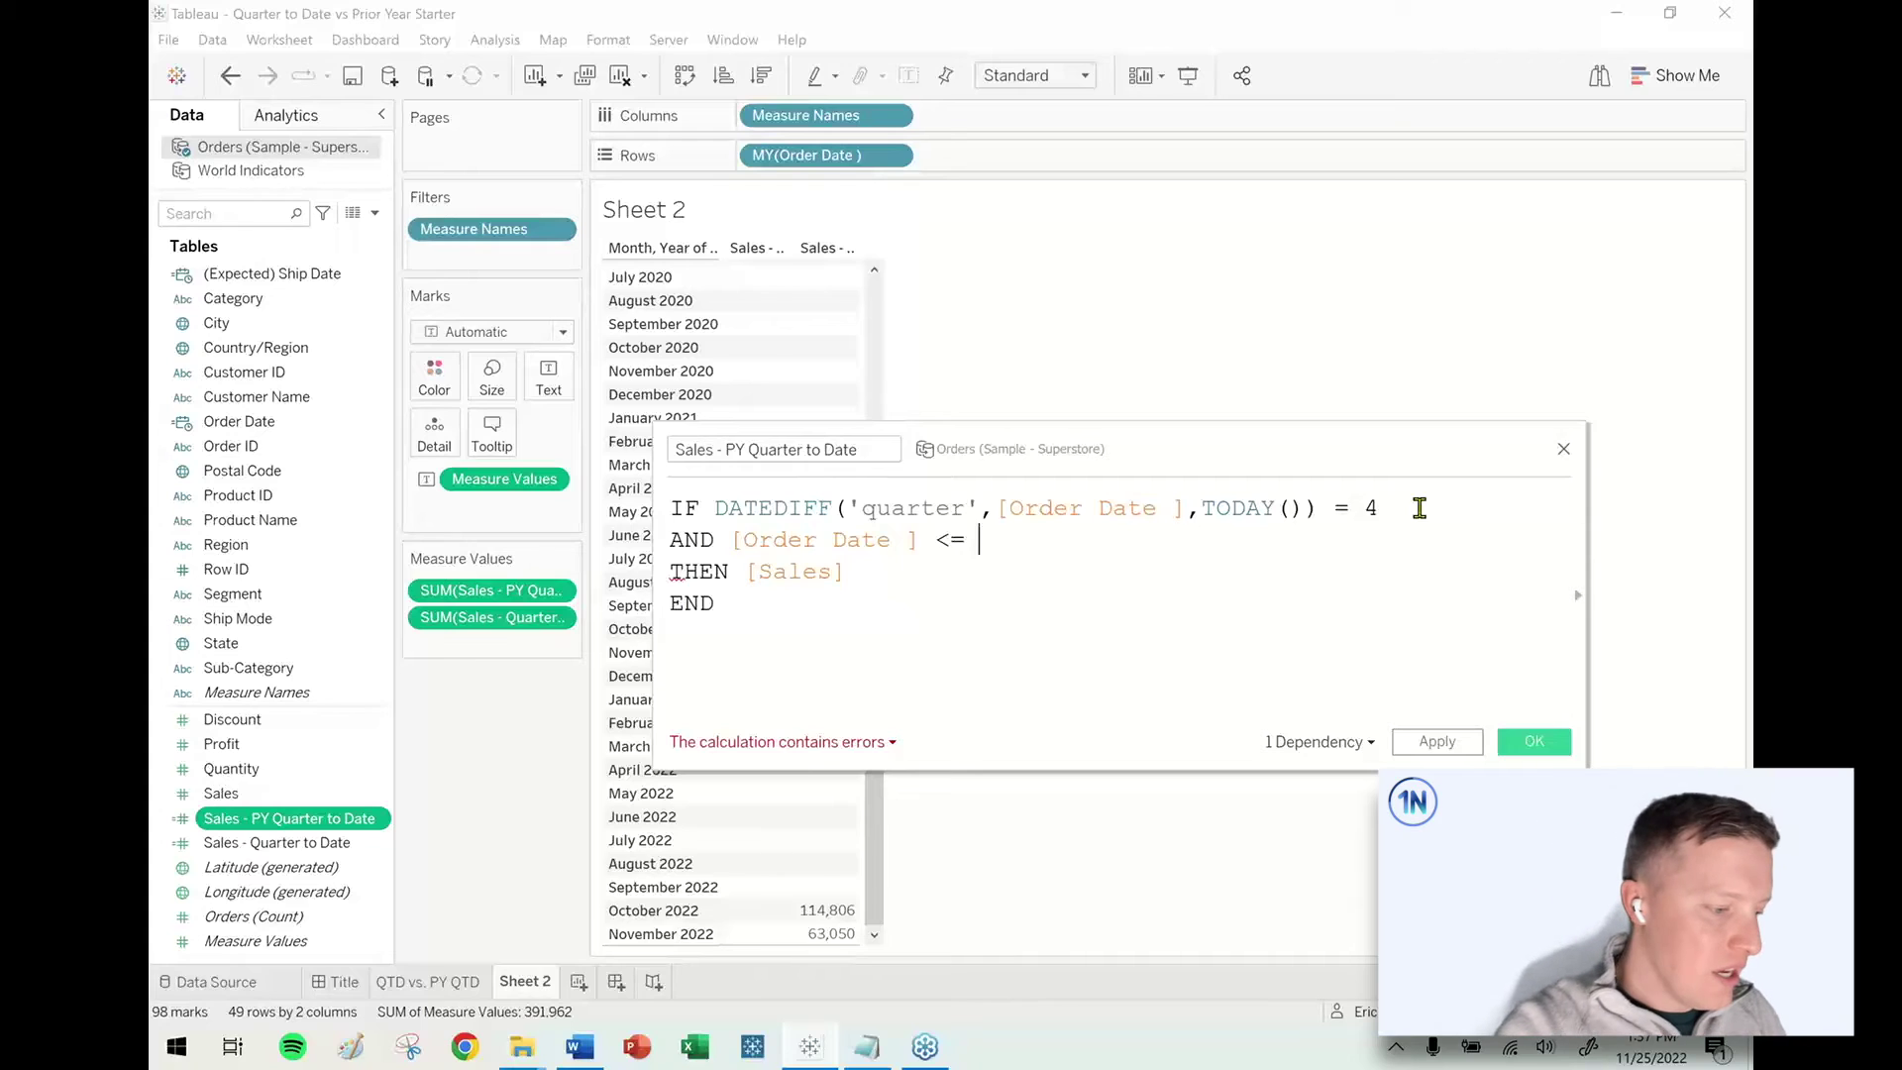
type("DATEADD('")
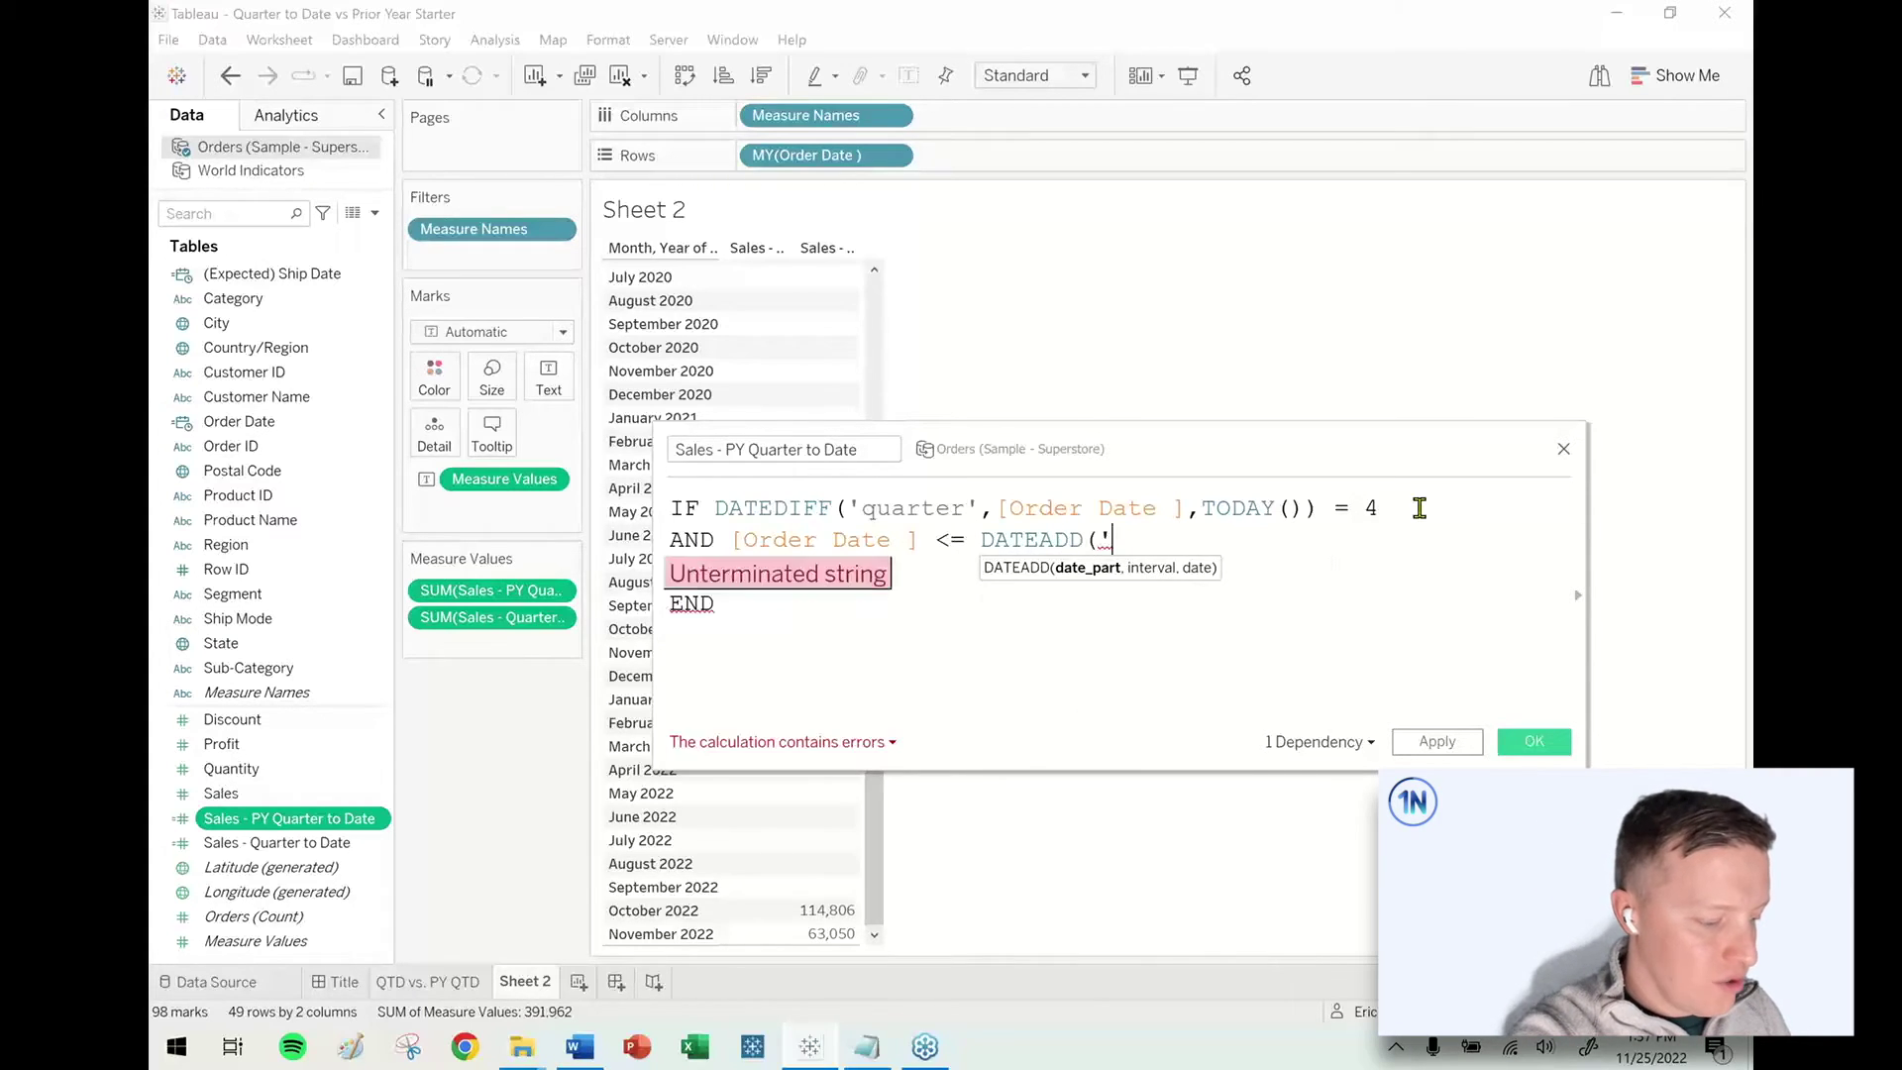
type("quarter")
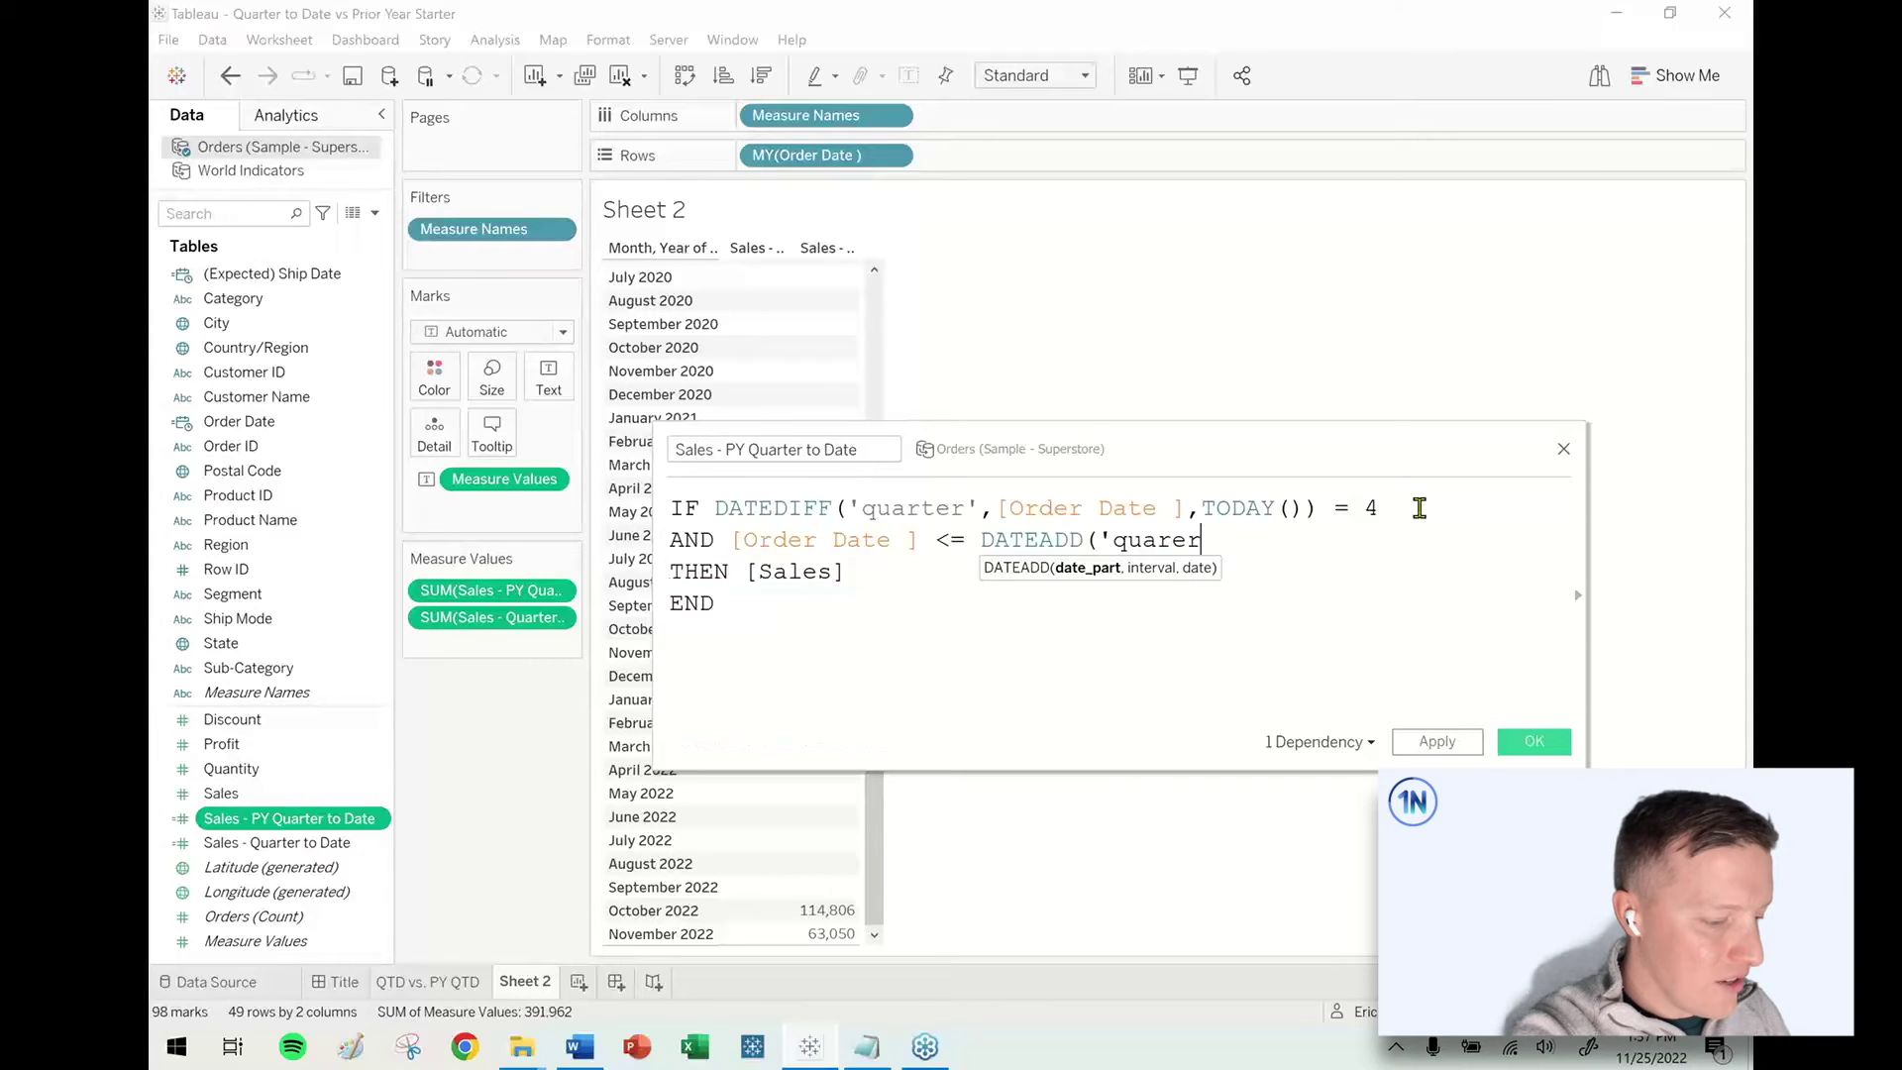
type("',")
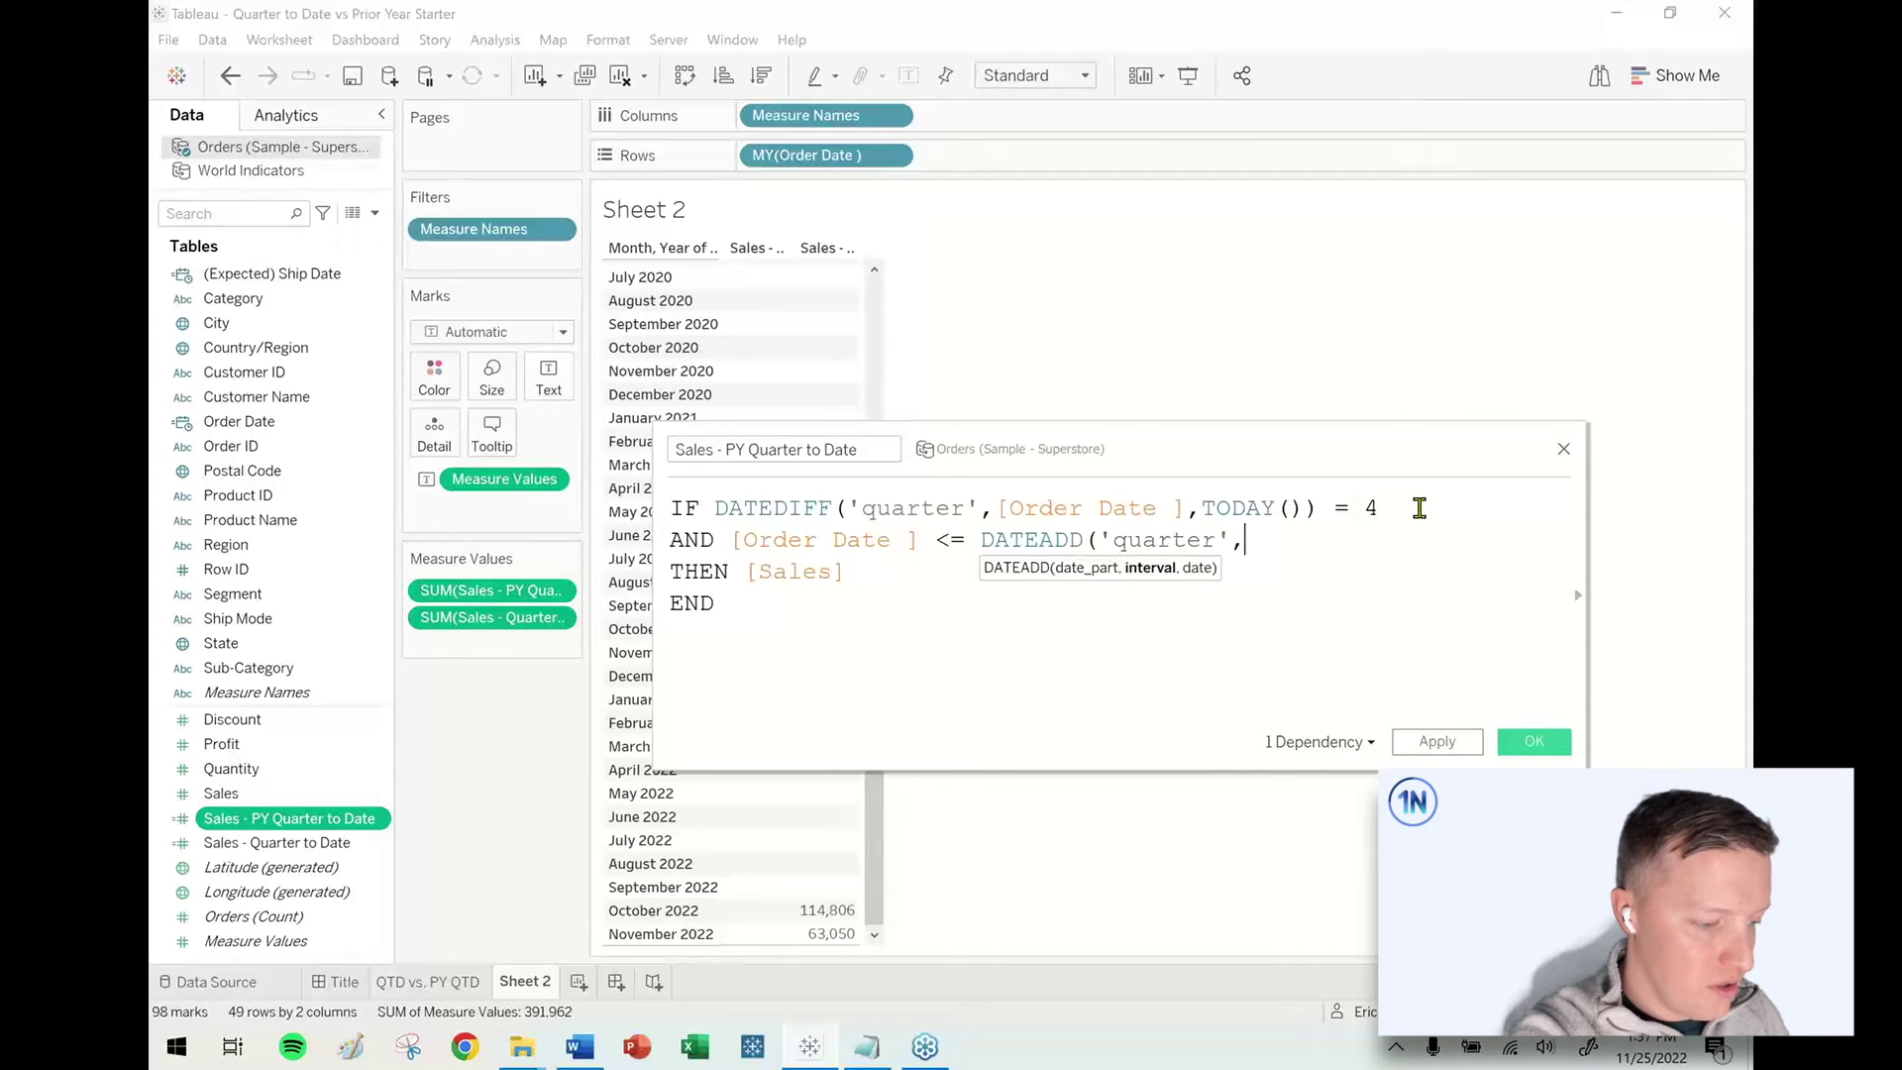
type("4,tod")
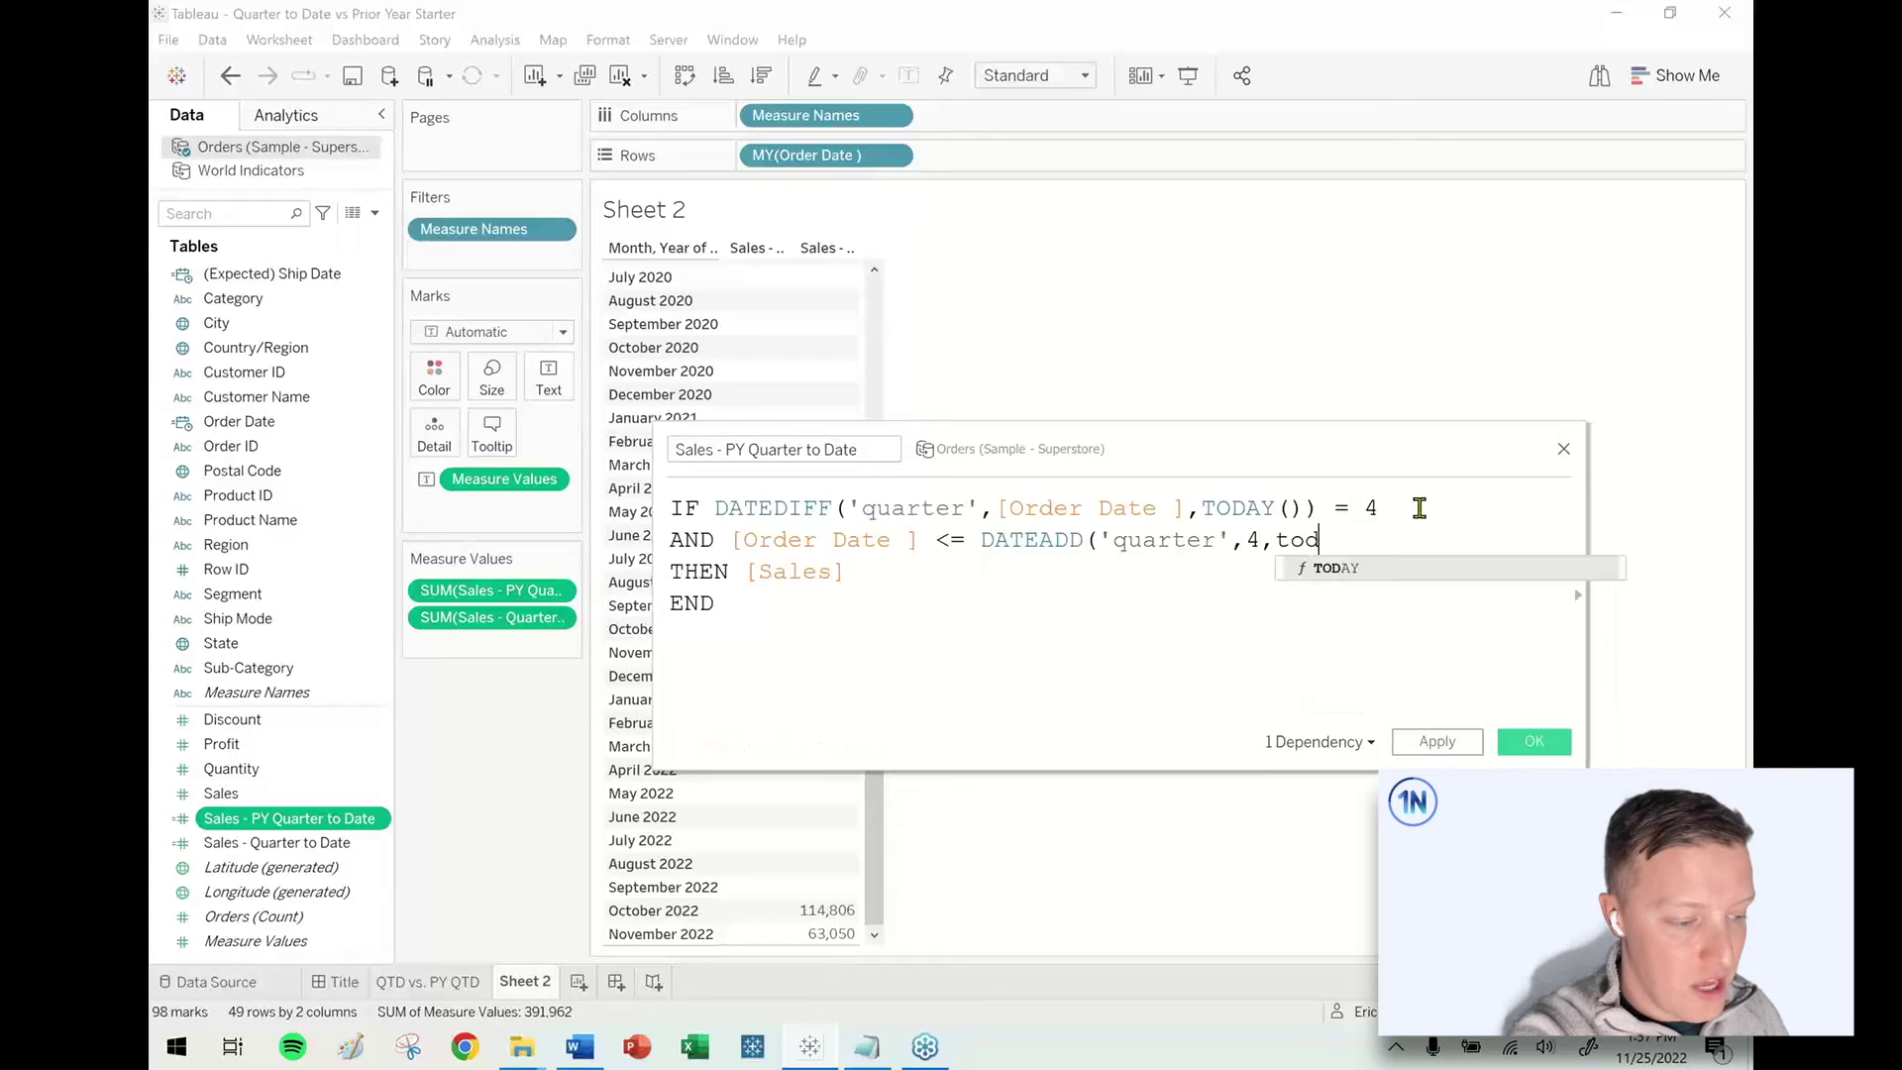
key("Return")
type(")")
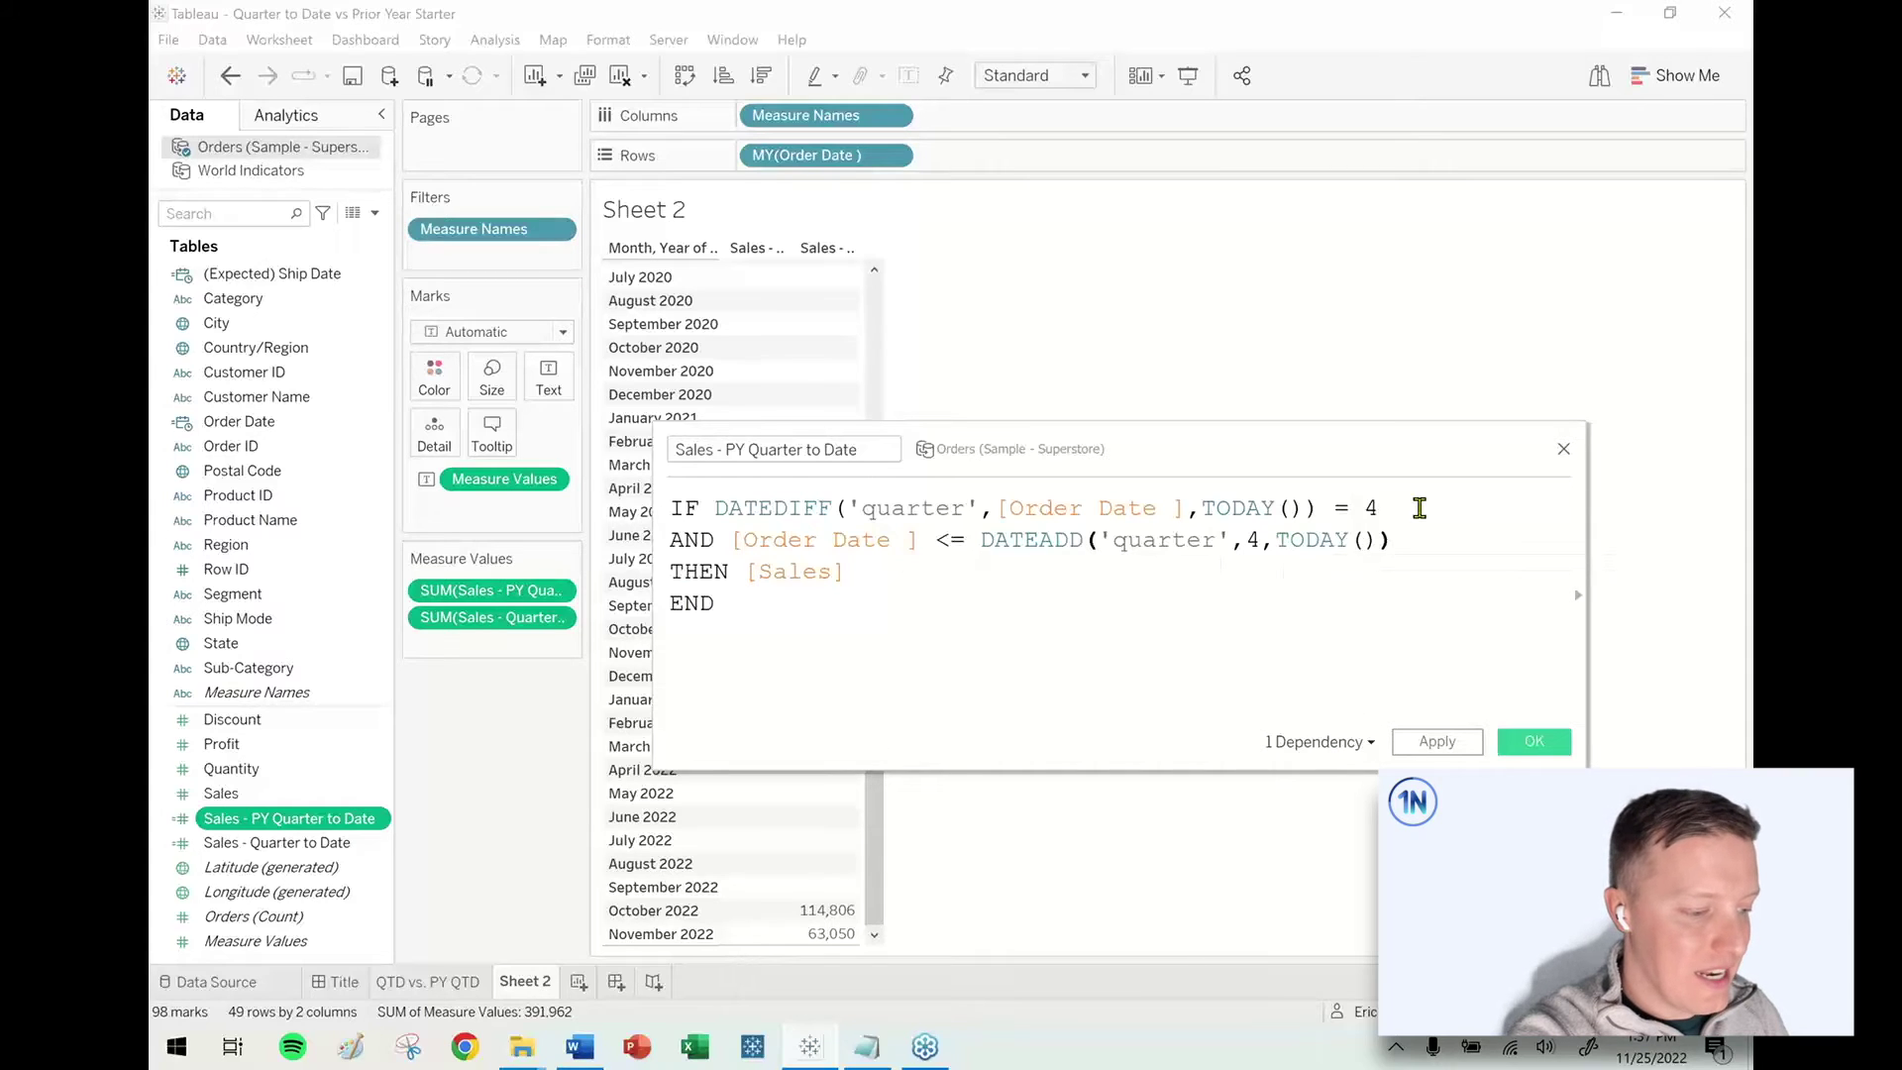
Change the DATEADD interval to -4 and save the corrected prior-year formula.
left_click(1248, 538)
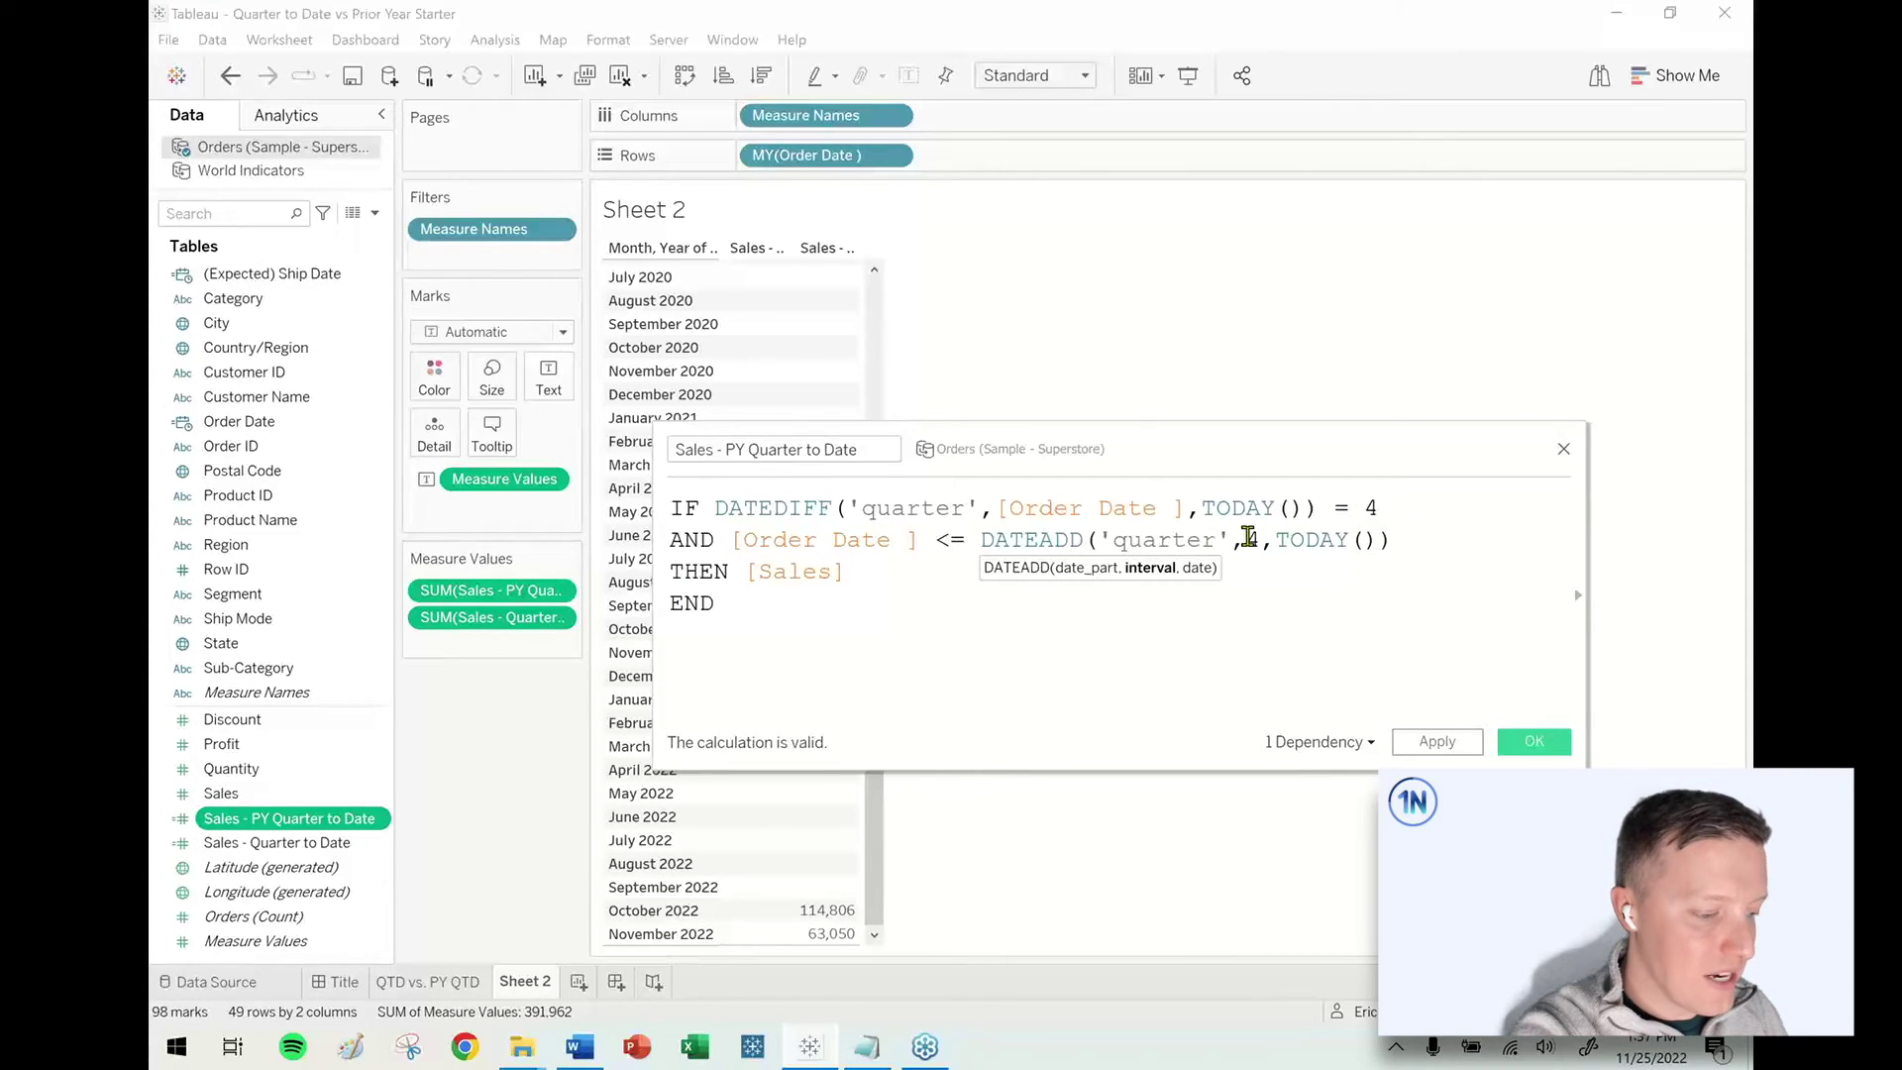
type("-4")
left_click(1357, 602)
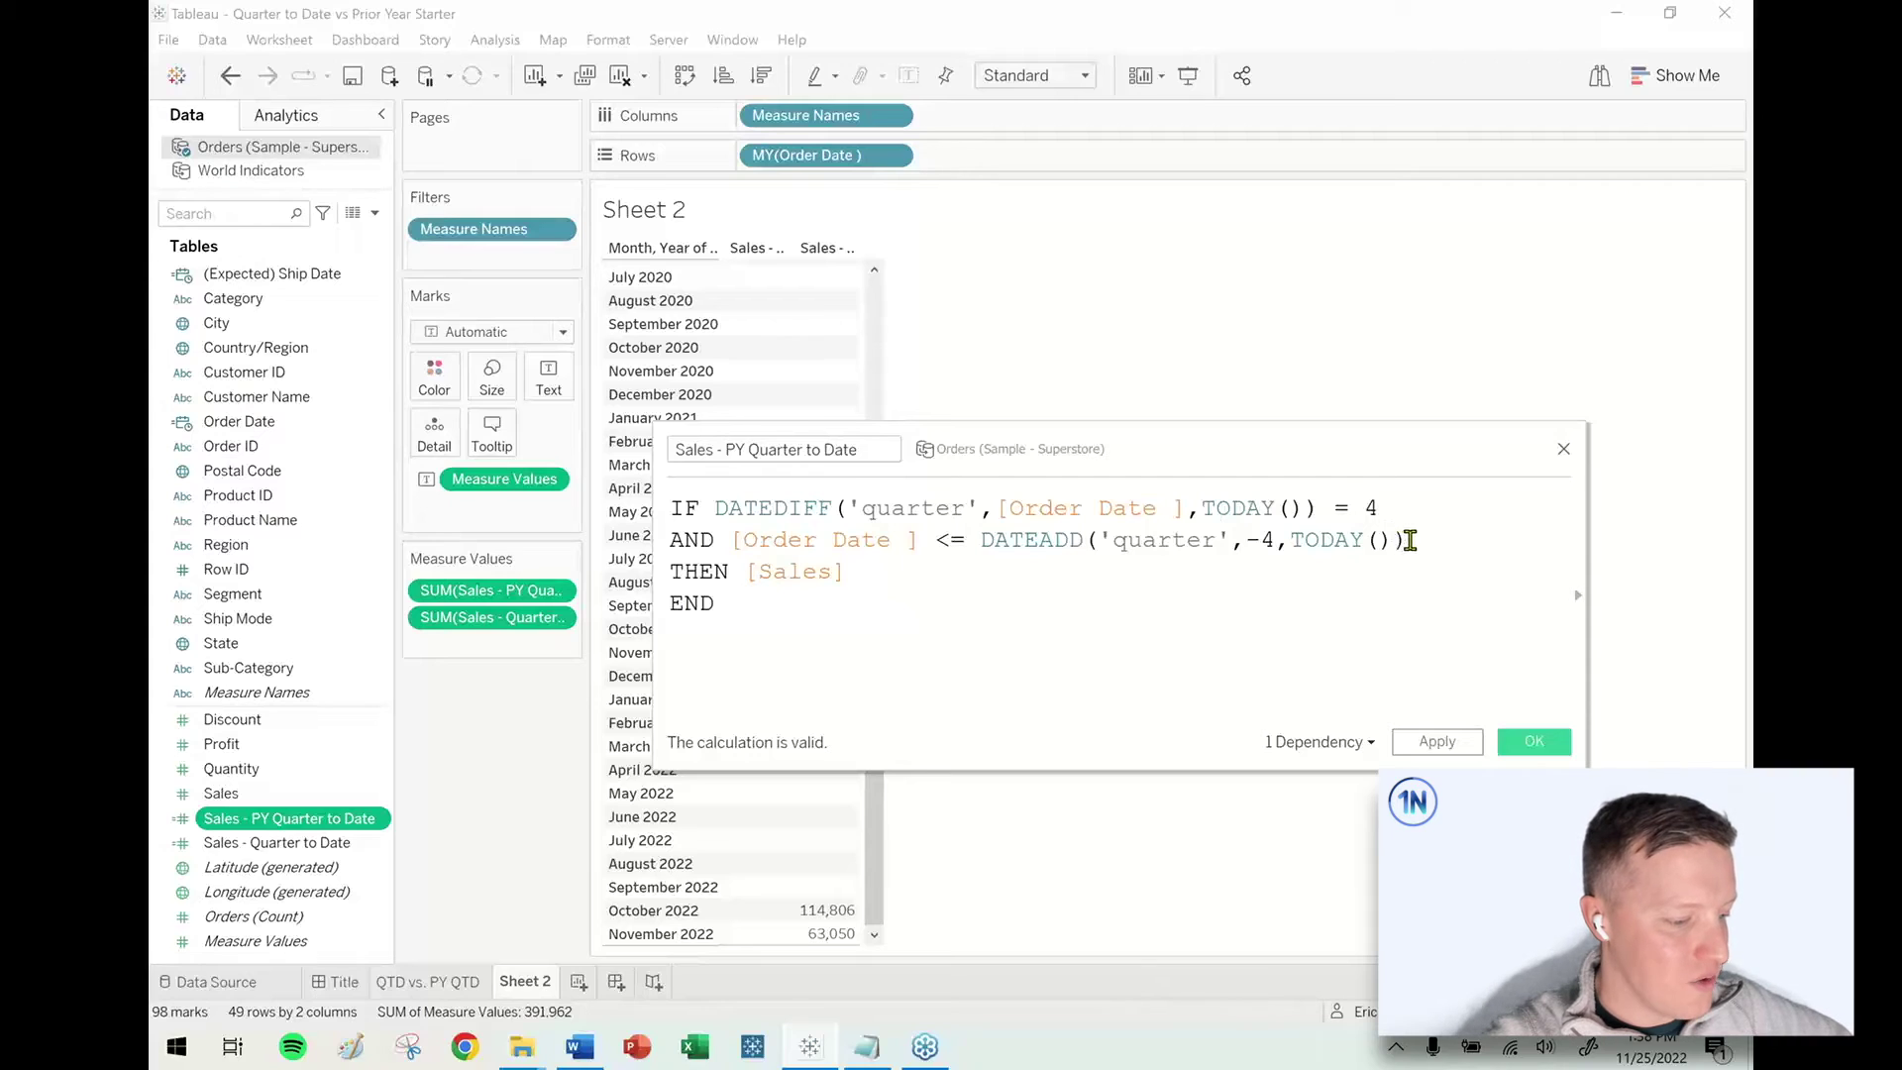
left_click_drag(1404, 541, 1106, 543)
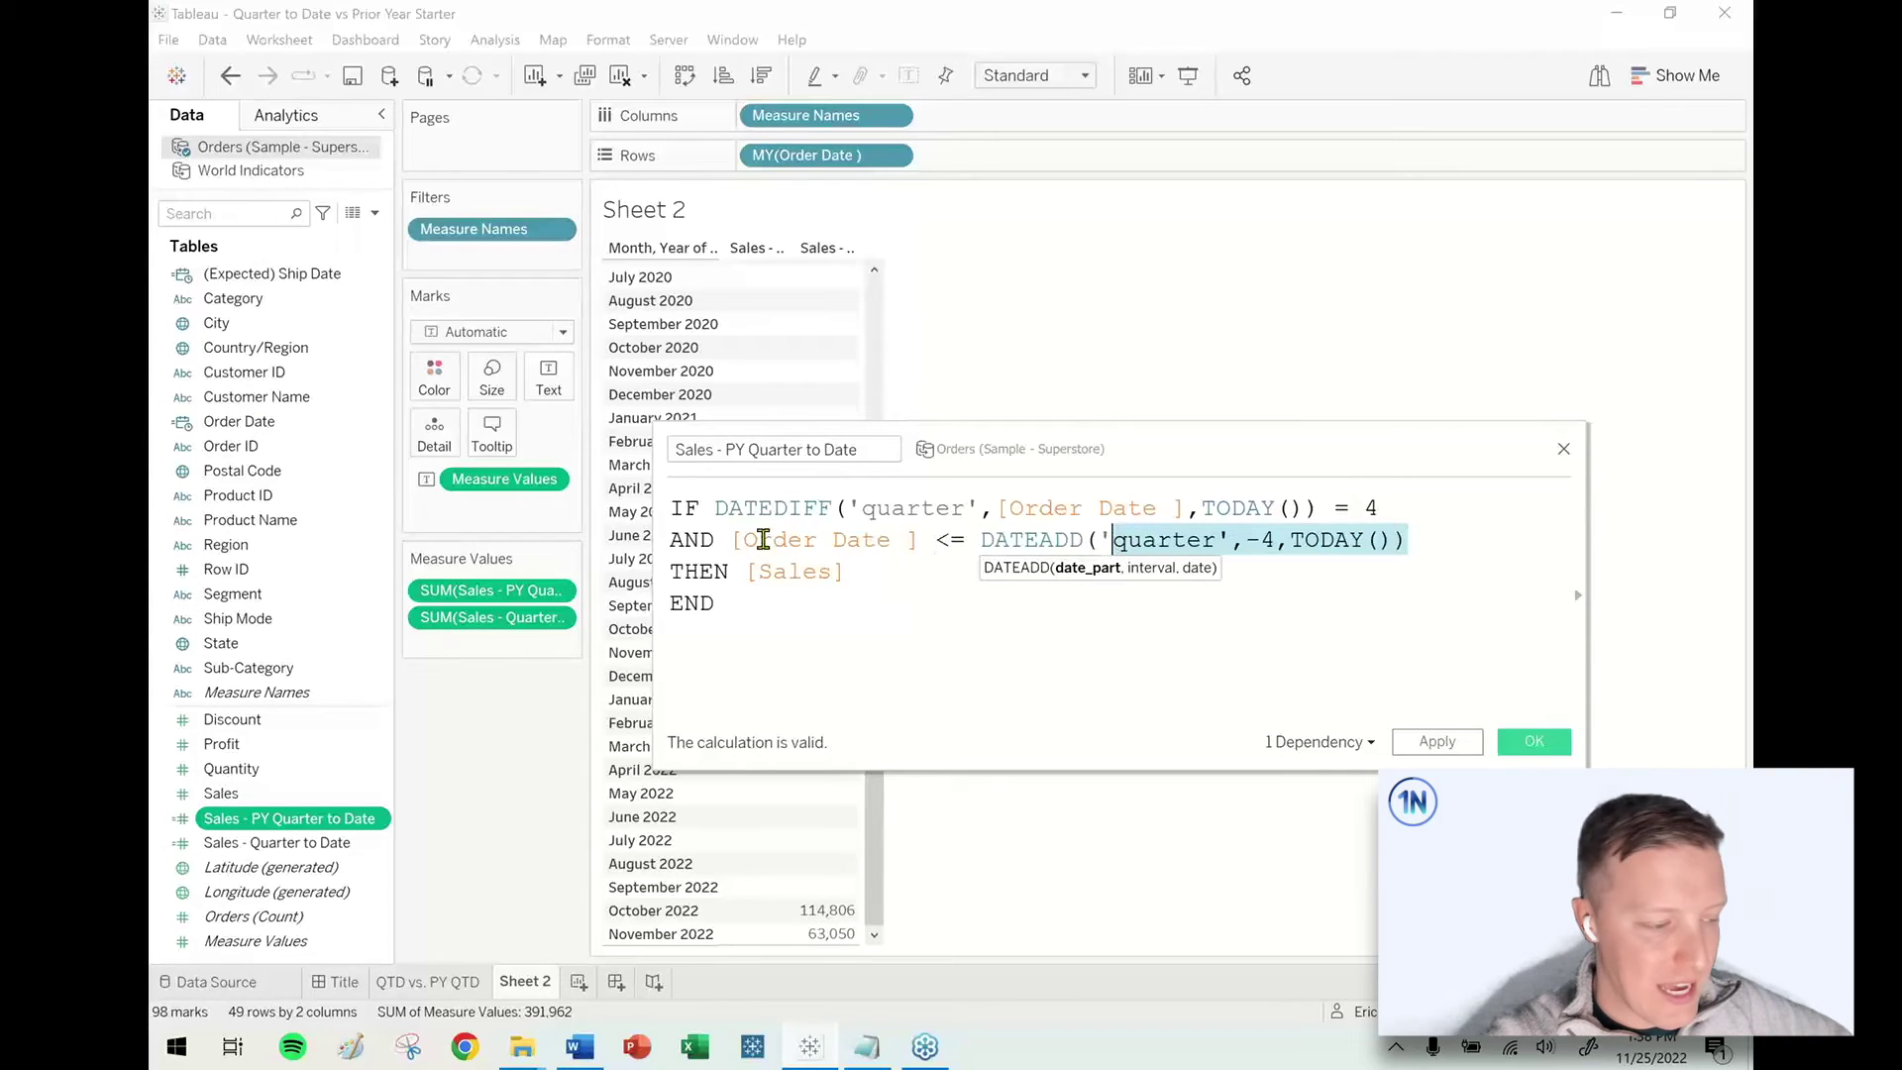
left_click(1107, 541)
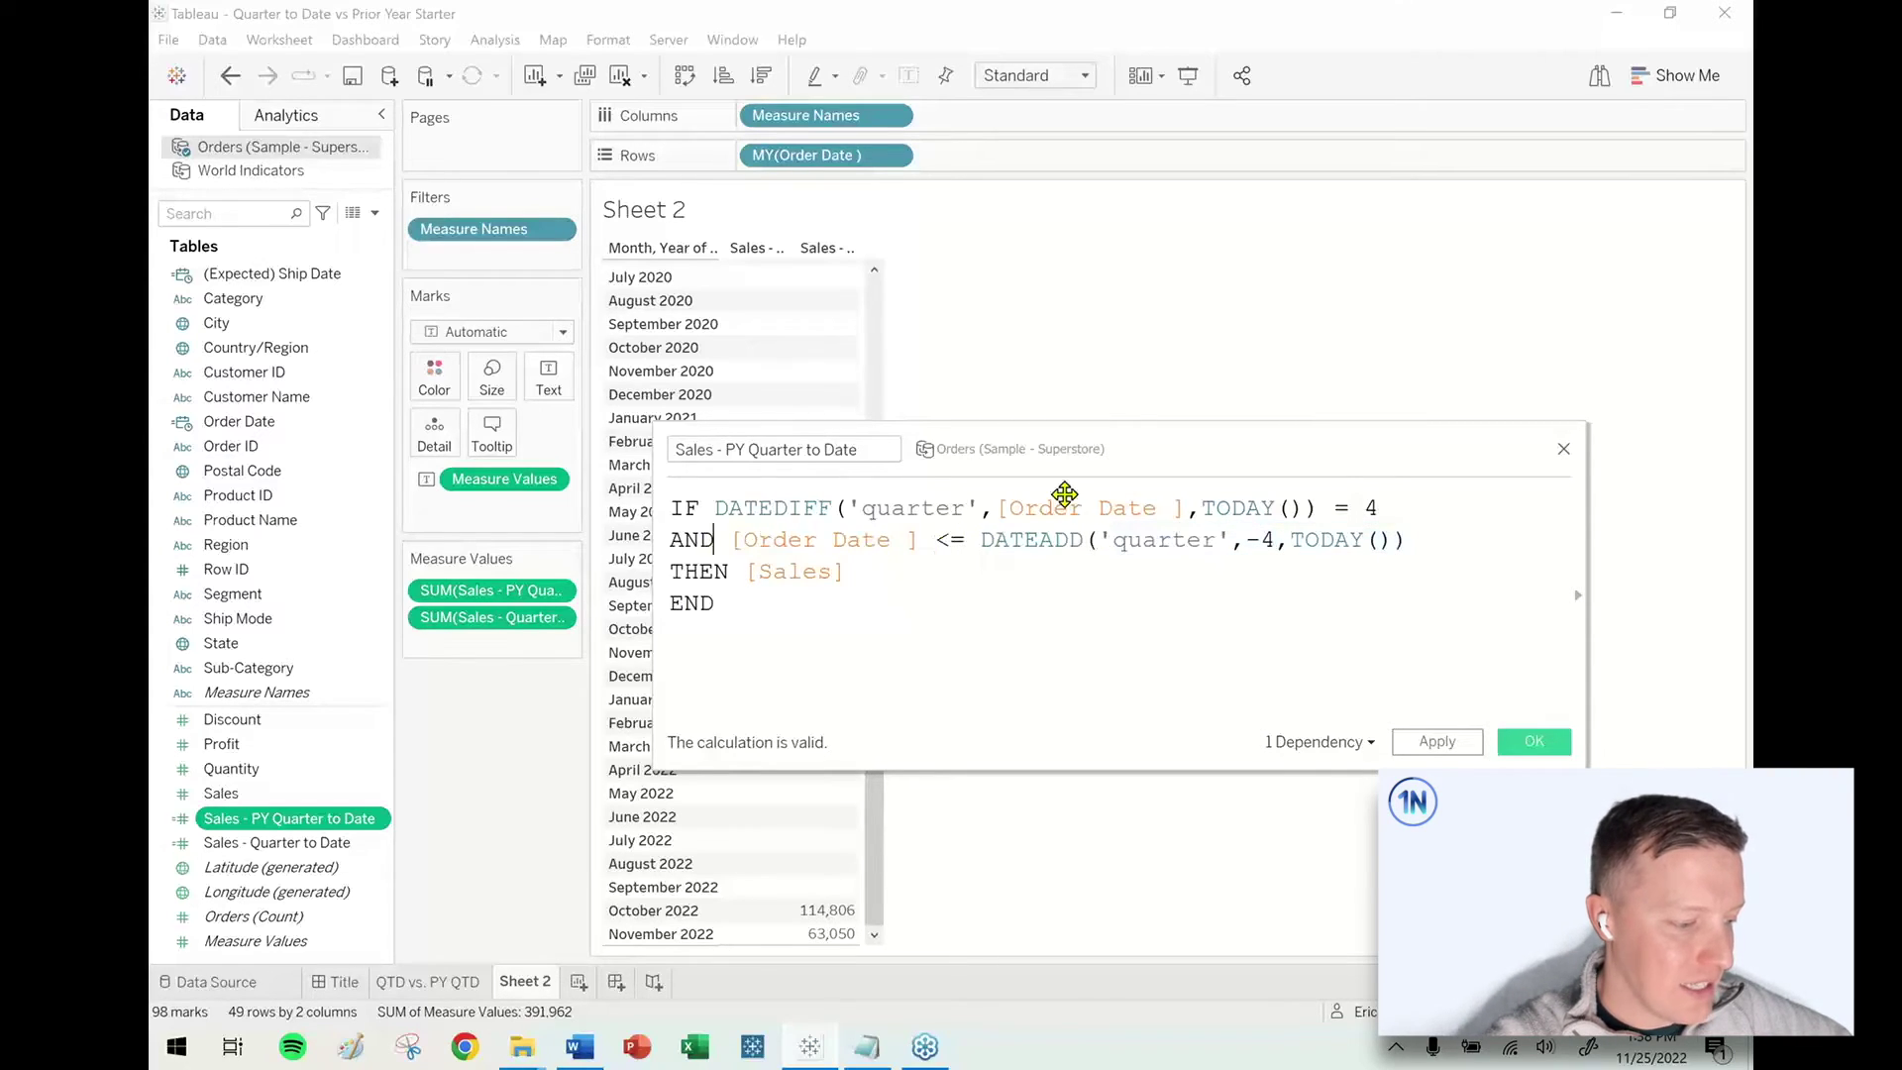
left_click_drag(1048, 454, 1164, 268)
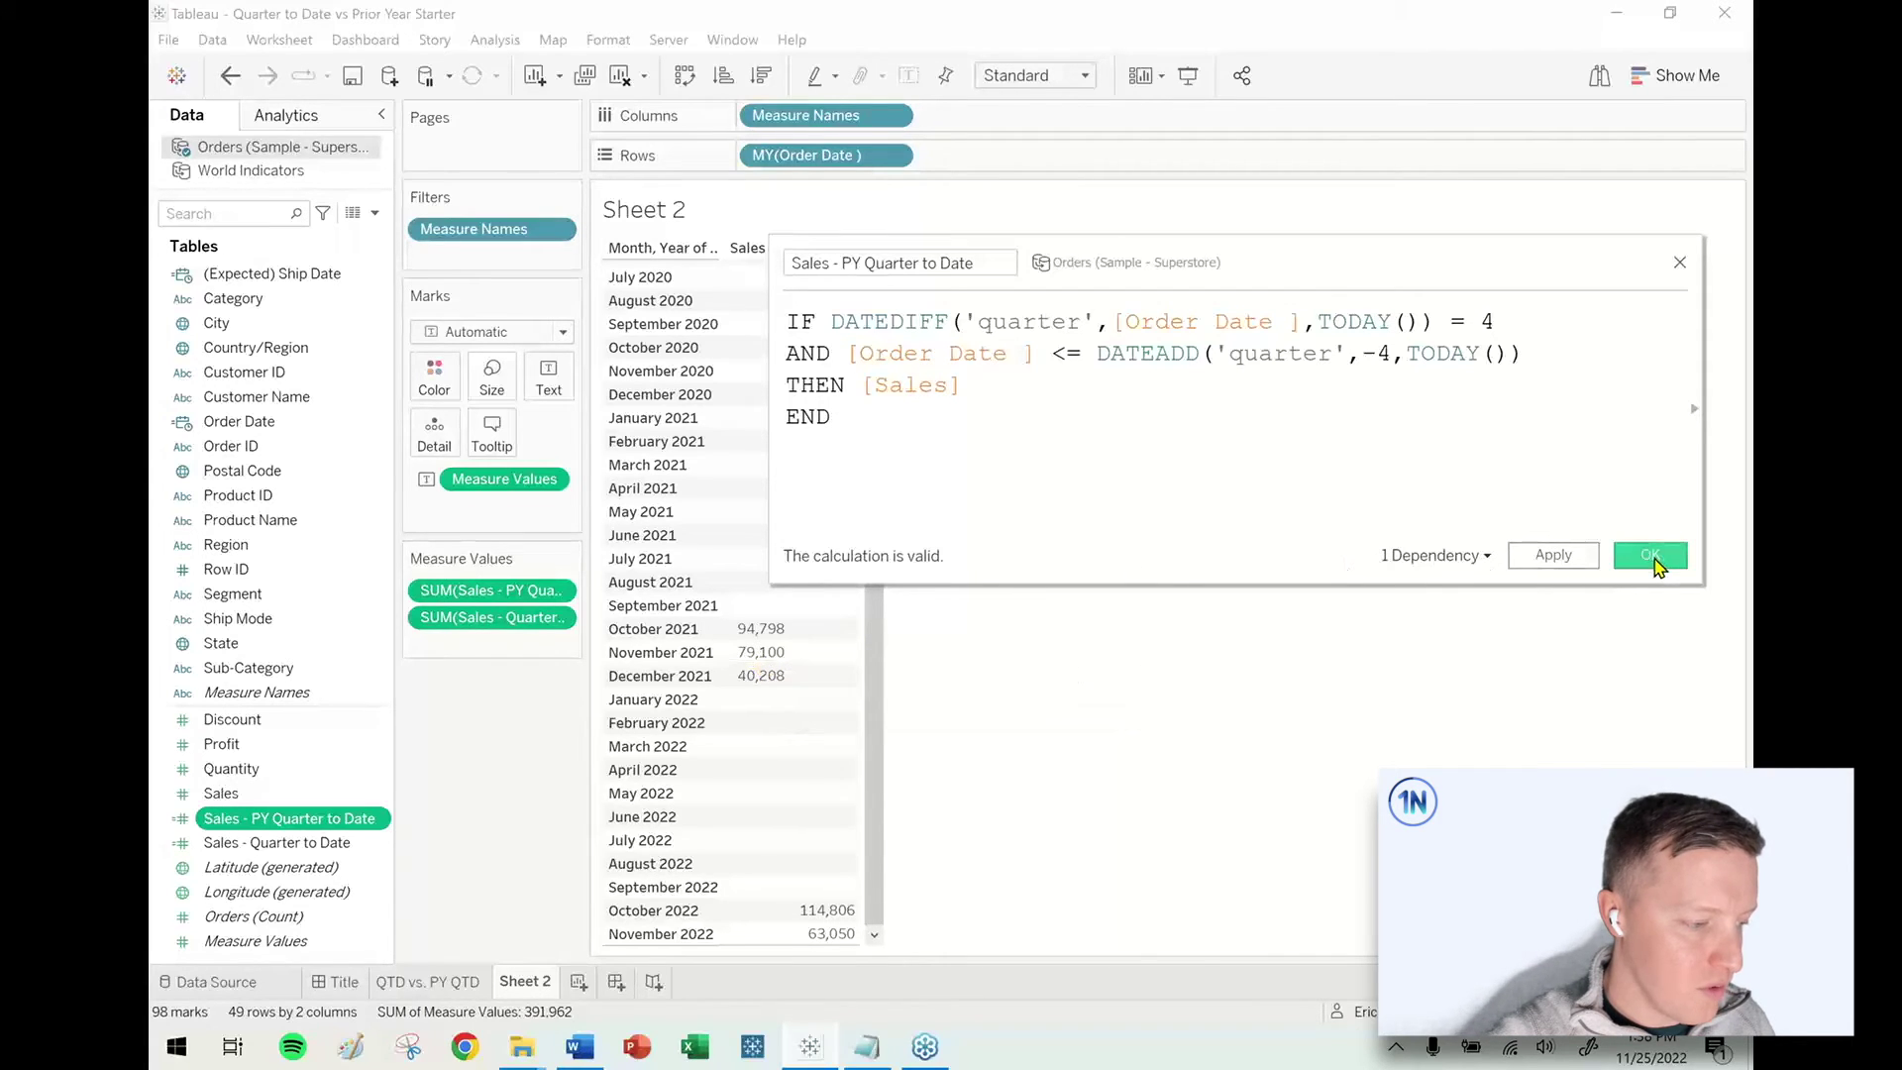
left_click(1651, 559)
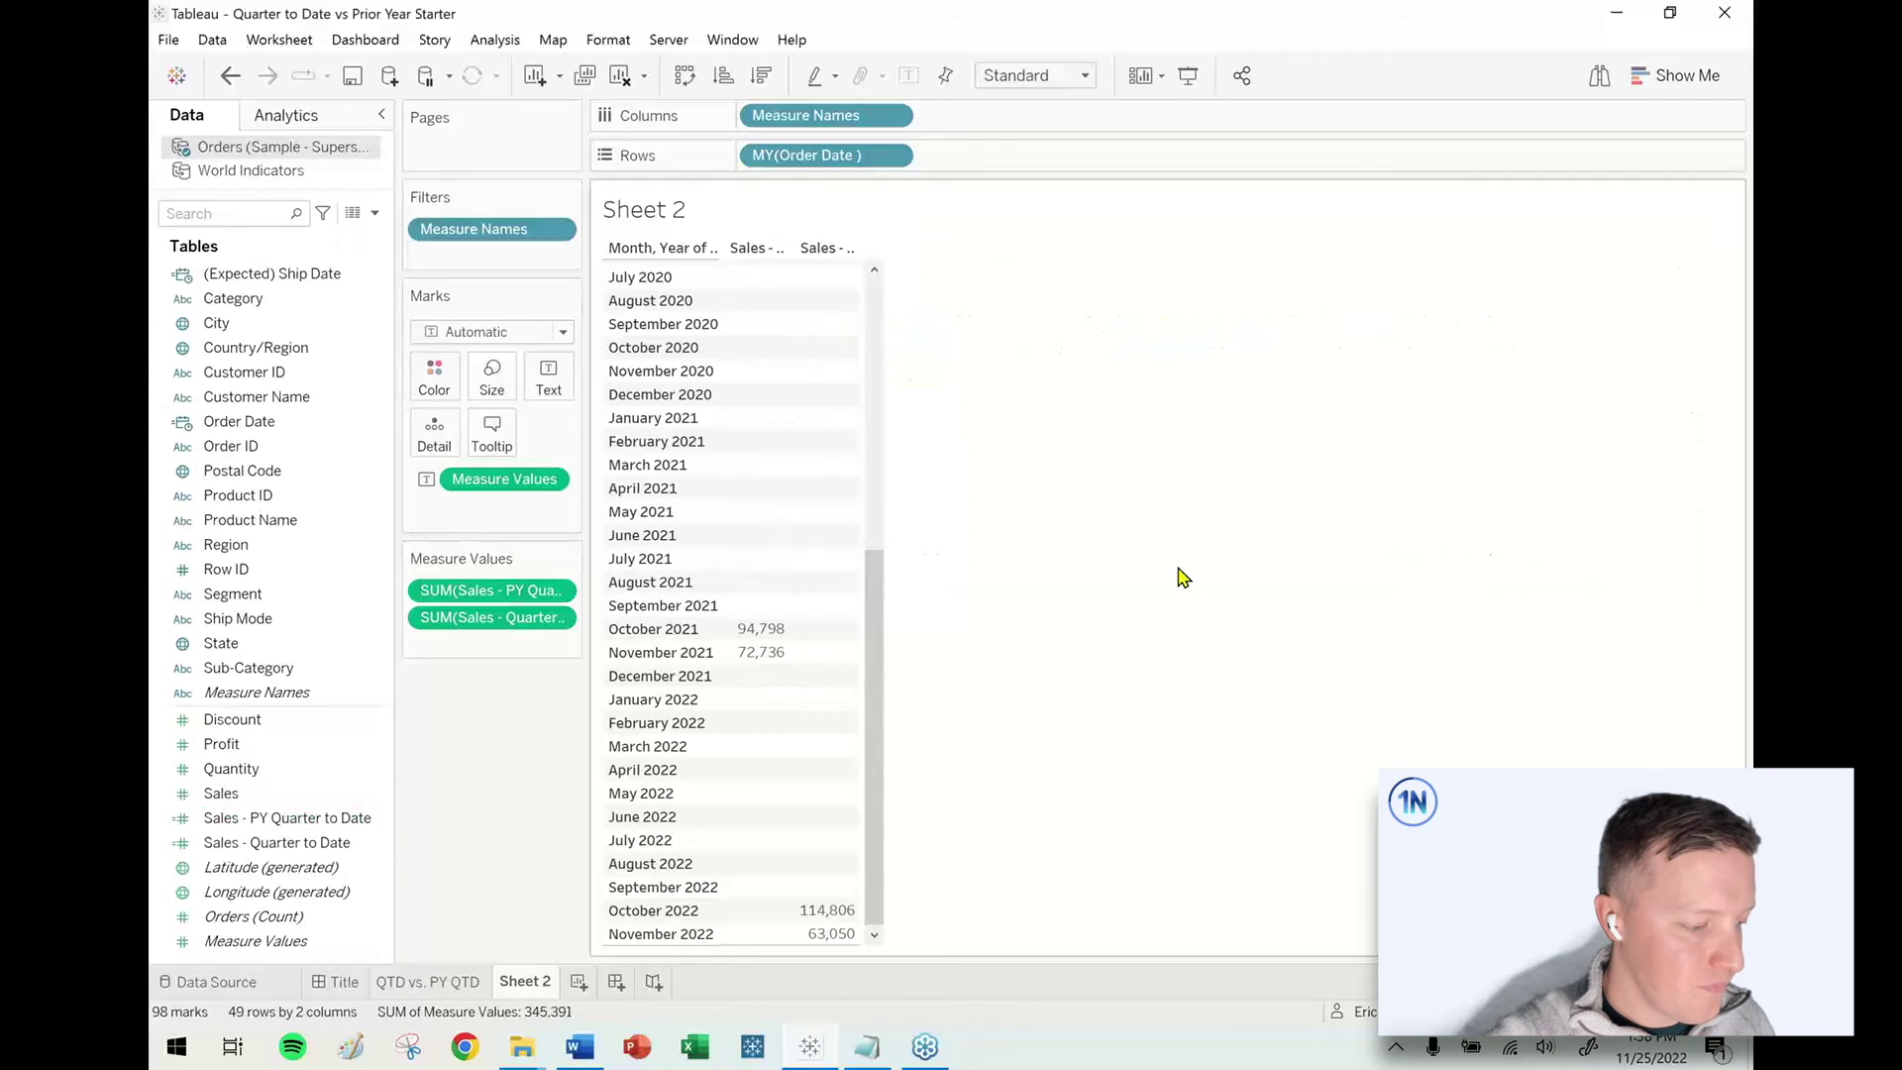
mouse_move(763, 656)
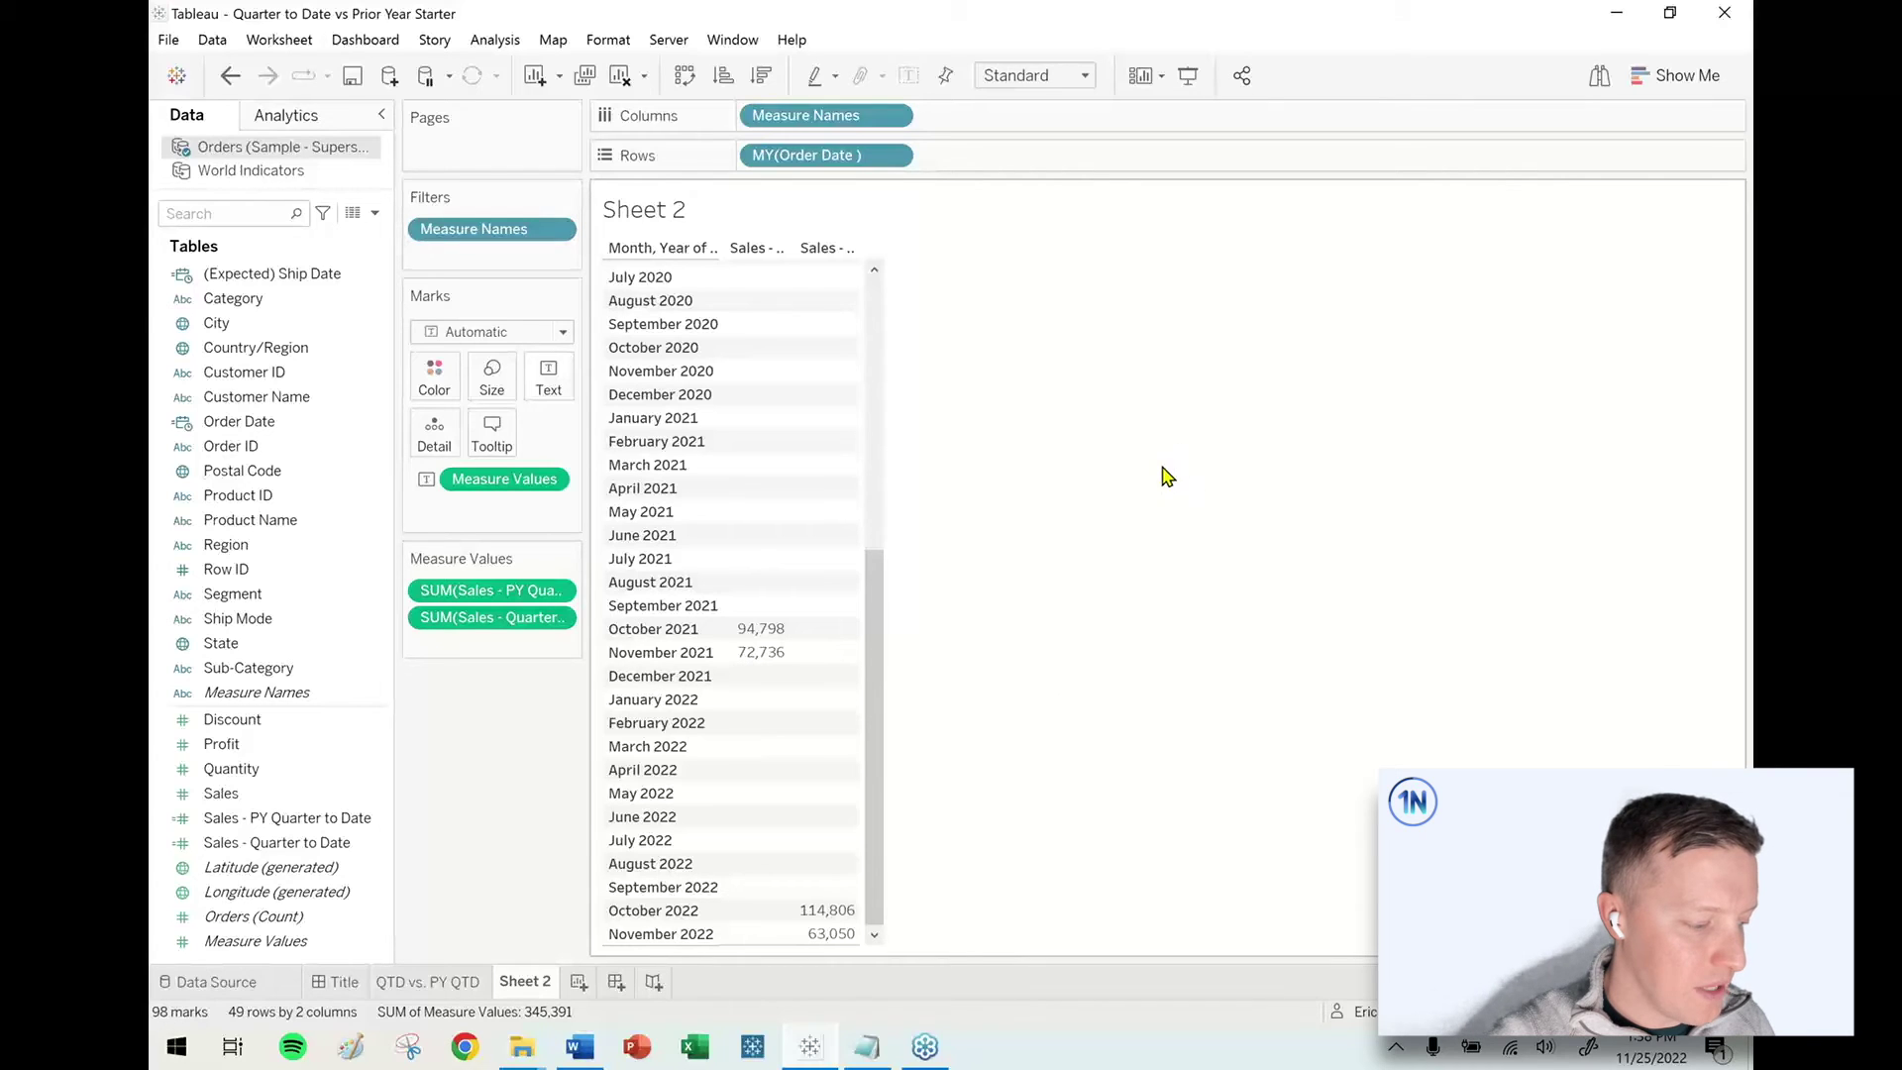
On QTD vs. PY QTD, start a calculated field from Sales - Quarter to Date named 'Sales QTD, YOY Diff'.
left_click(431, 982)
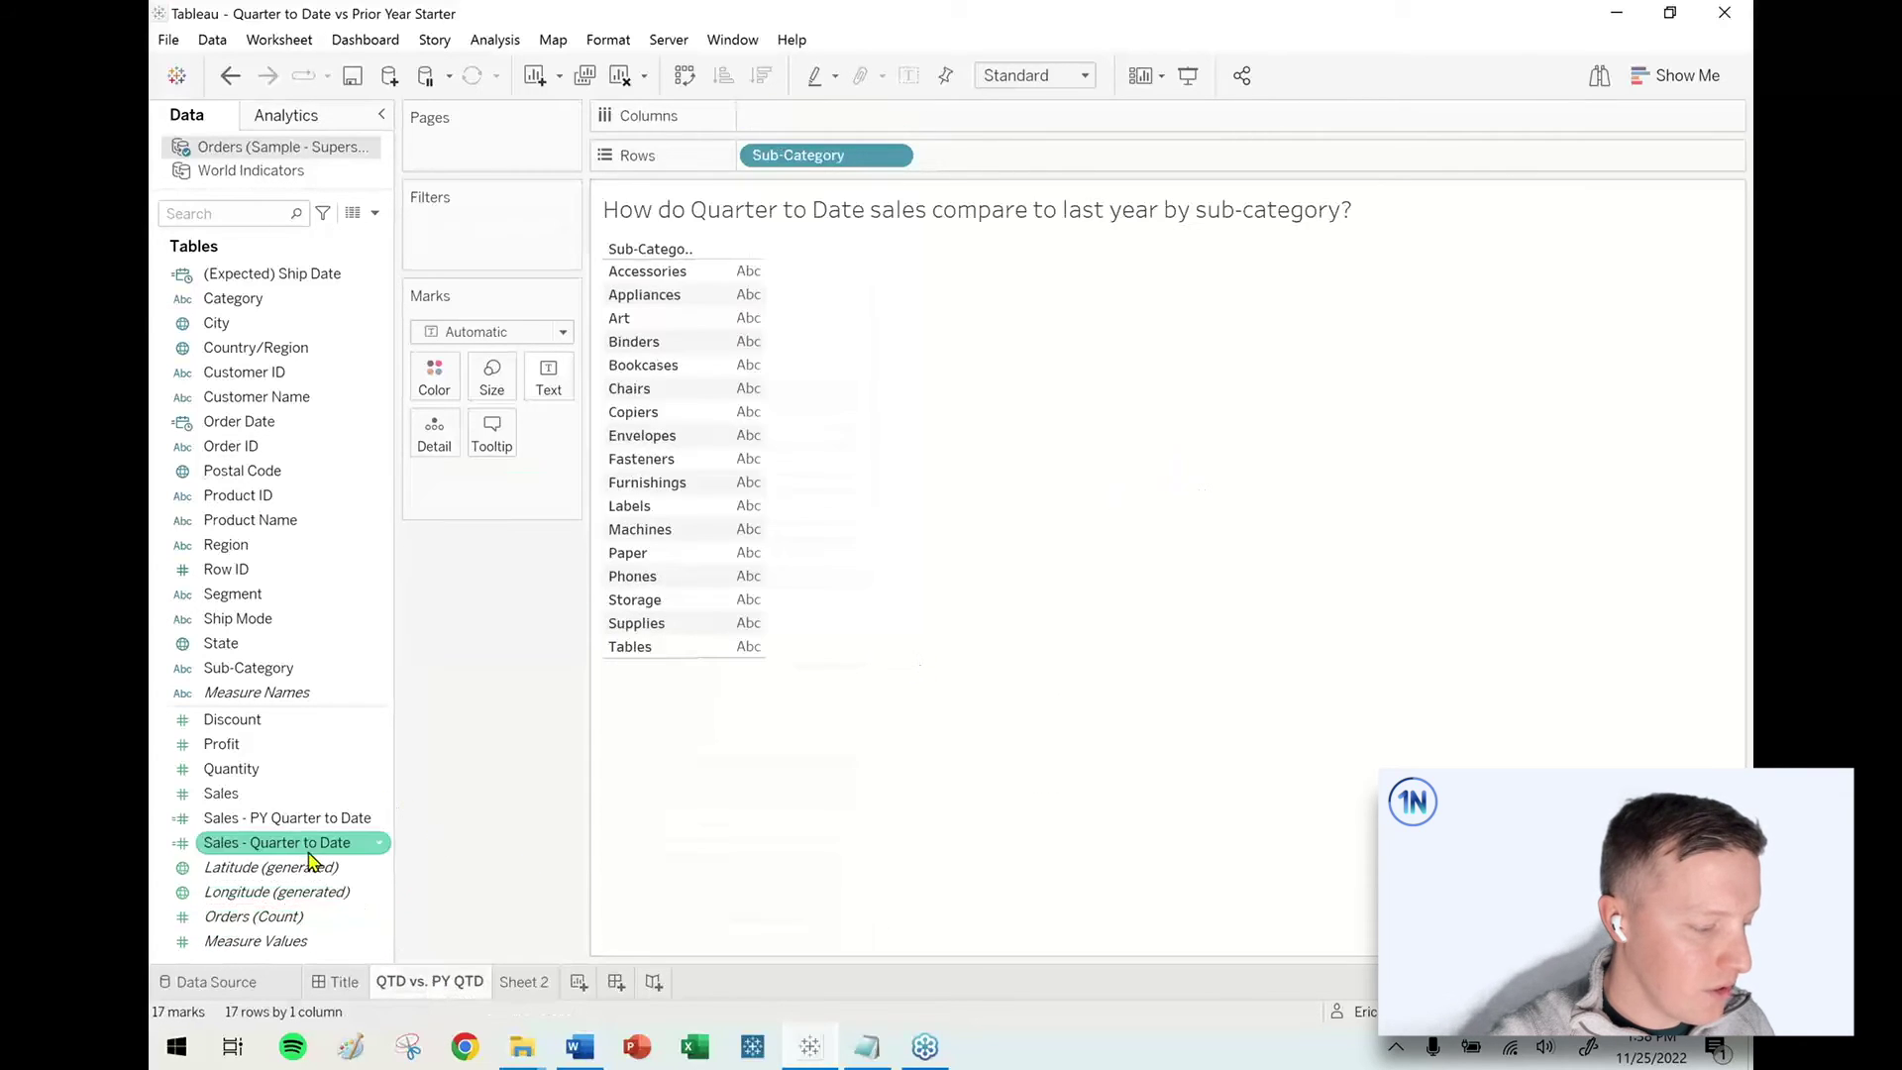
left_click(297, 841)
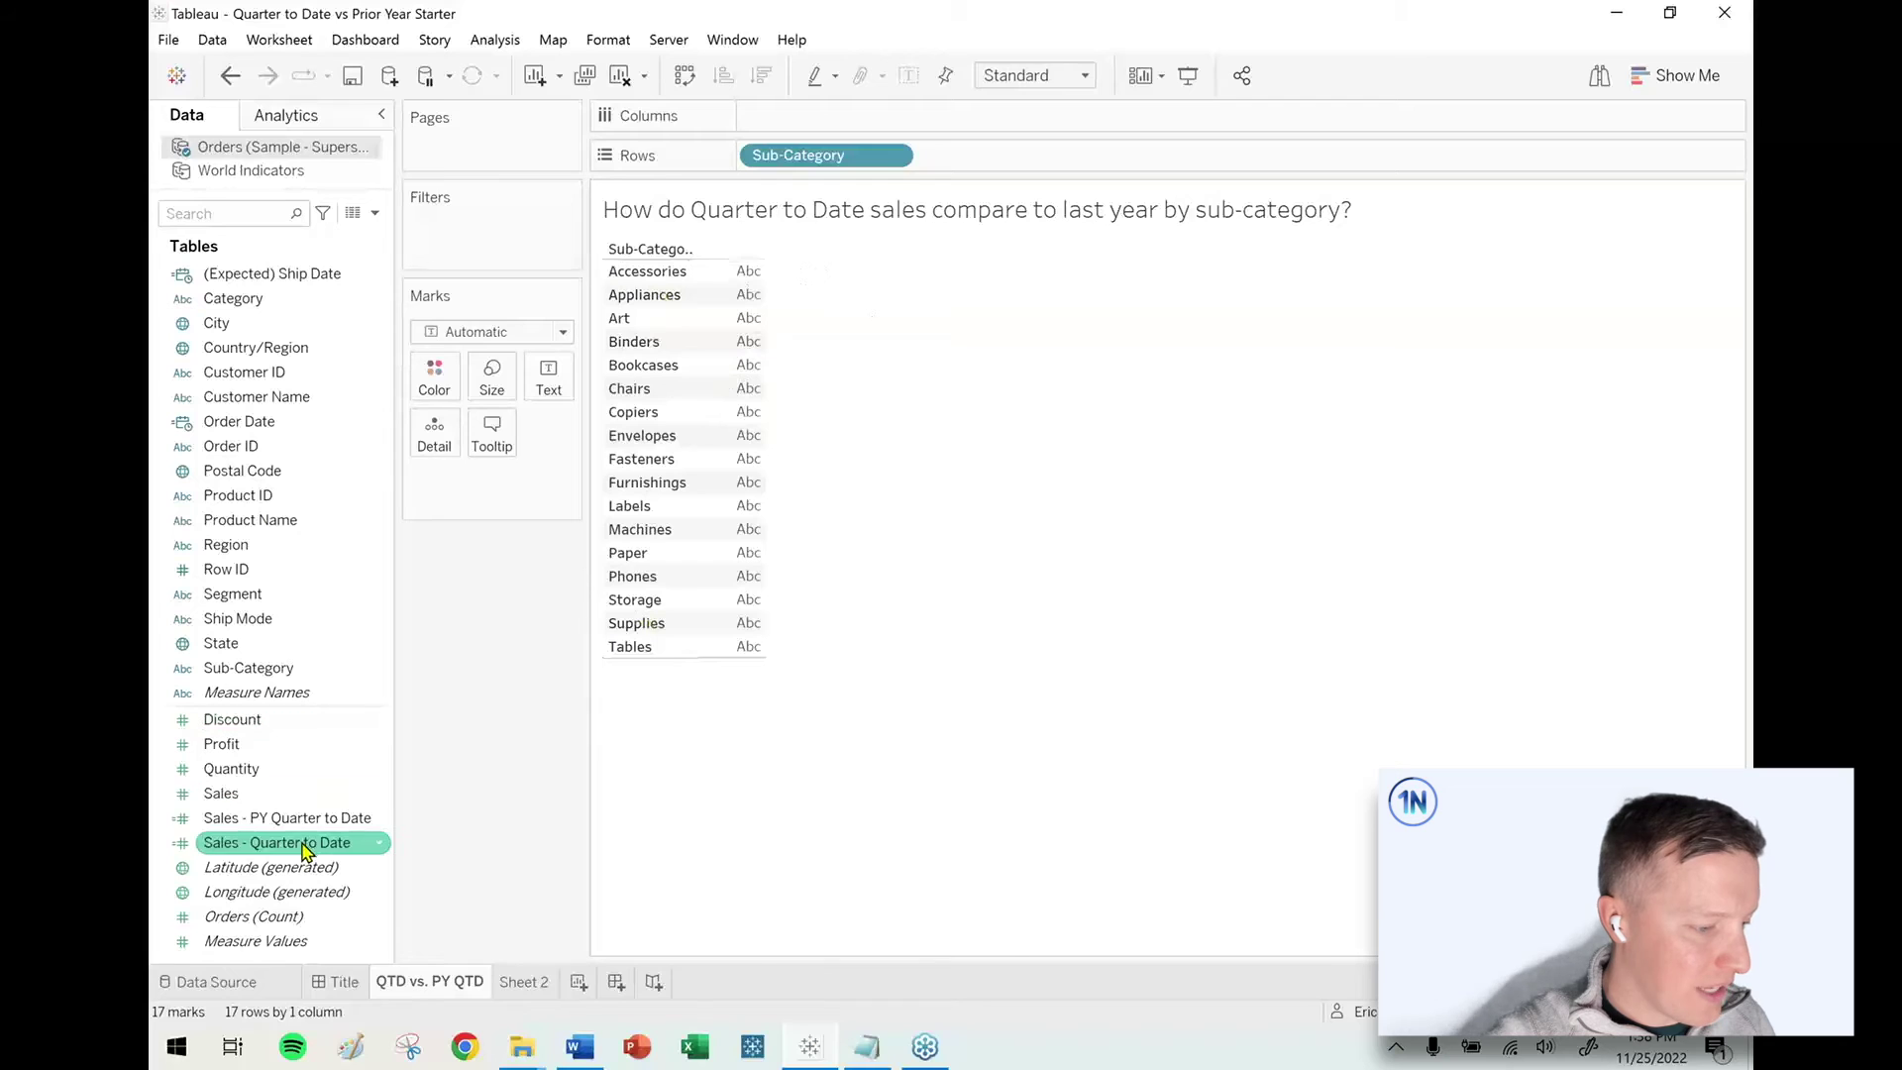
right_click(297, 842)
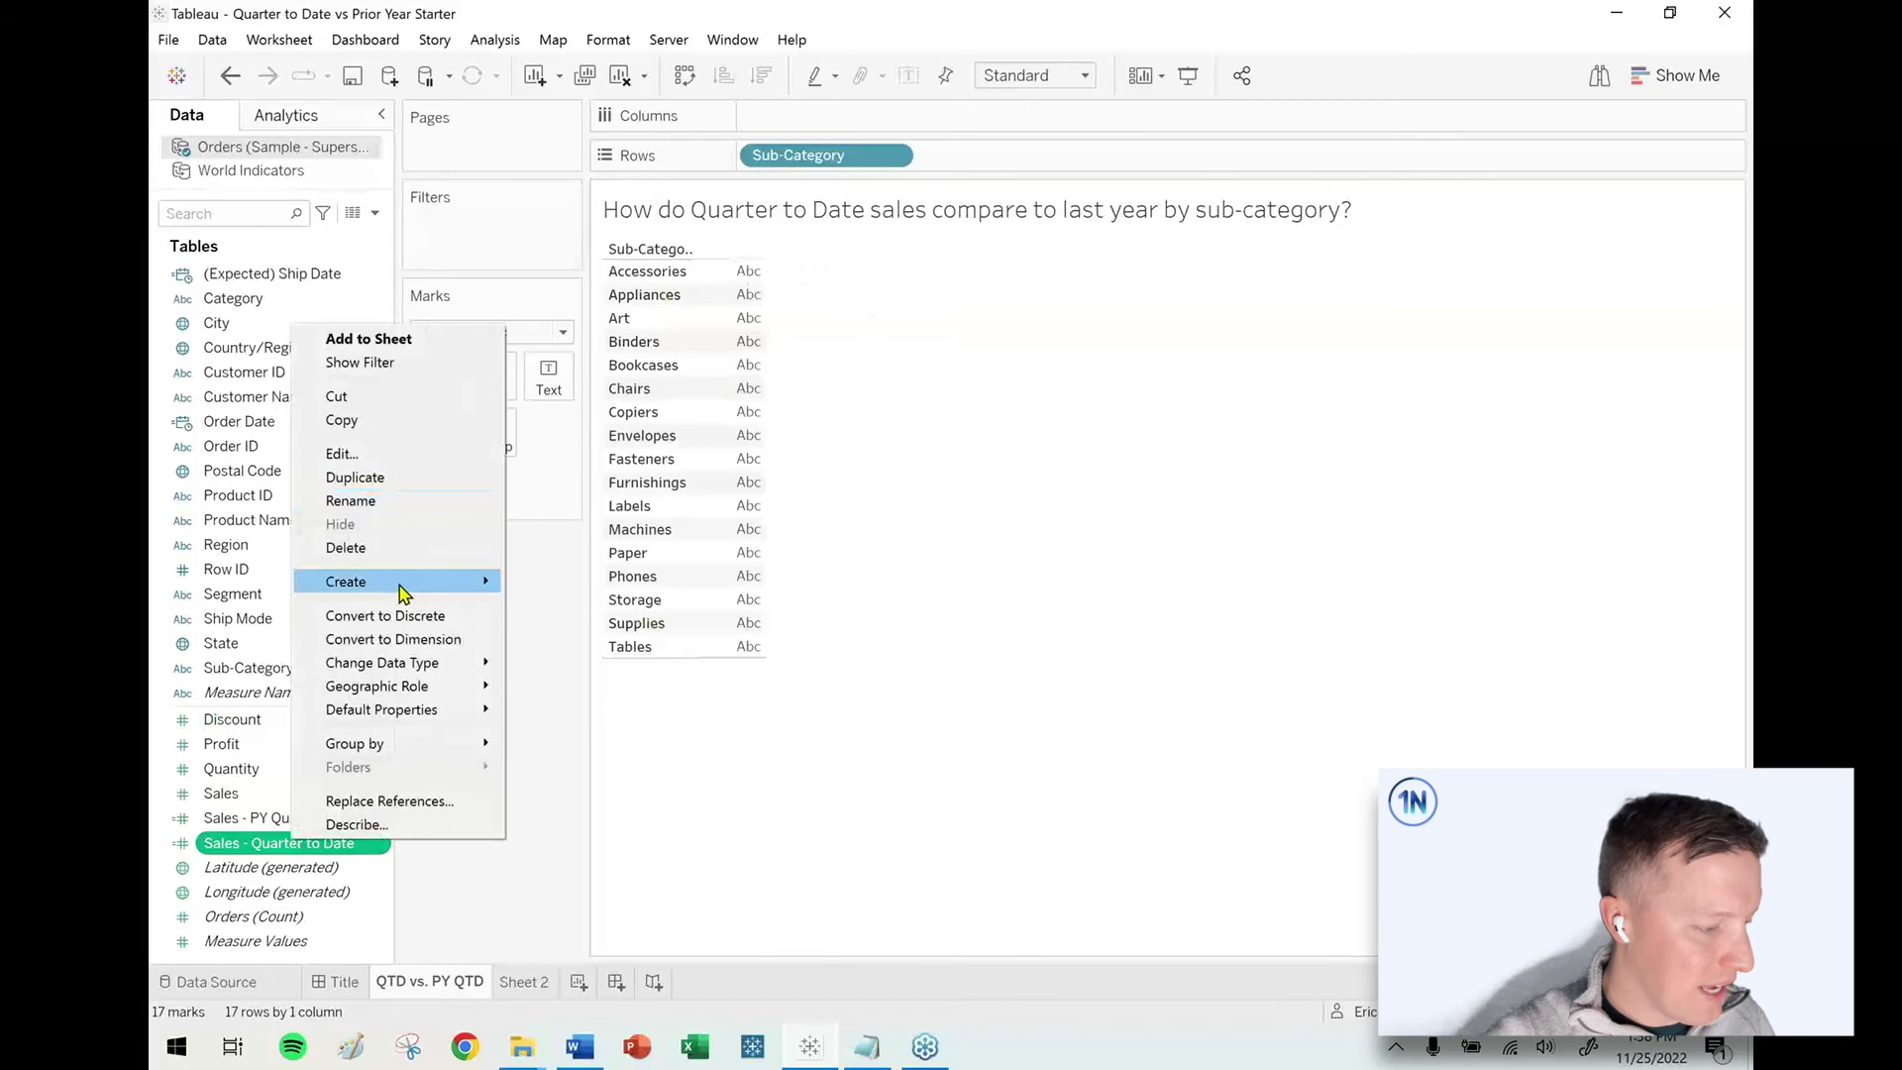
mouse_move(401, 584)
left_click(551, 584)
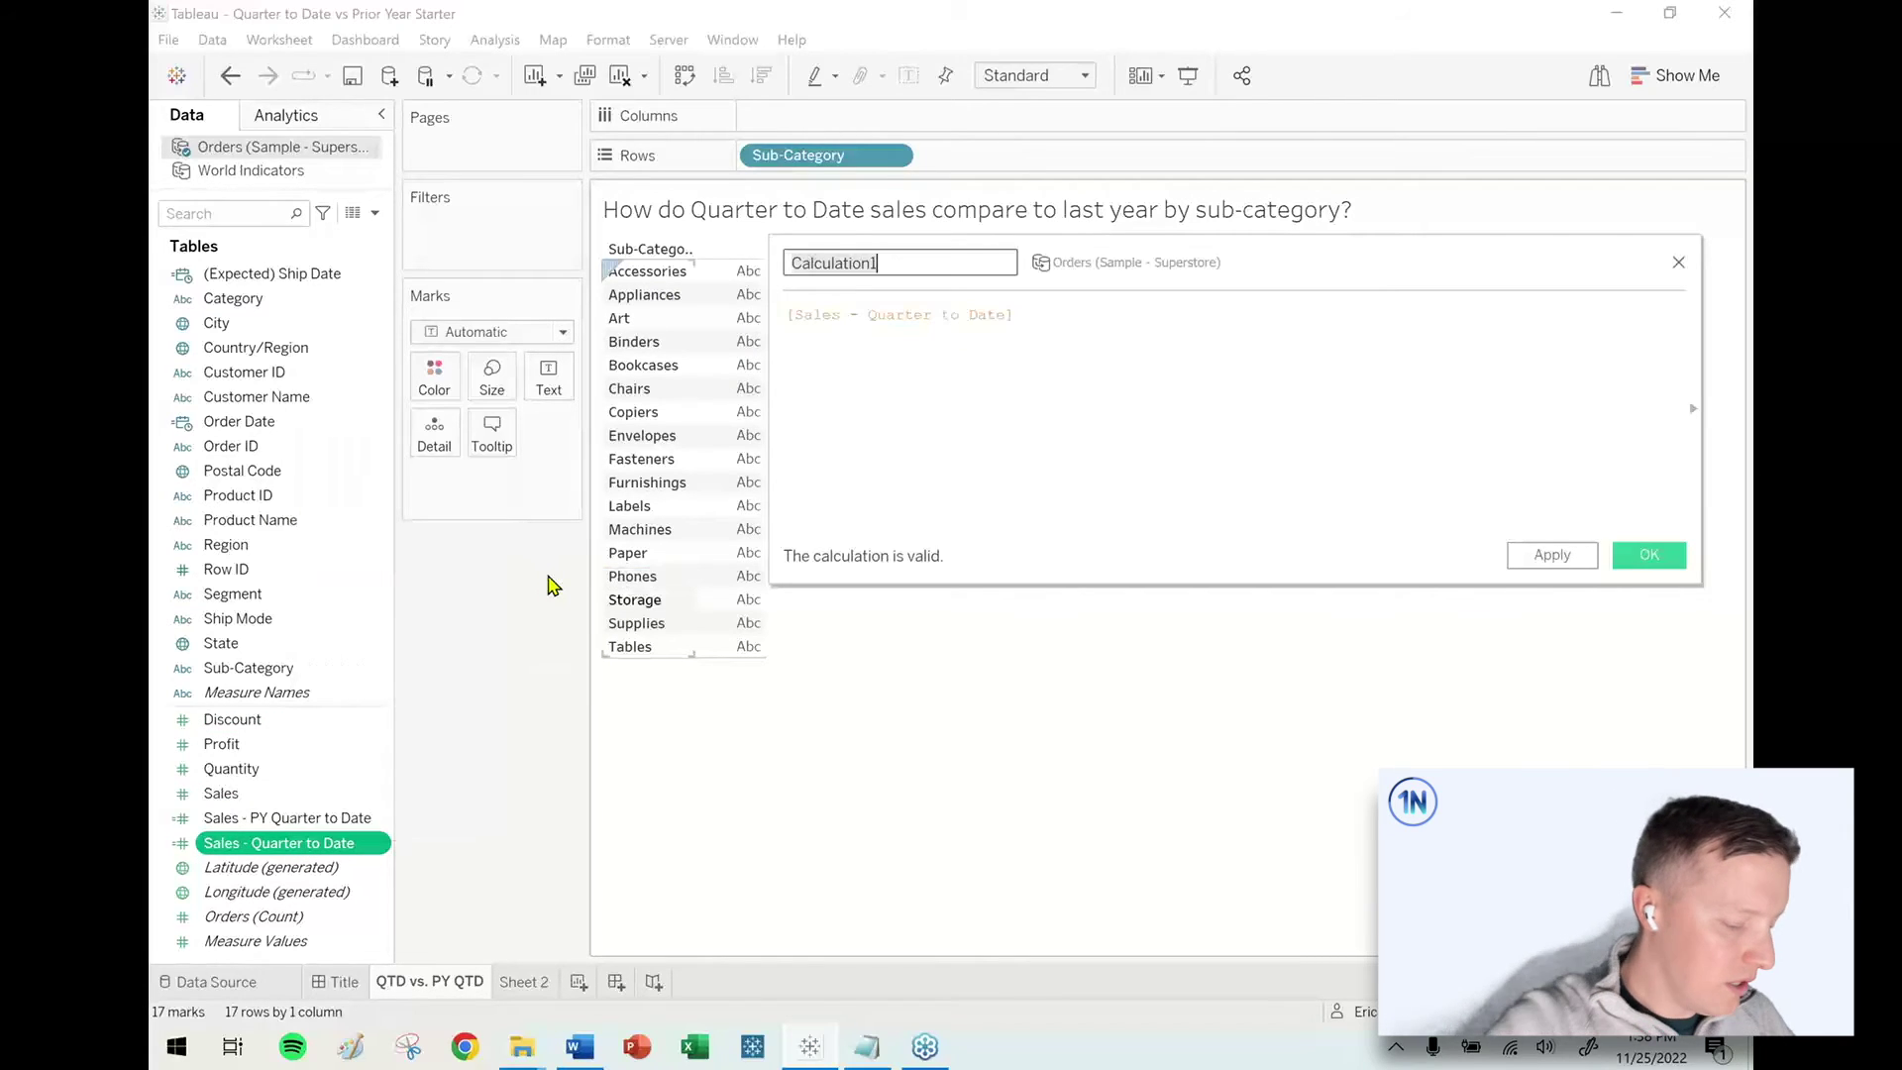
type("Sales ")
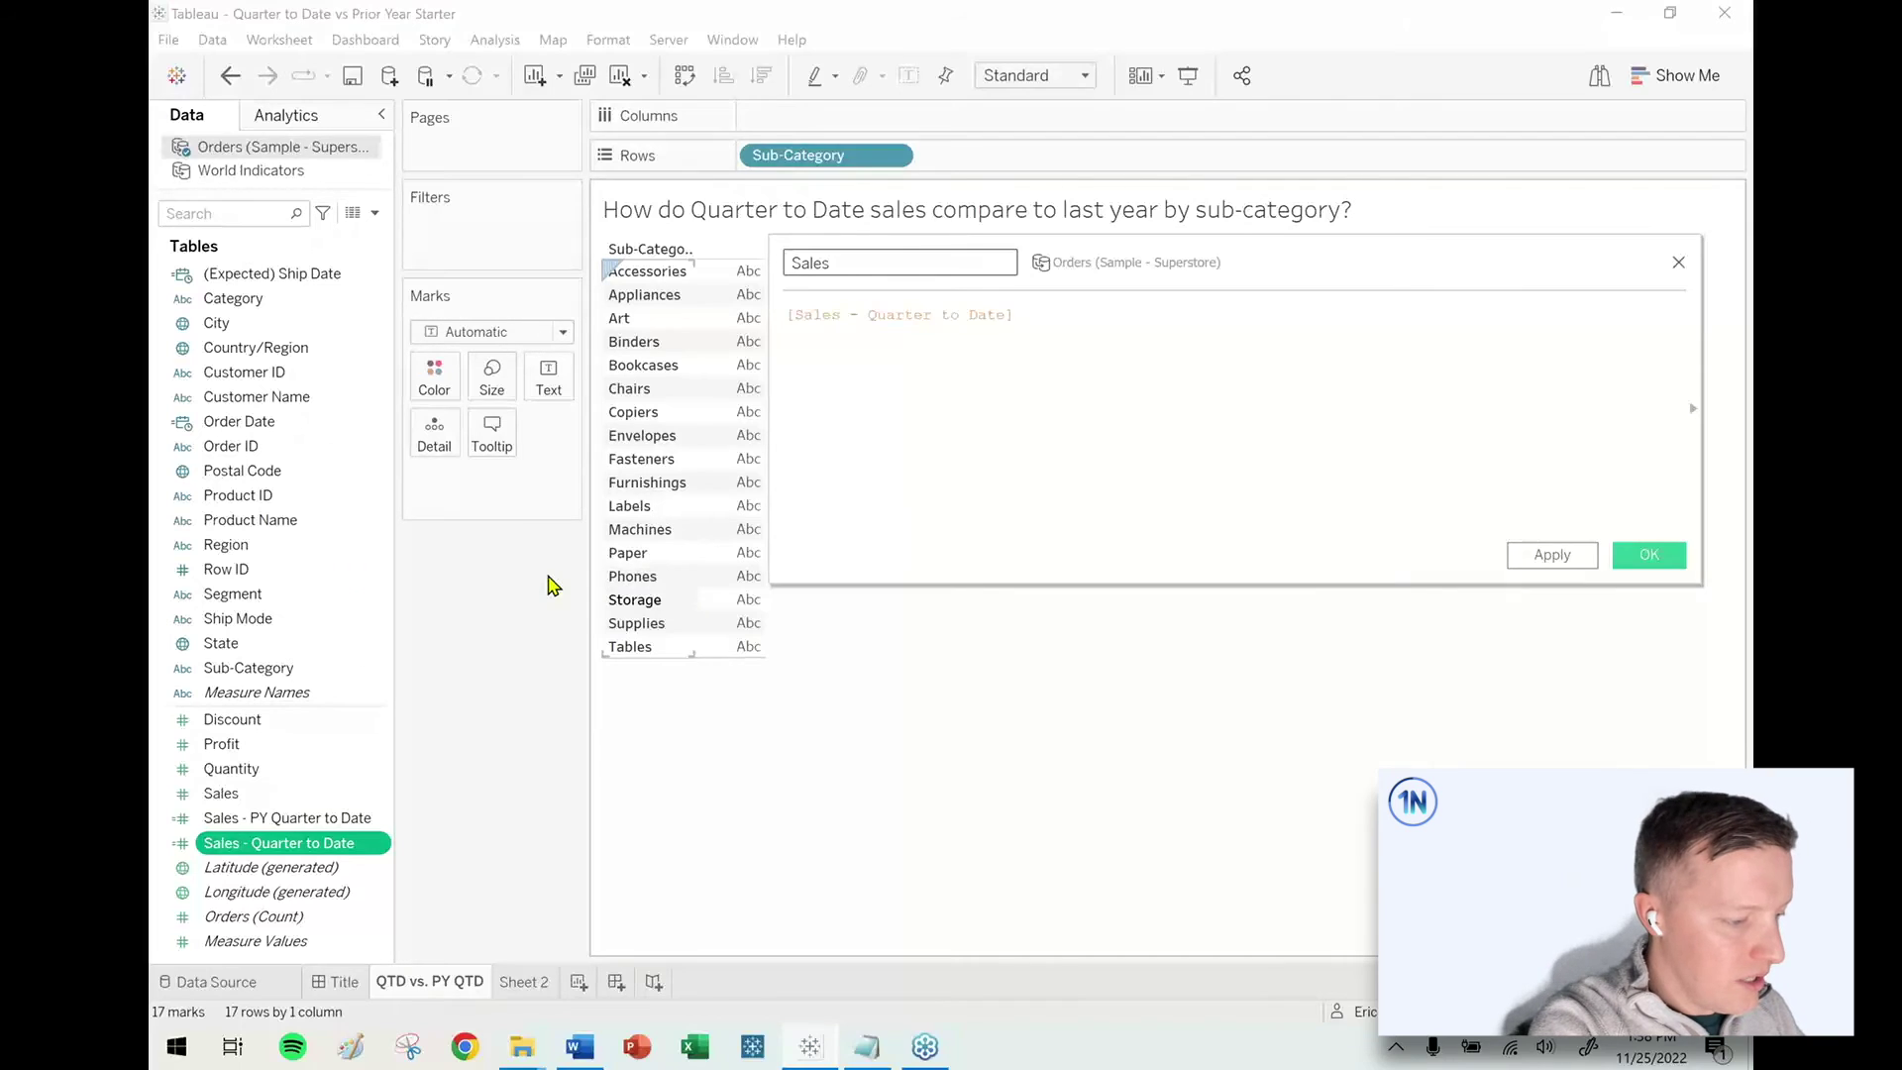
type("QTD")
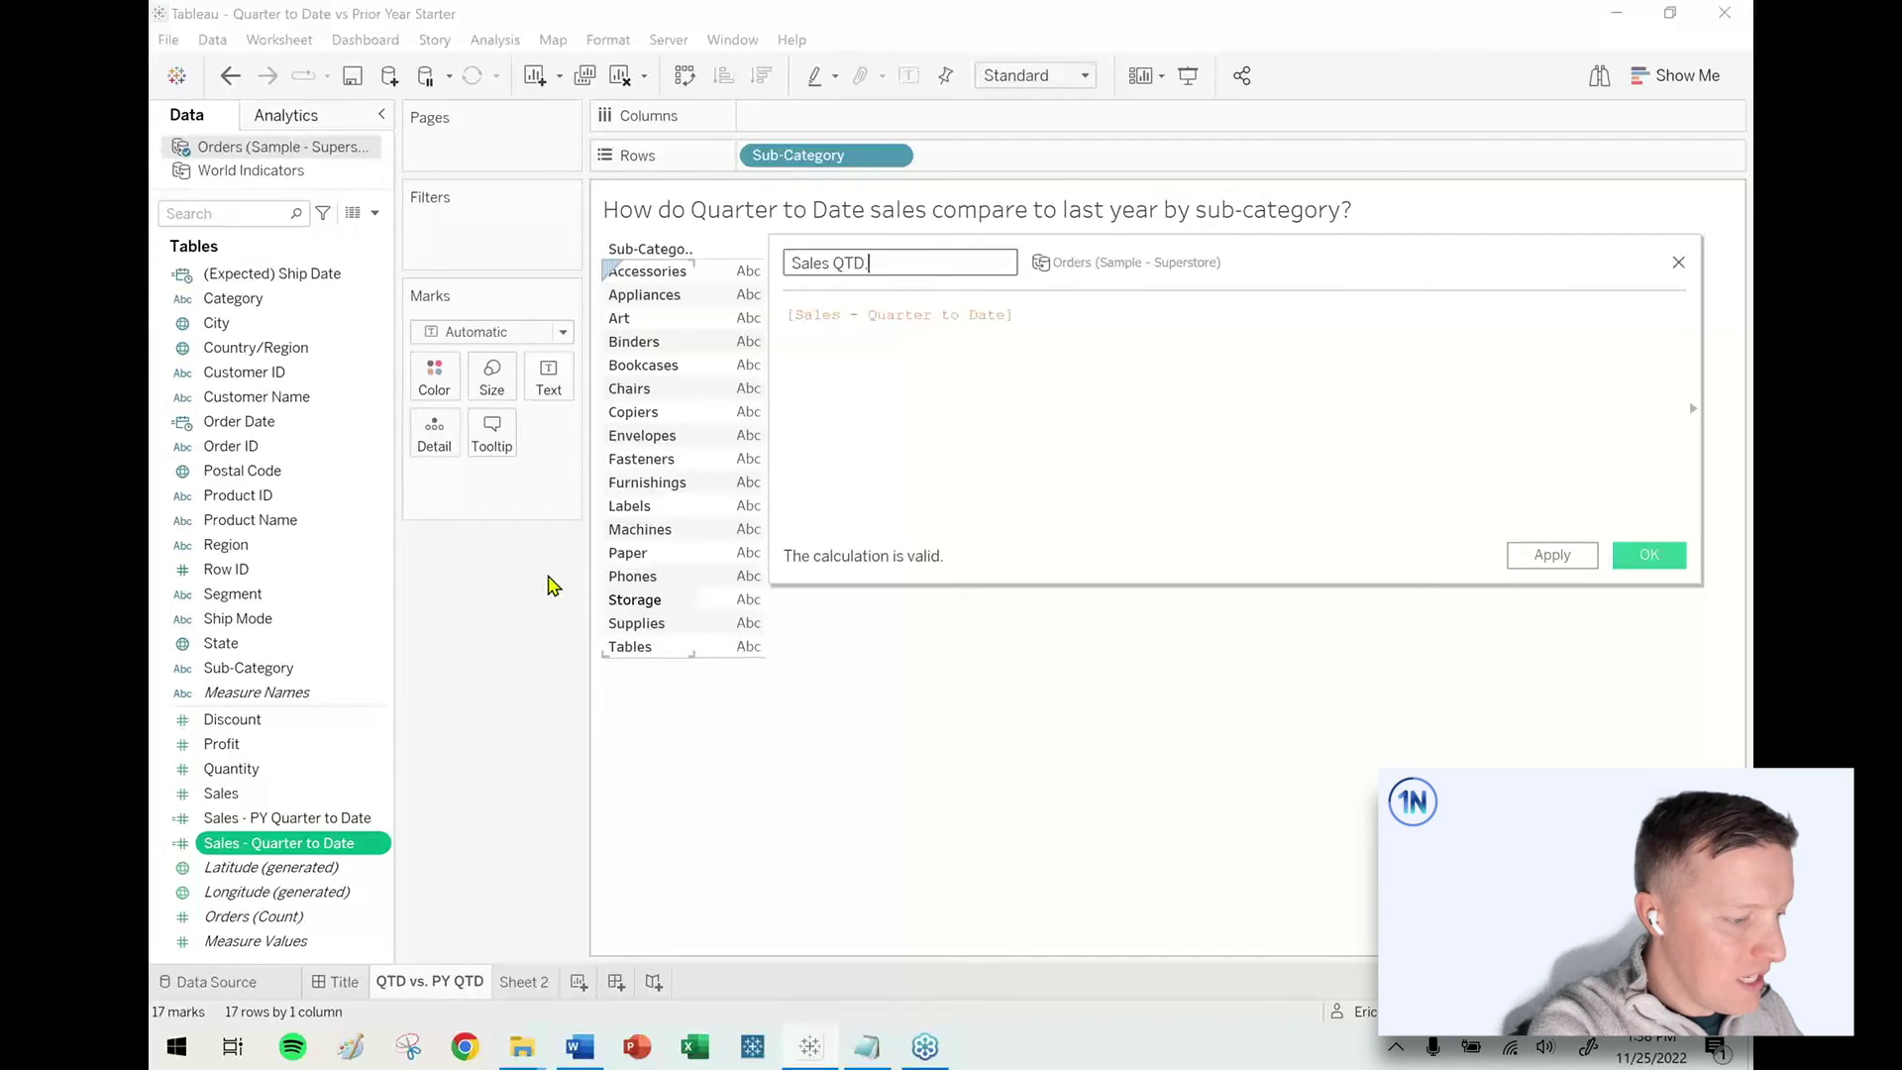
type(", YOY Diff")
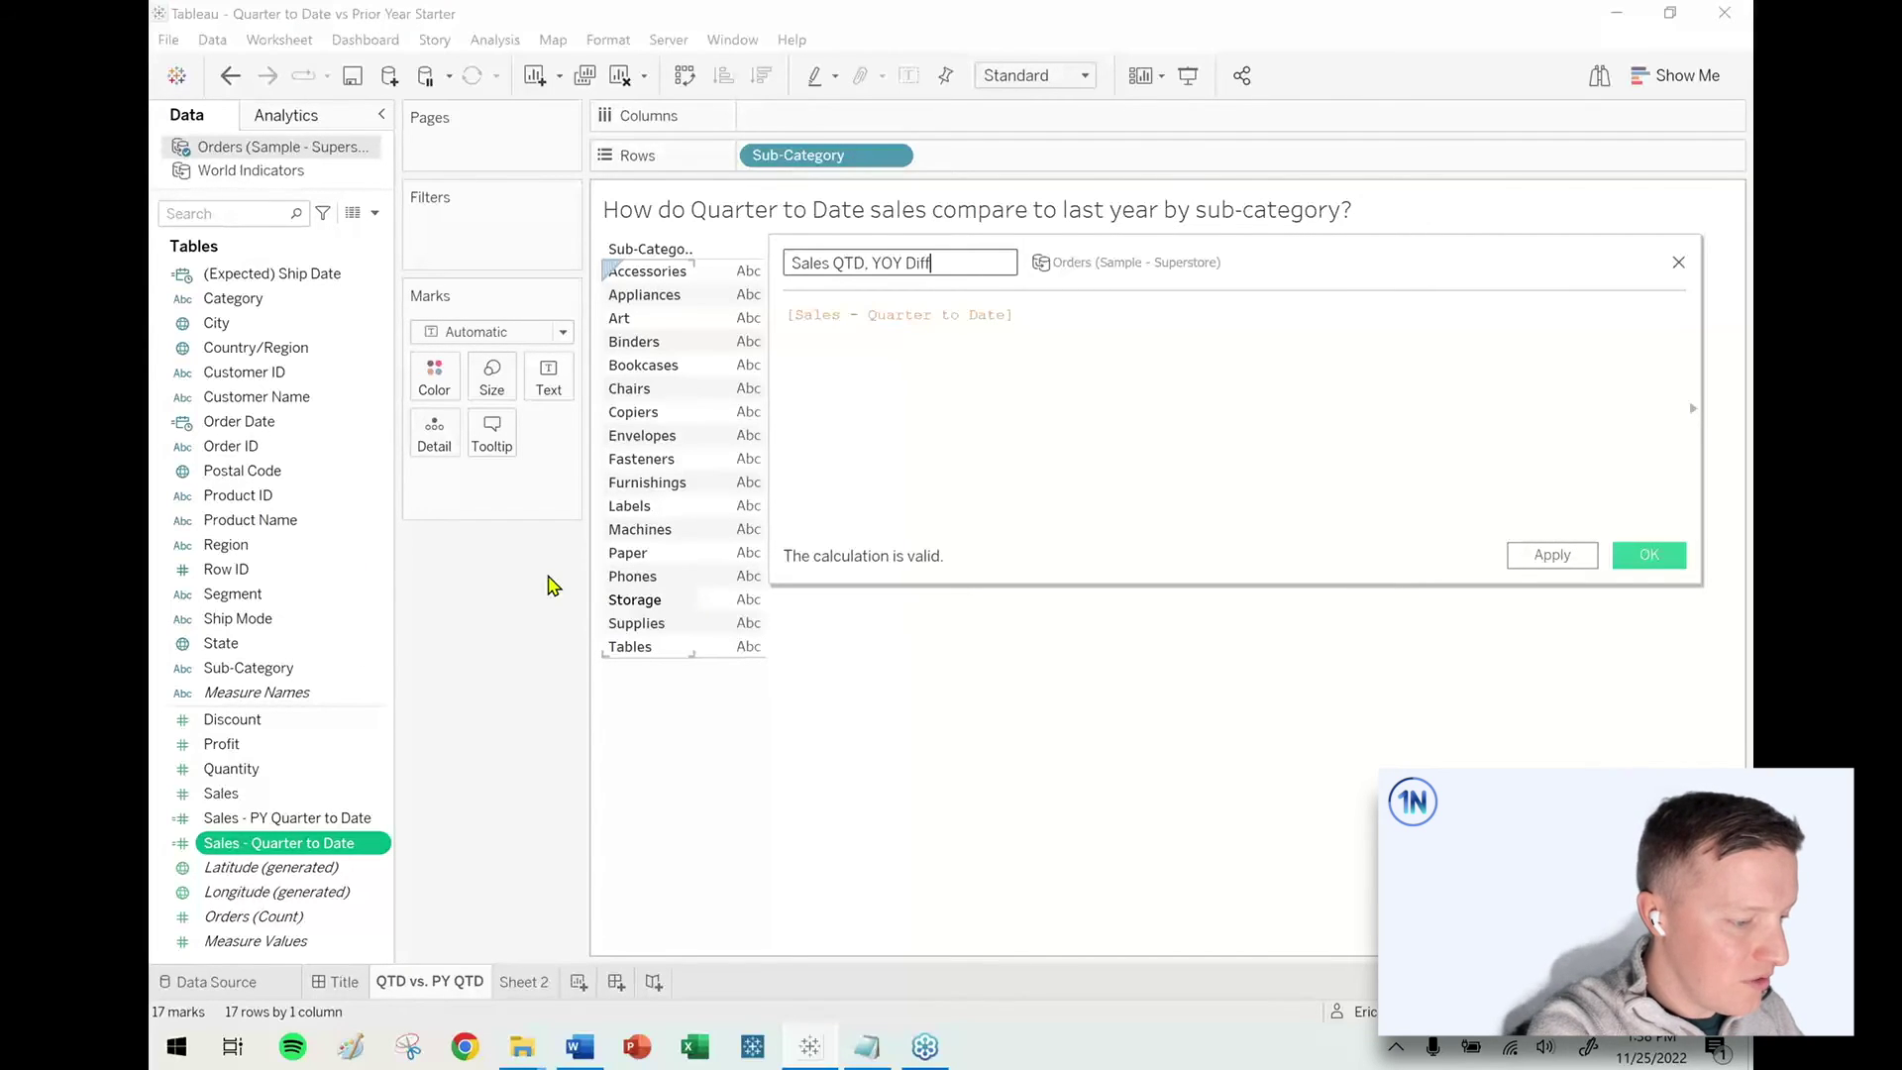
Enter SUM([Sales - Quarter to Date]) - SUM([Sales - PY Quarter to Date]), save it, and plot it as bars.
scroll(858, 331, "up", 2)
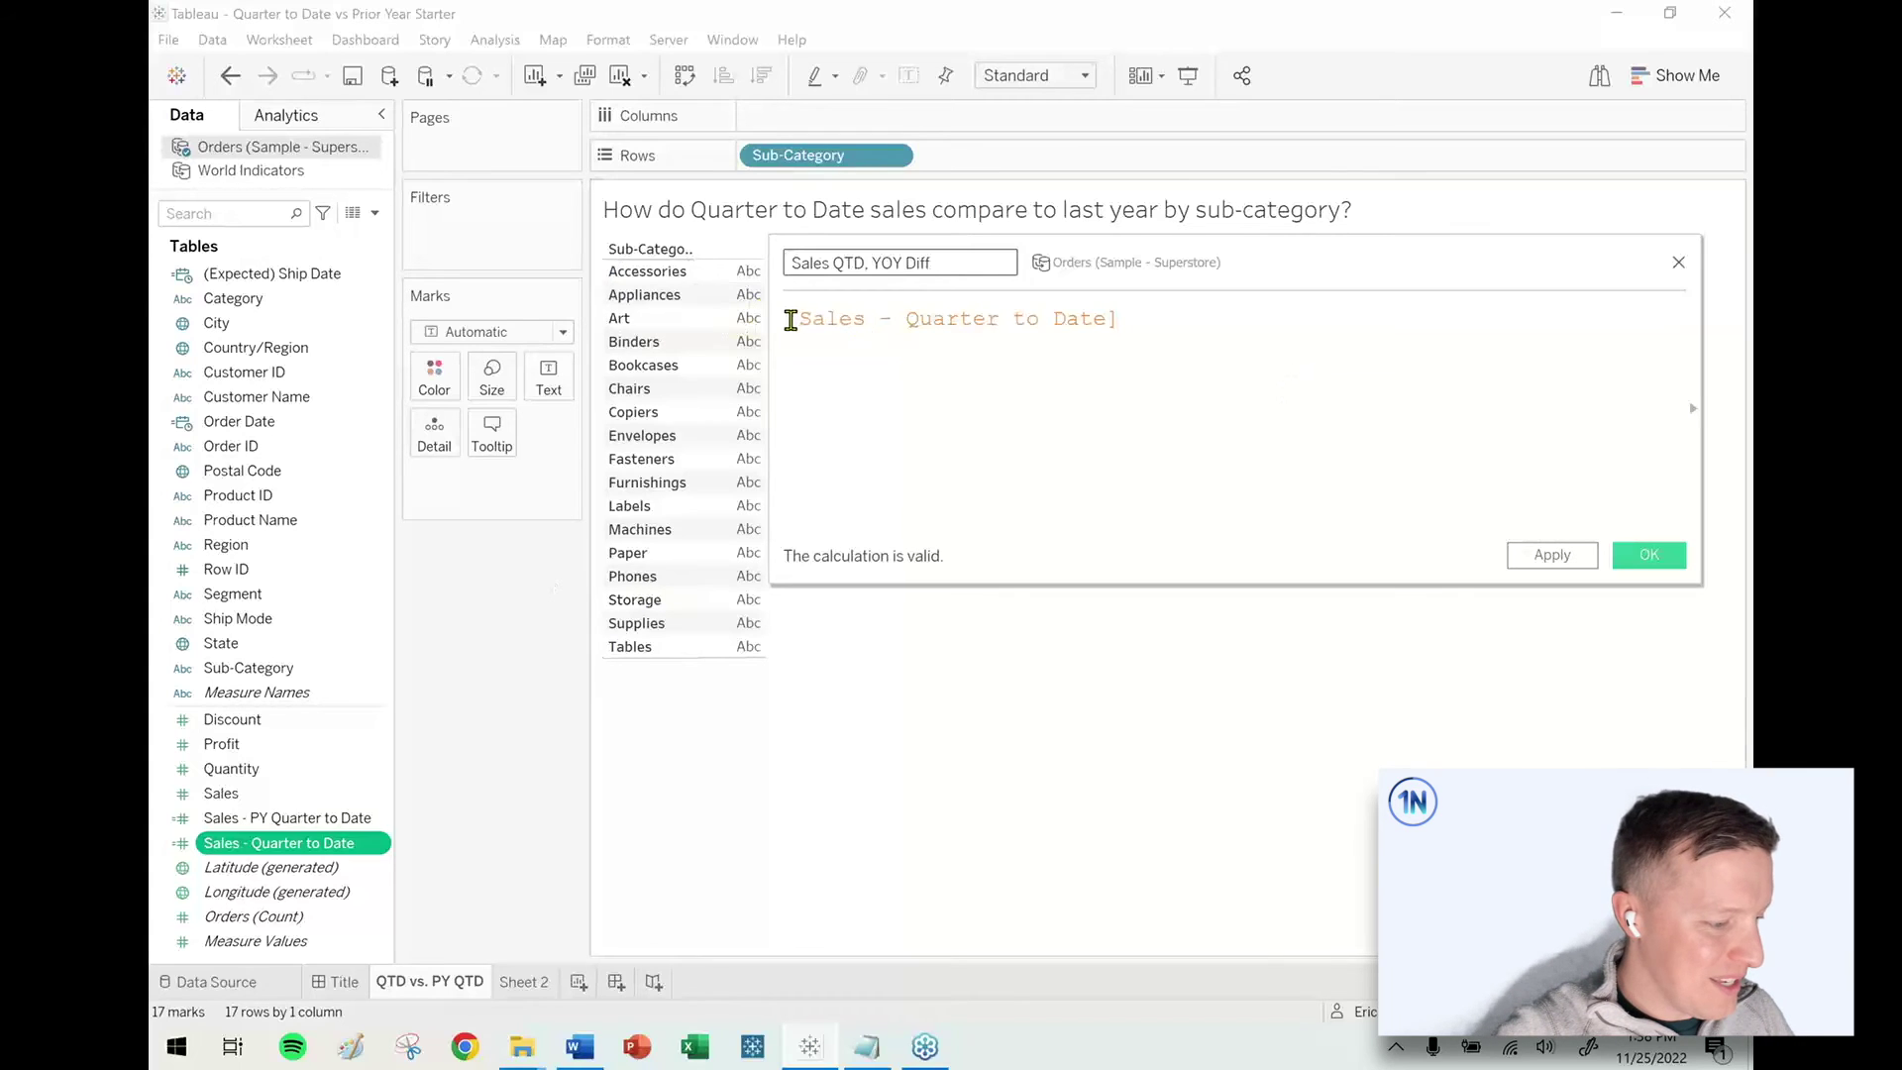
left_click(791, 319)
type("SUM(")
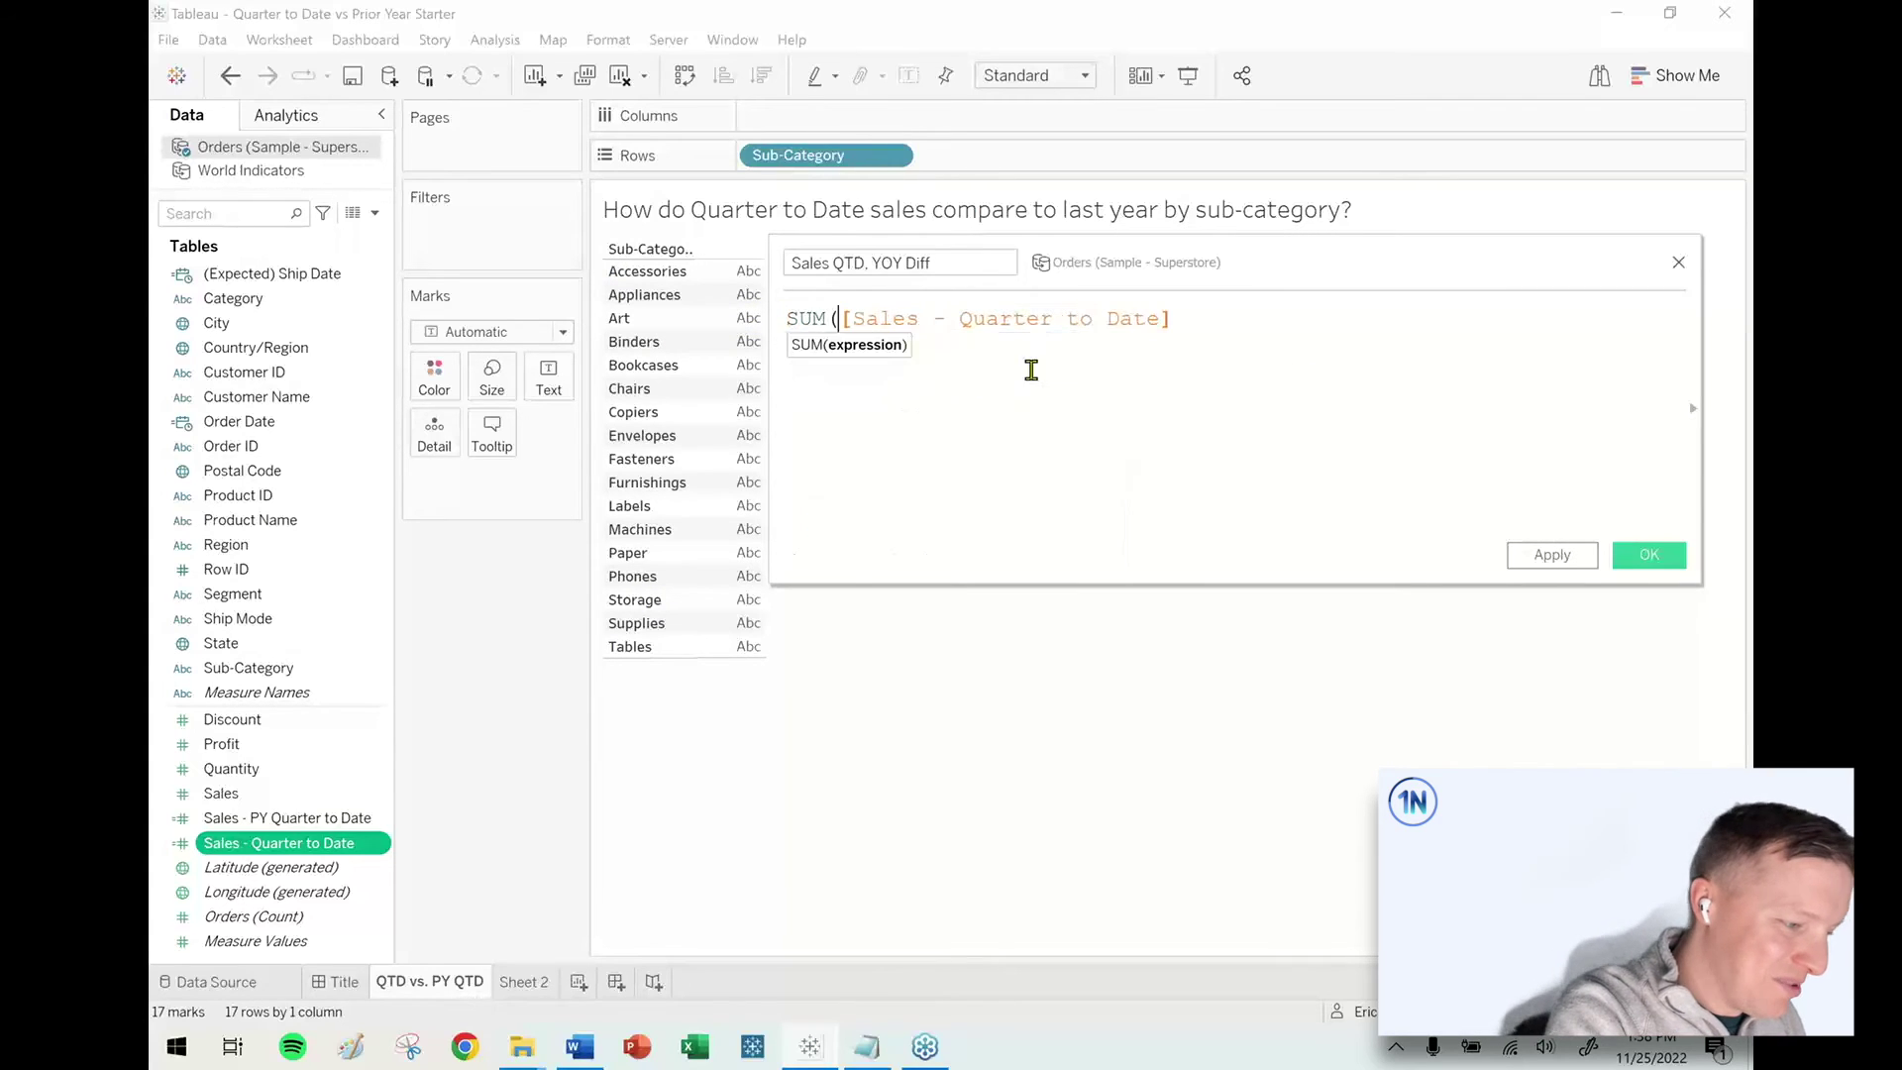
left_click(1265, 323)
type(")")
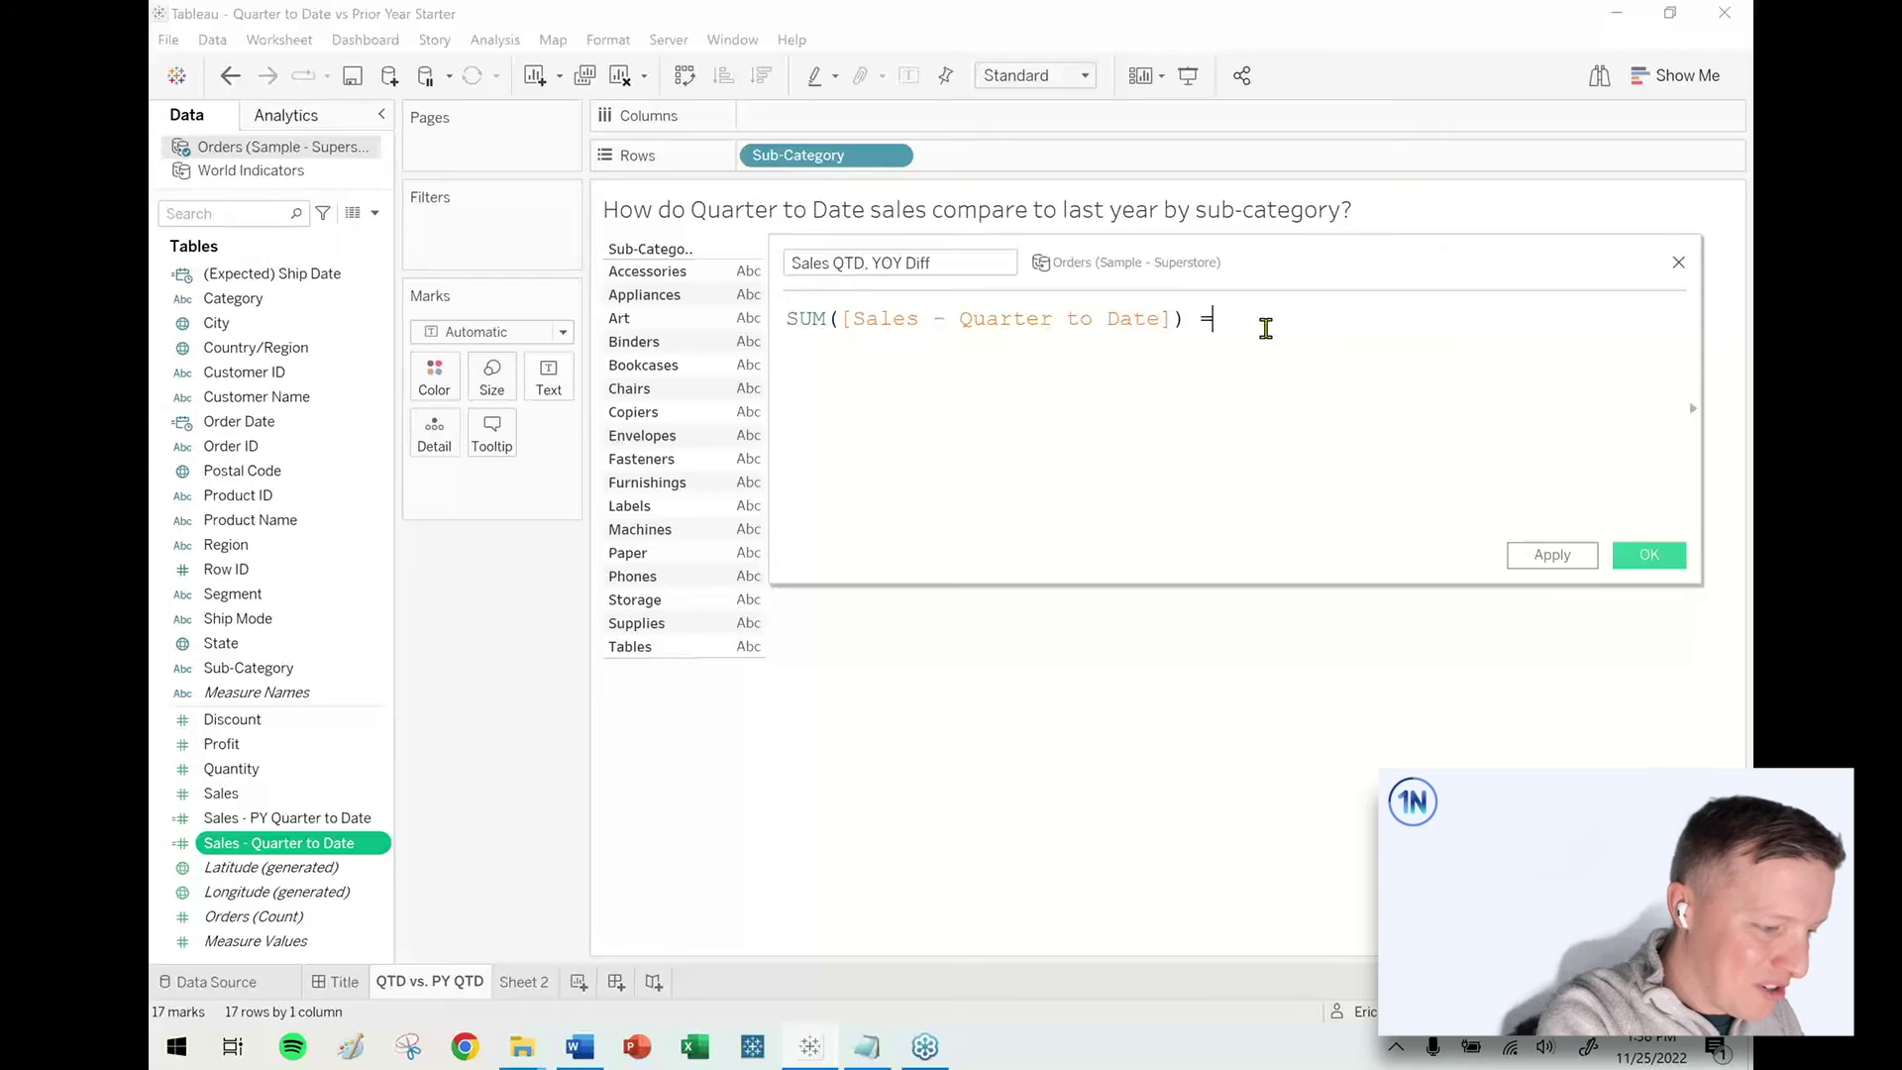
type(" - SUM(sa")
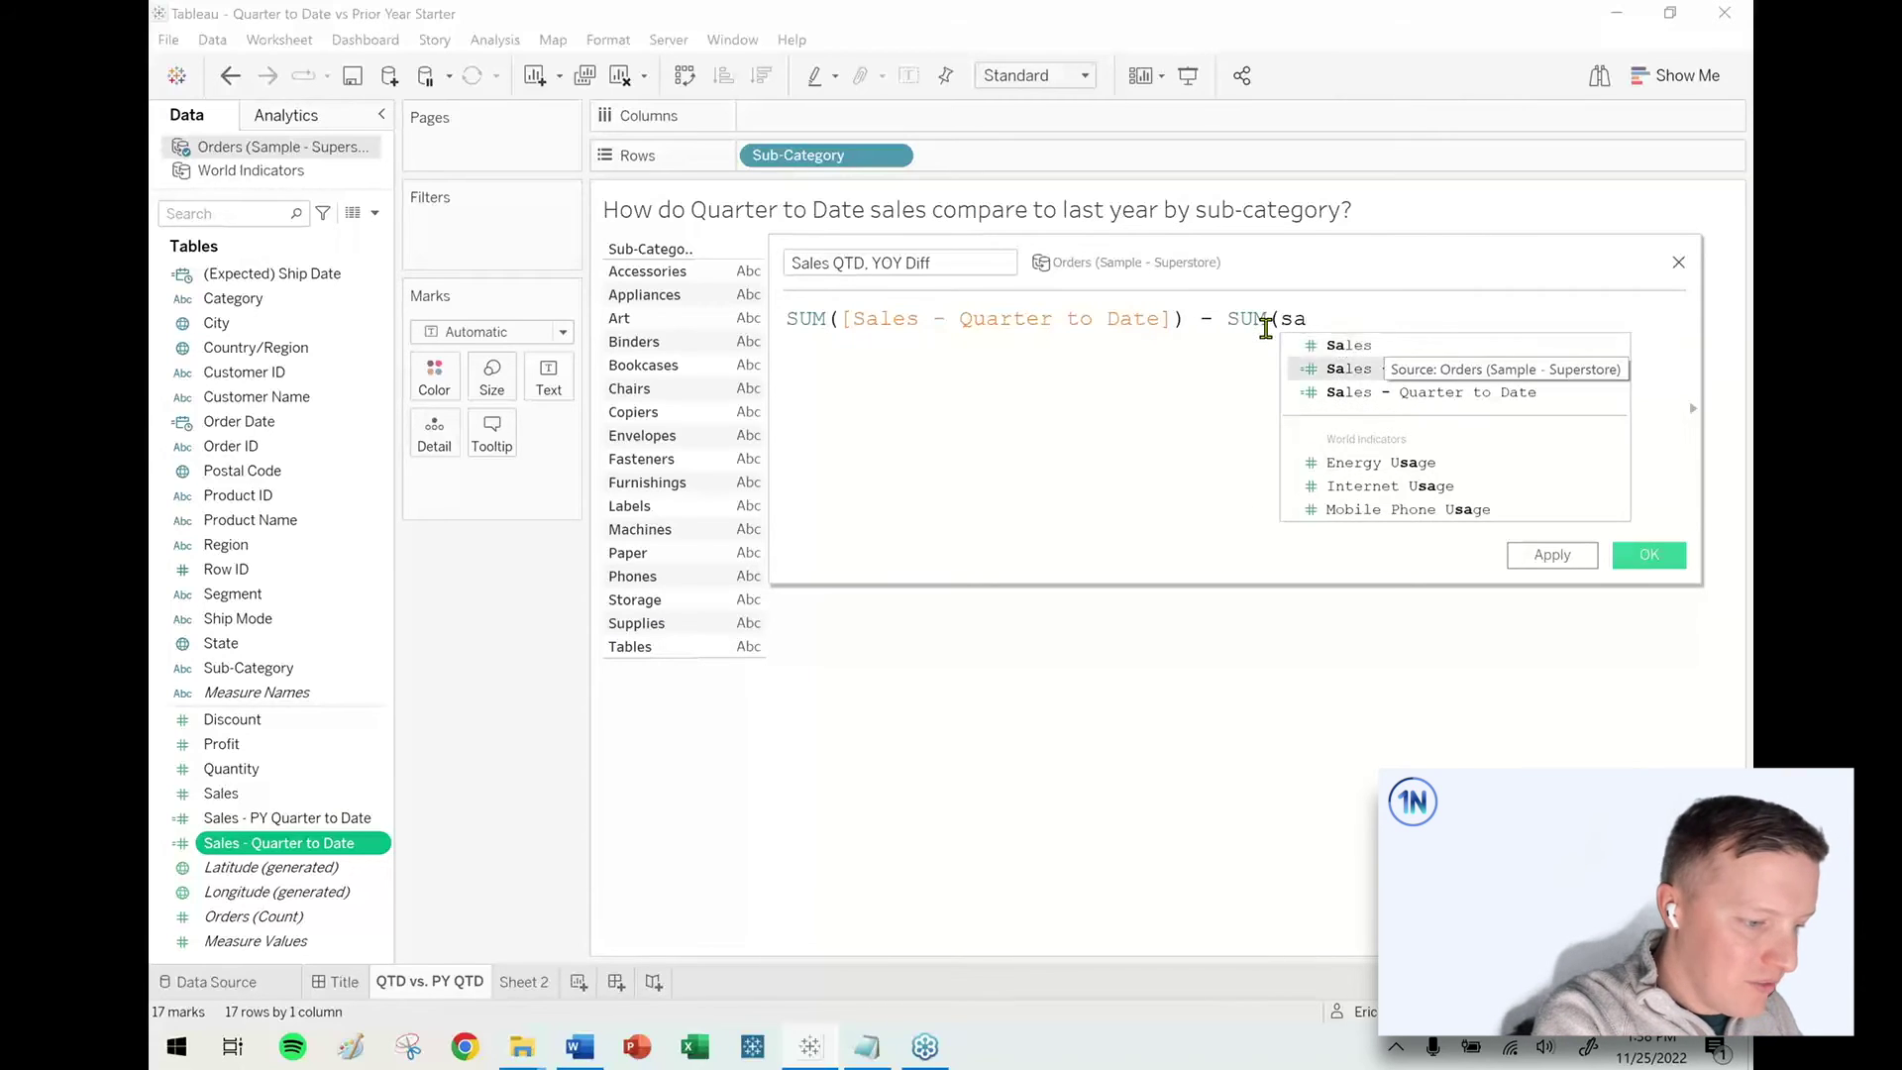
key("Return")
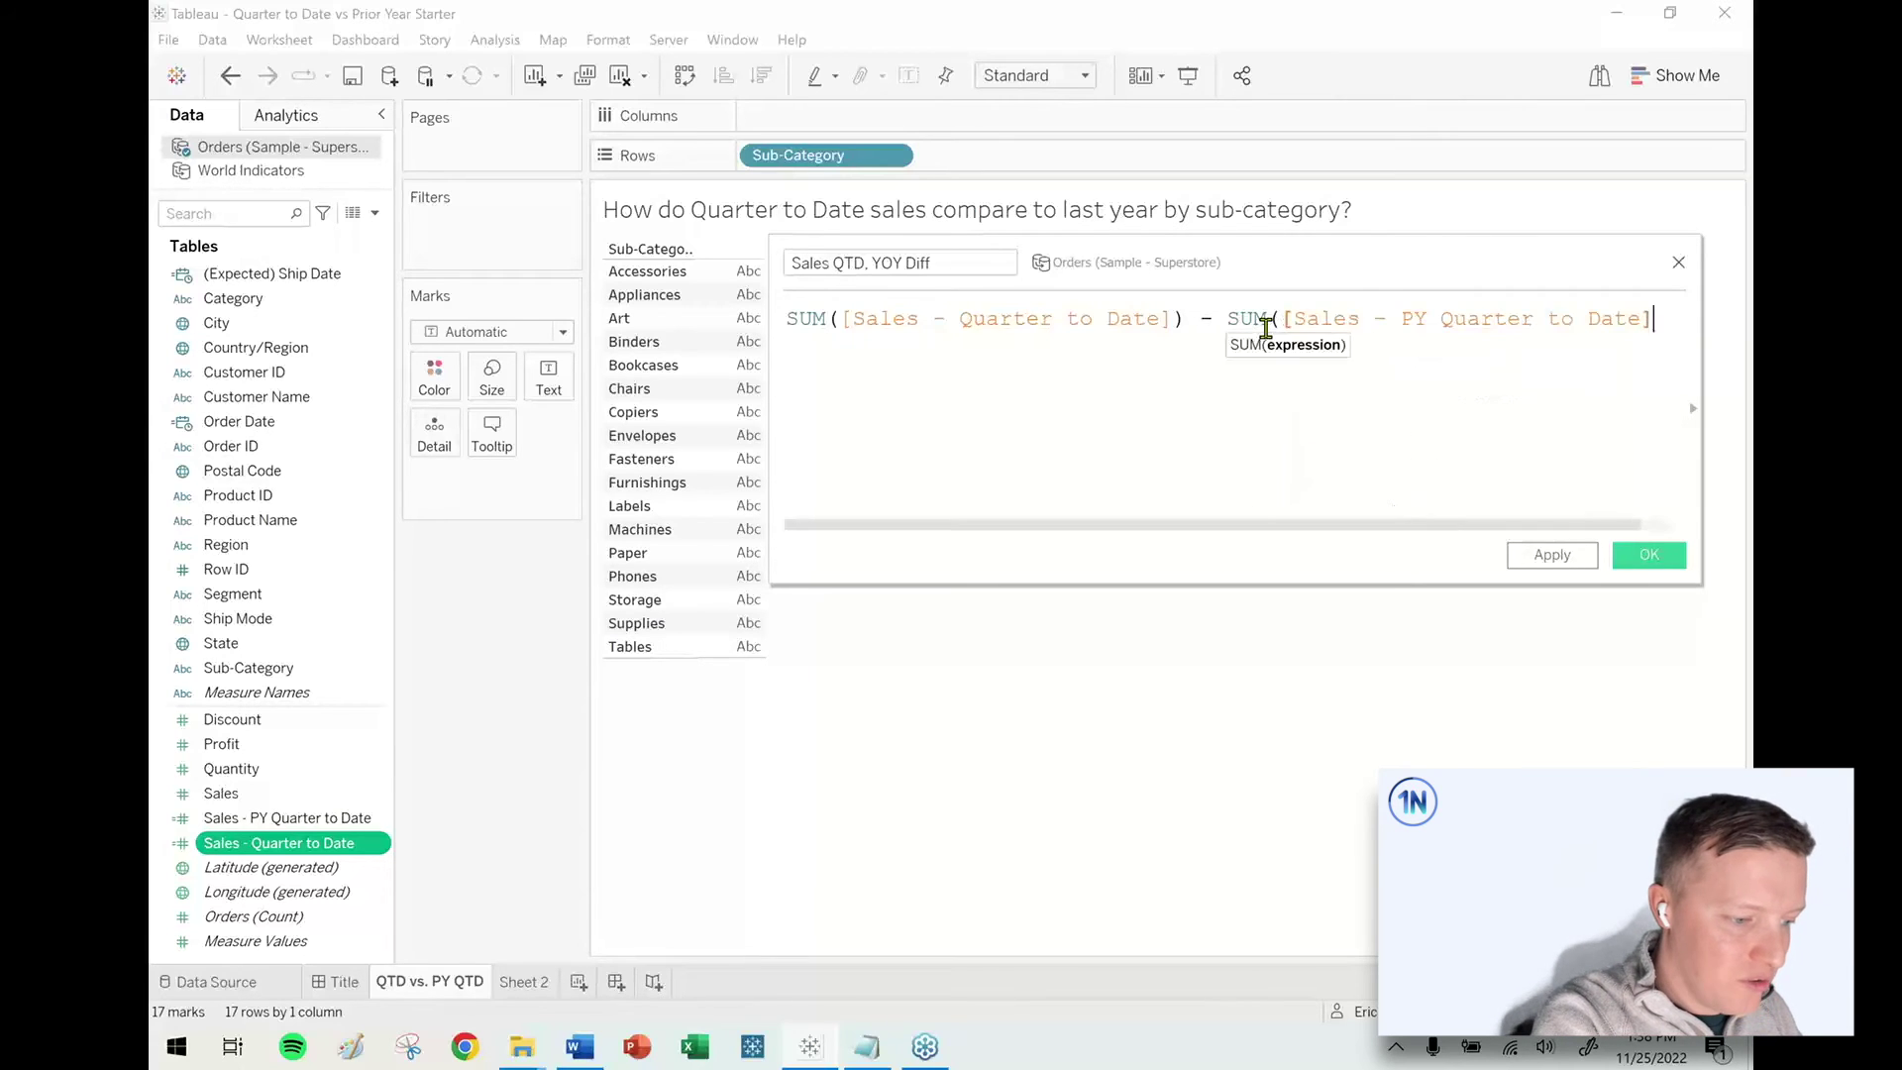
type(")")
left_click(1649, 555)
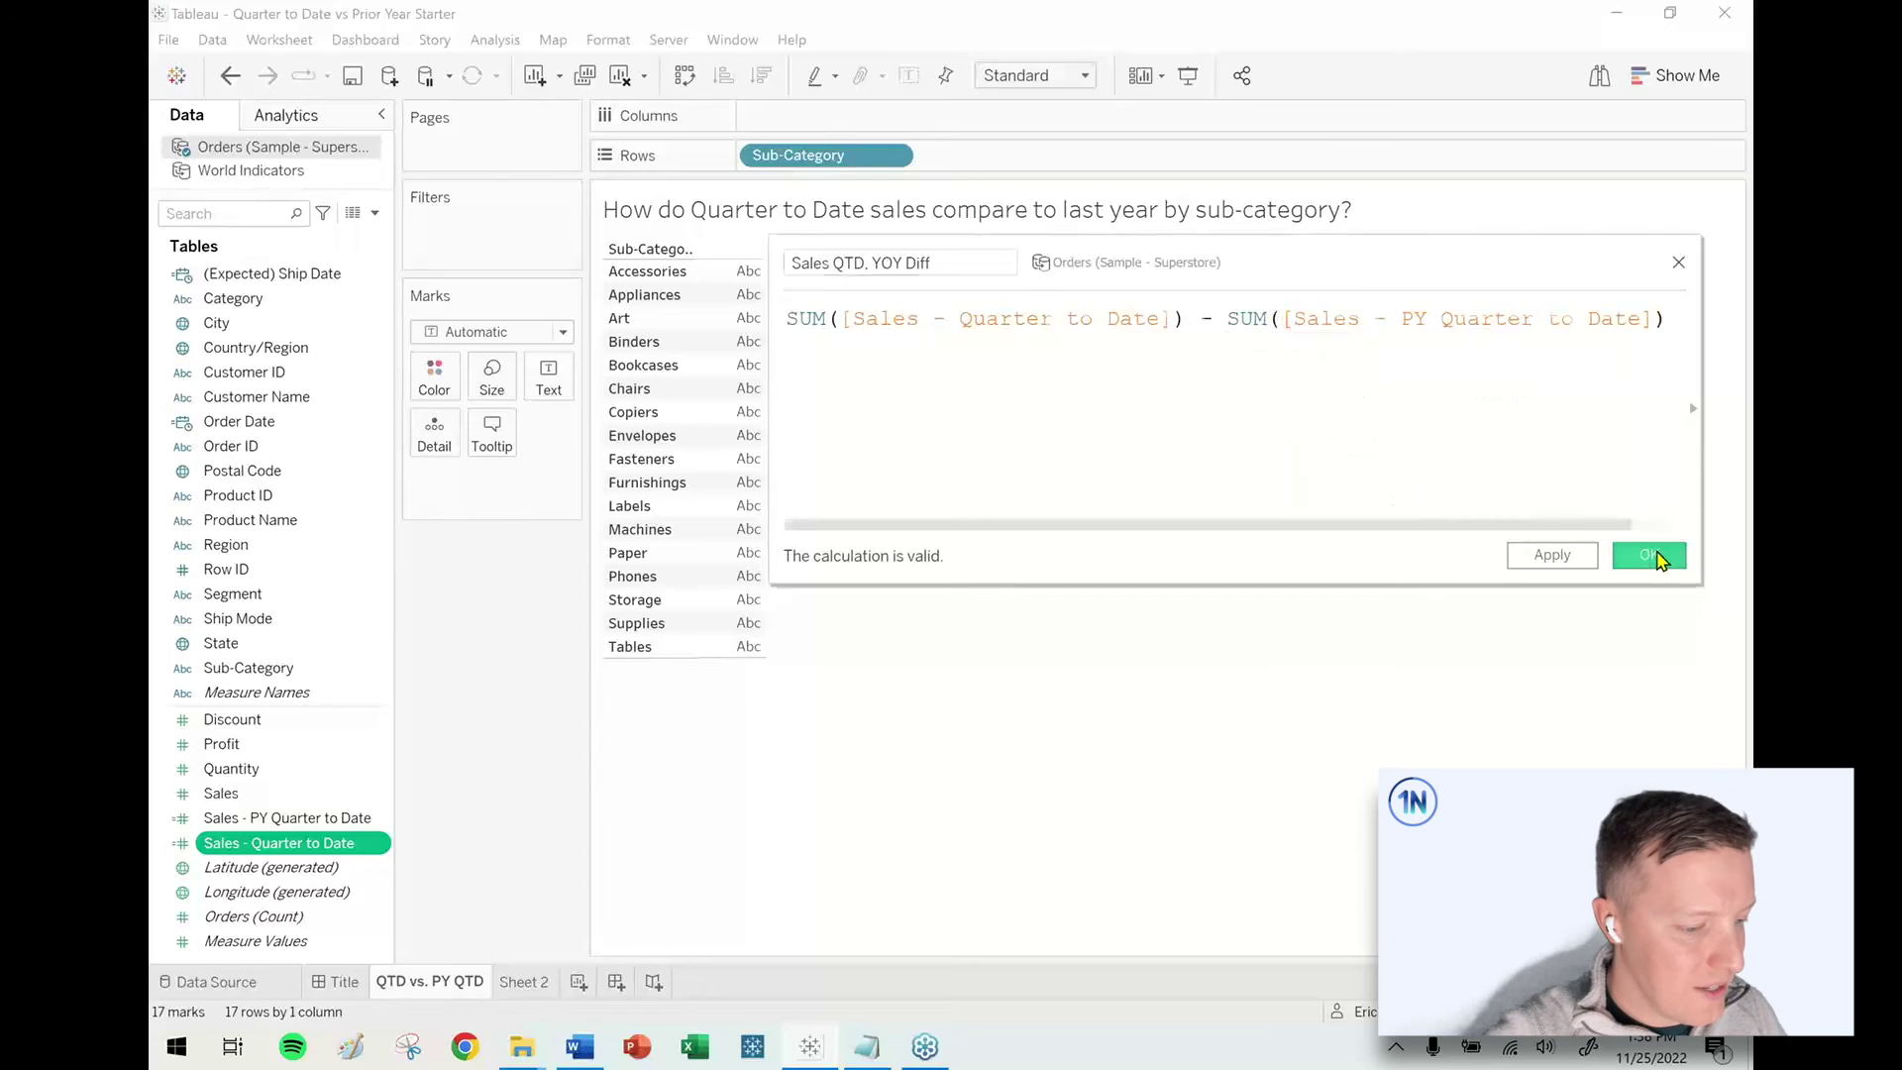
left_click_drag(228, 868, 891, 124)
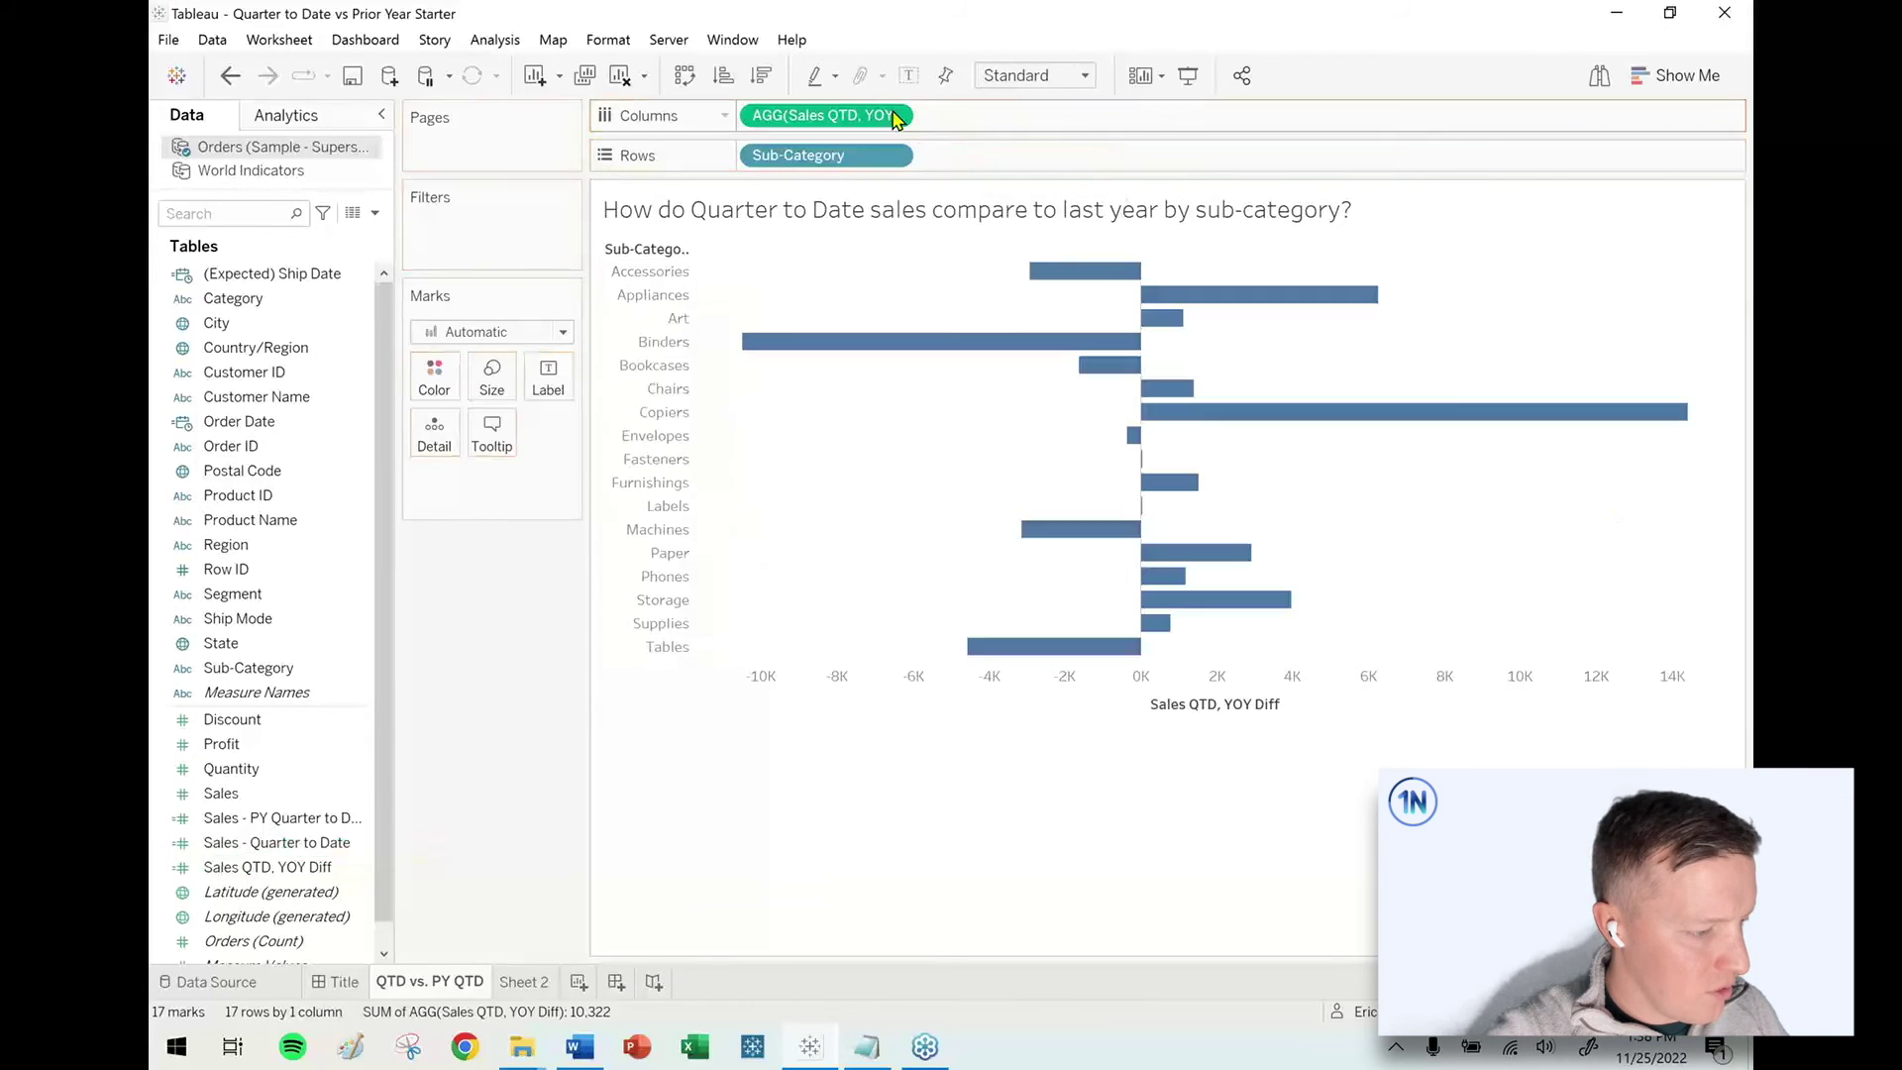
Sort the bars descending, color them by Sales QTD, YOY Diff, and add Sales - Quarter to Date to the tooltip.
left_click(762, 81)
left_click_drag(260, 872, 434, 377)
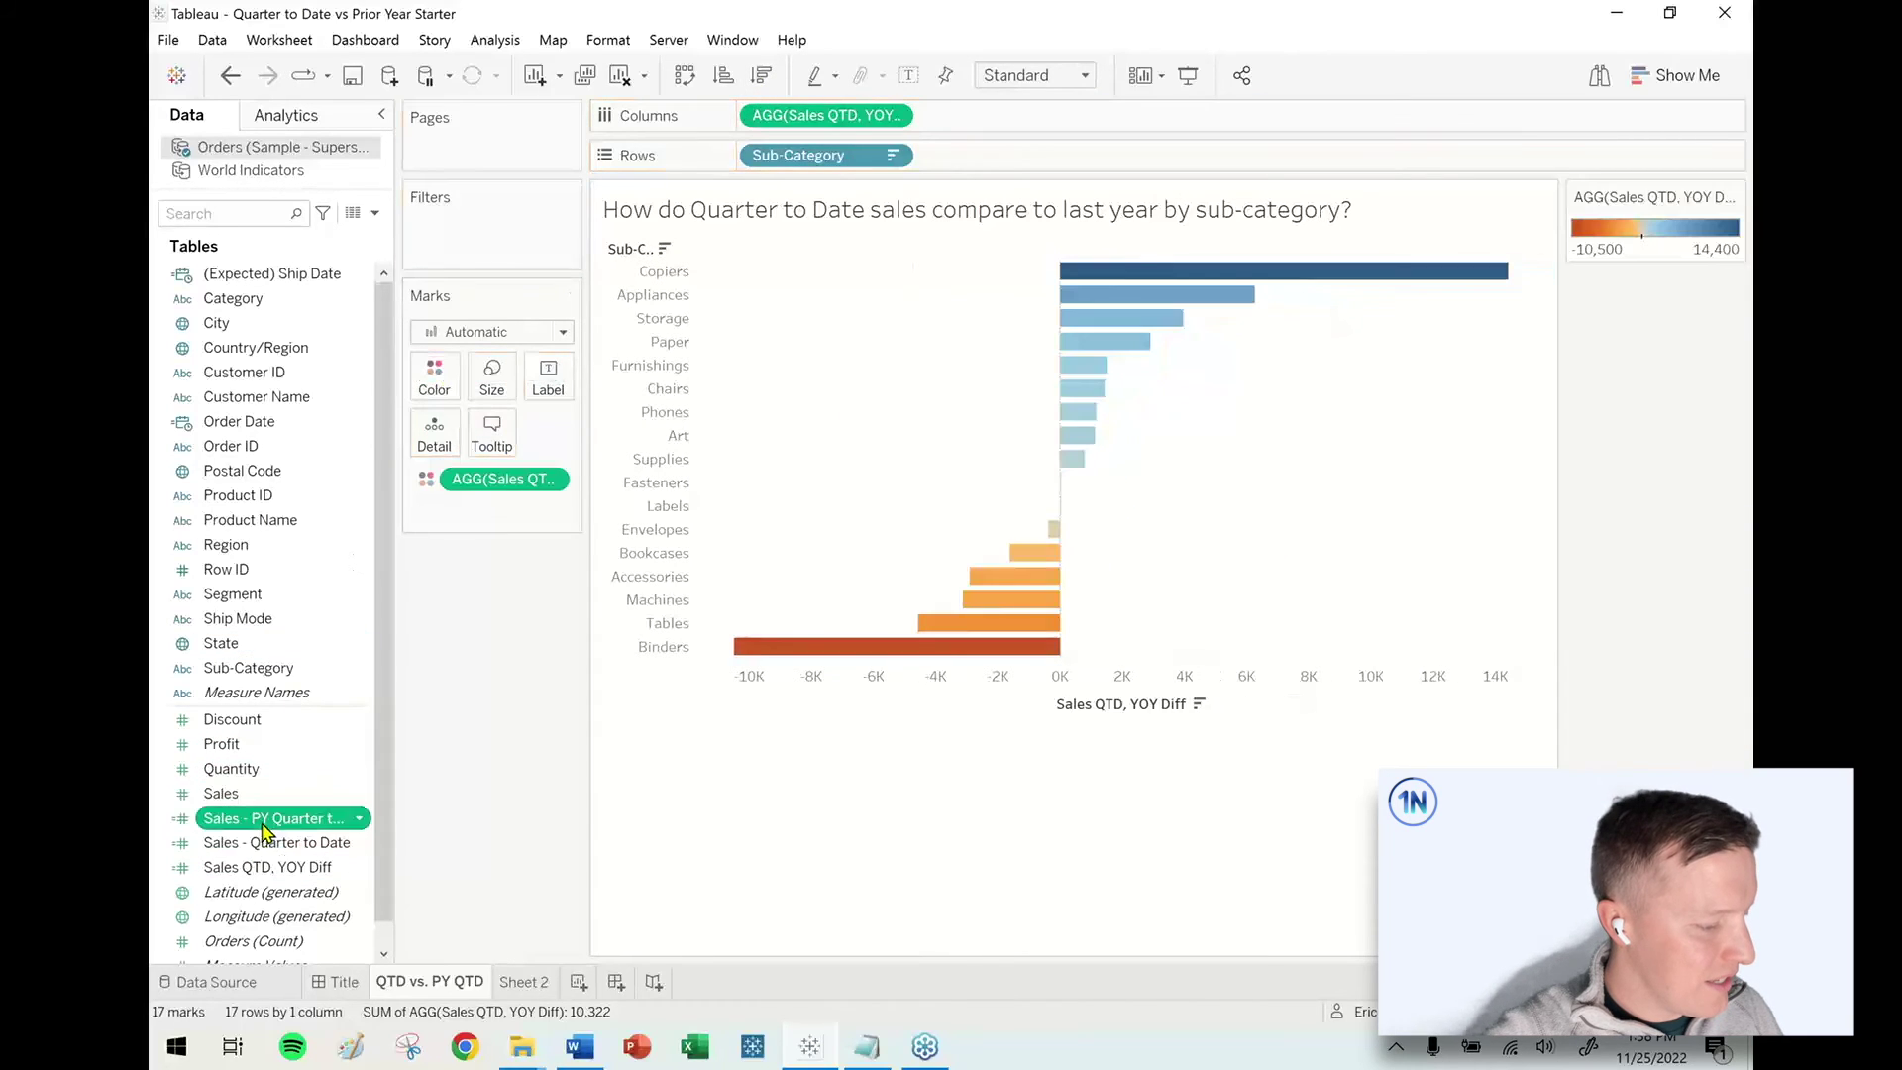
left_click_drag(254, 844, 492, 436)
mouse_move(1357, 274)
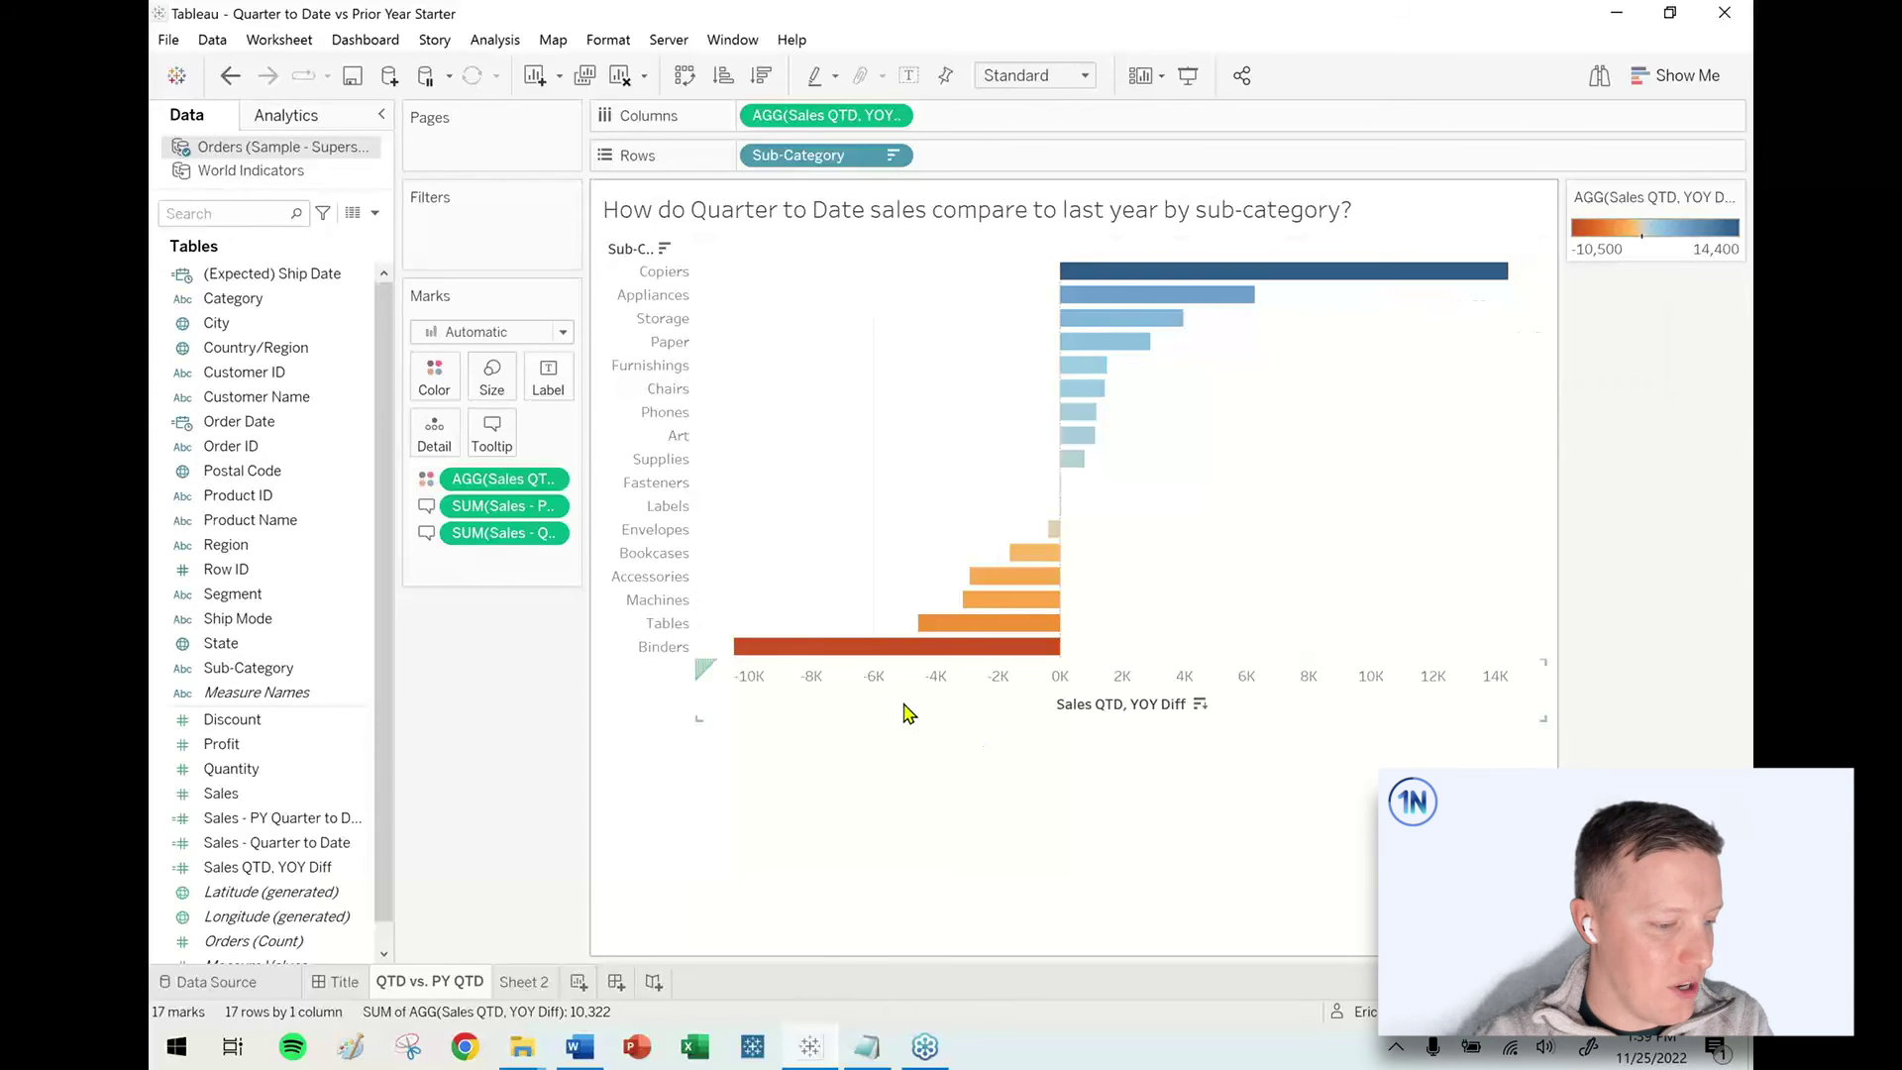
mouse_move(827, 646)
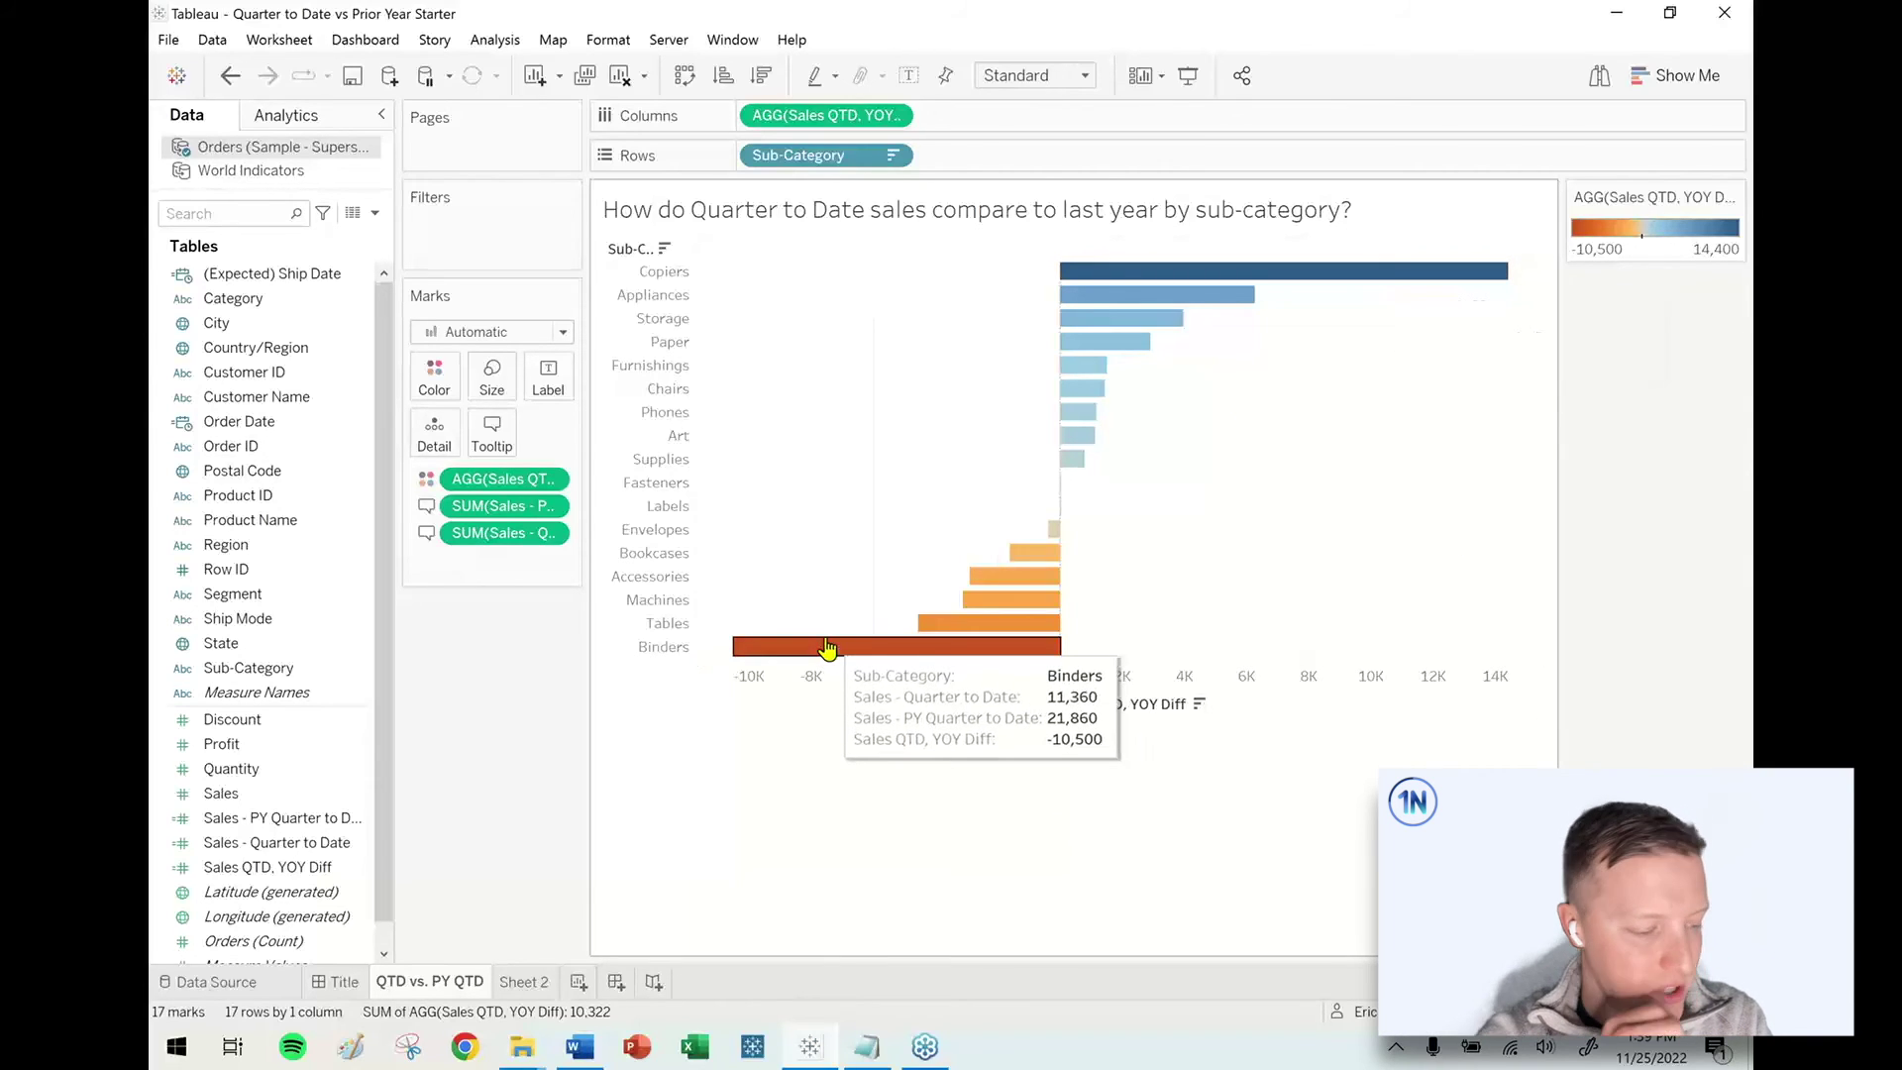